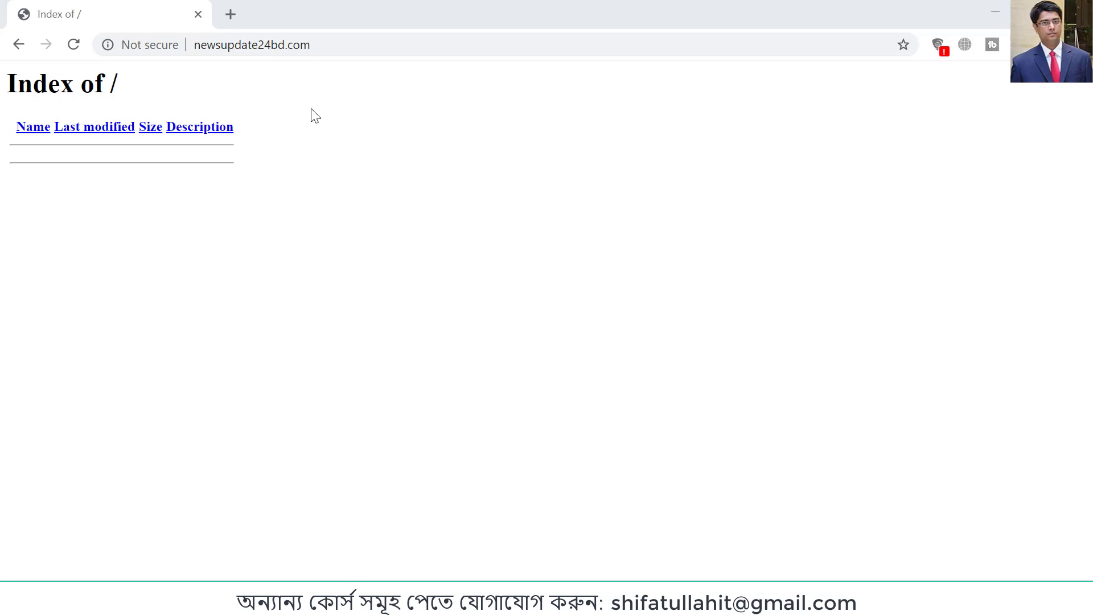
- Open the site's cPanel login at newsupdate24bd.com/cpanel in a new browser tab
left_click(307, 46)
key("ctrl+c")
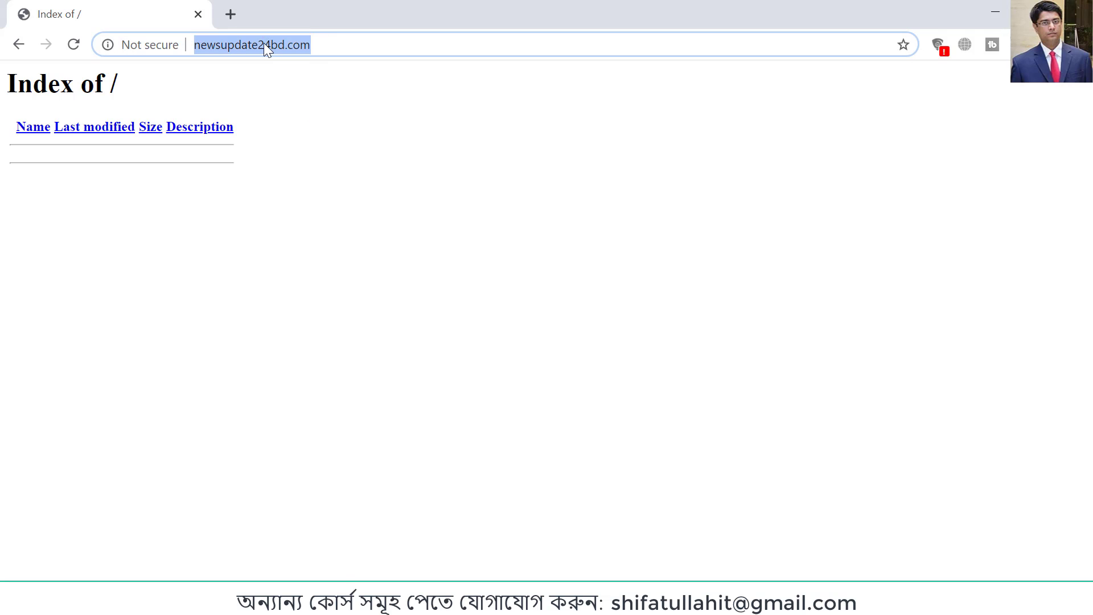
right_click(265, 43)
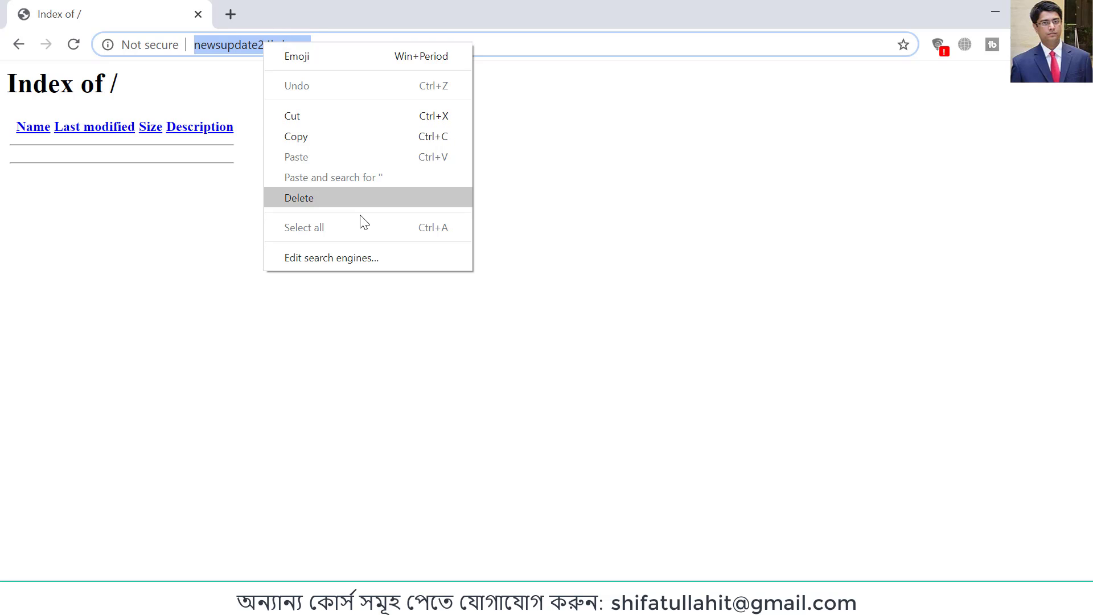
left_click(289, 137)
left_click(231, 14)
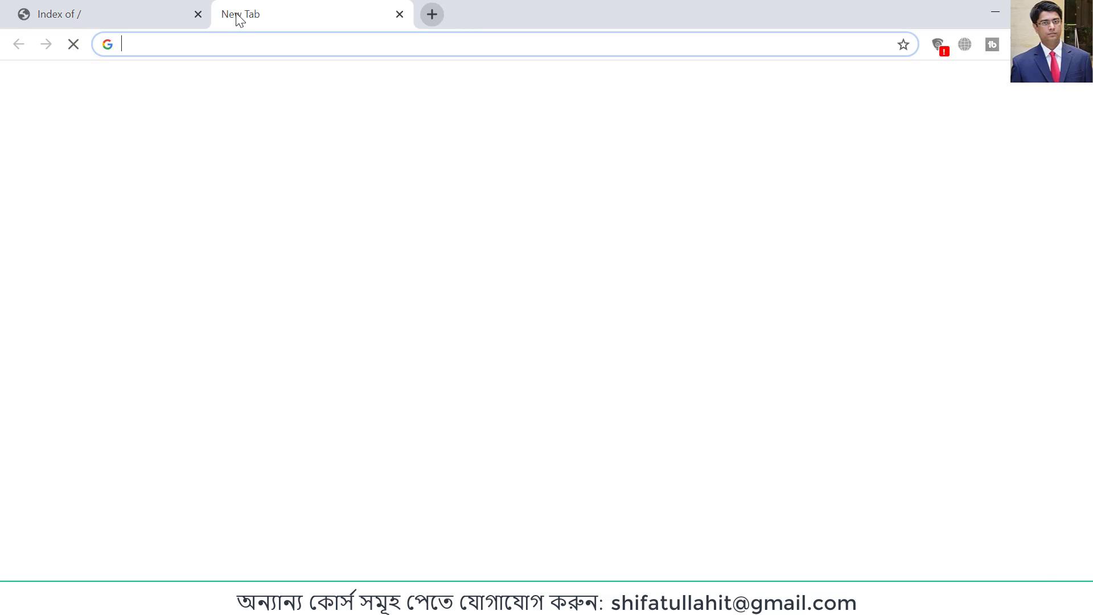
key("ctrl+v")
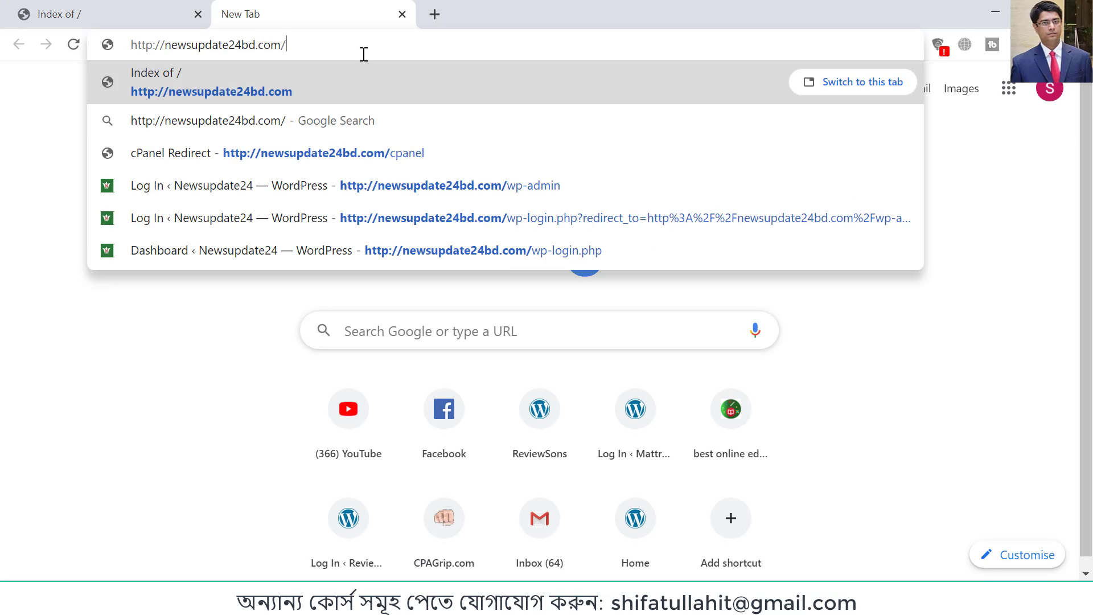
type("cpanel")
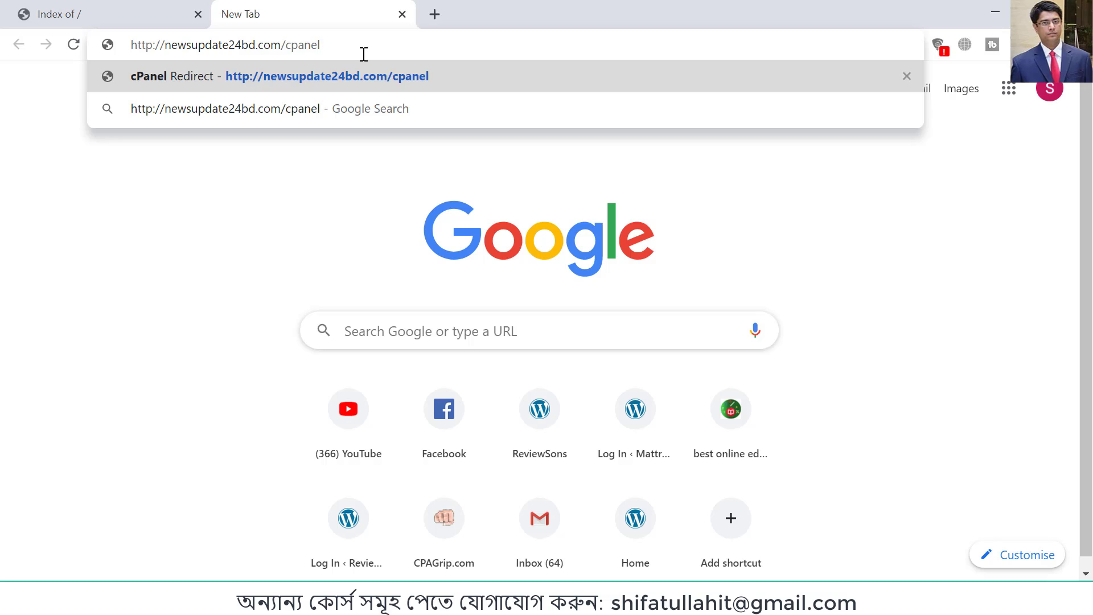
key("Return")
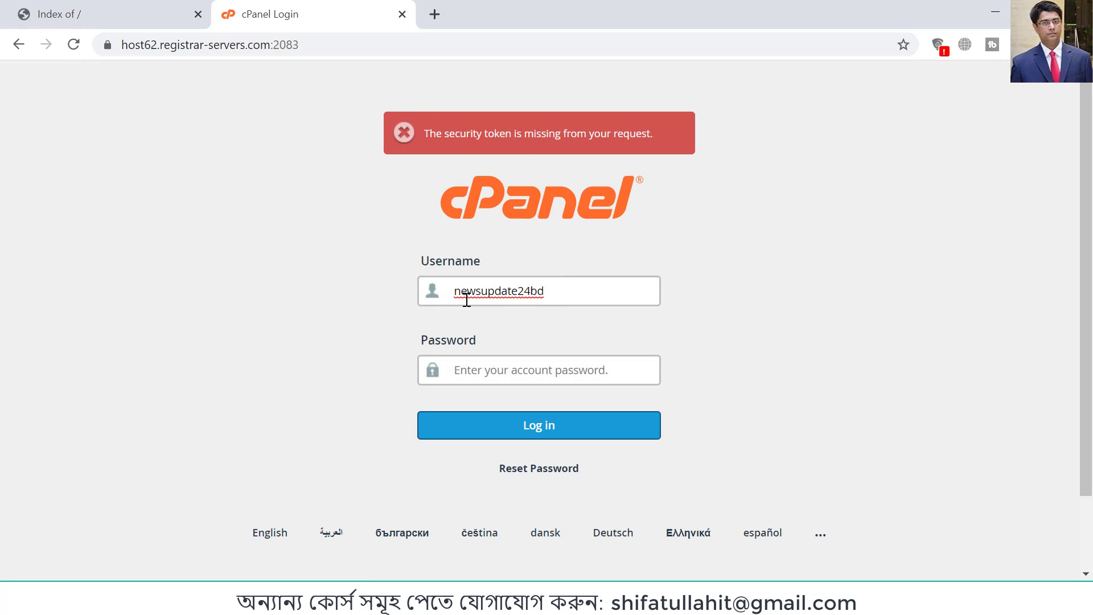
- Enter the cPanel account password and log in to reach the dashboard
left_click(512, 368)
type("••••••")
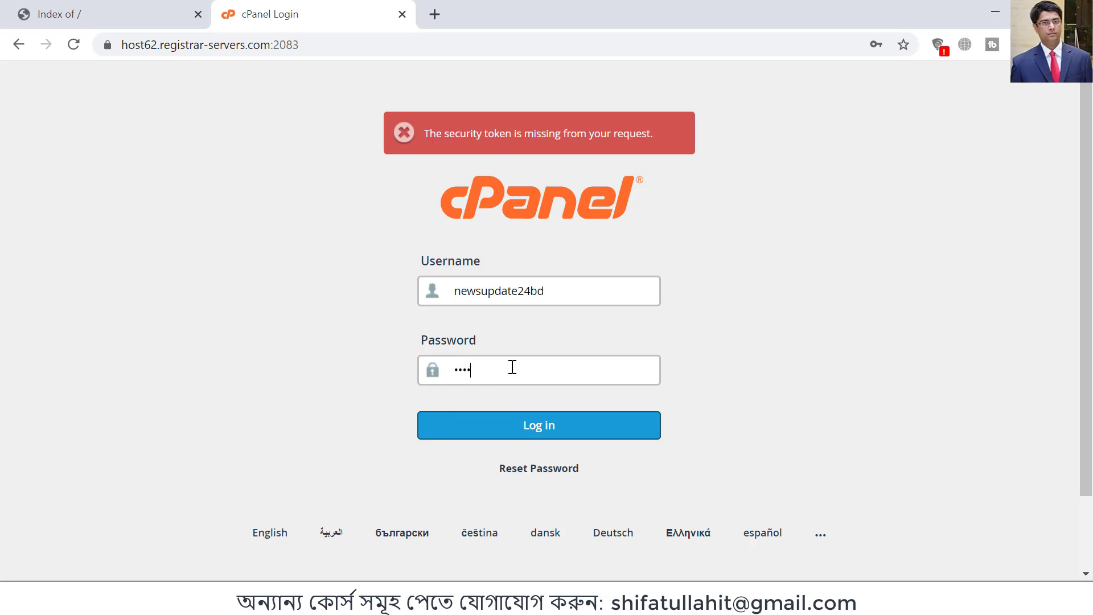
type("••••••")
left_click(530, 431)
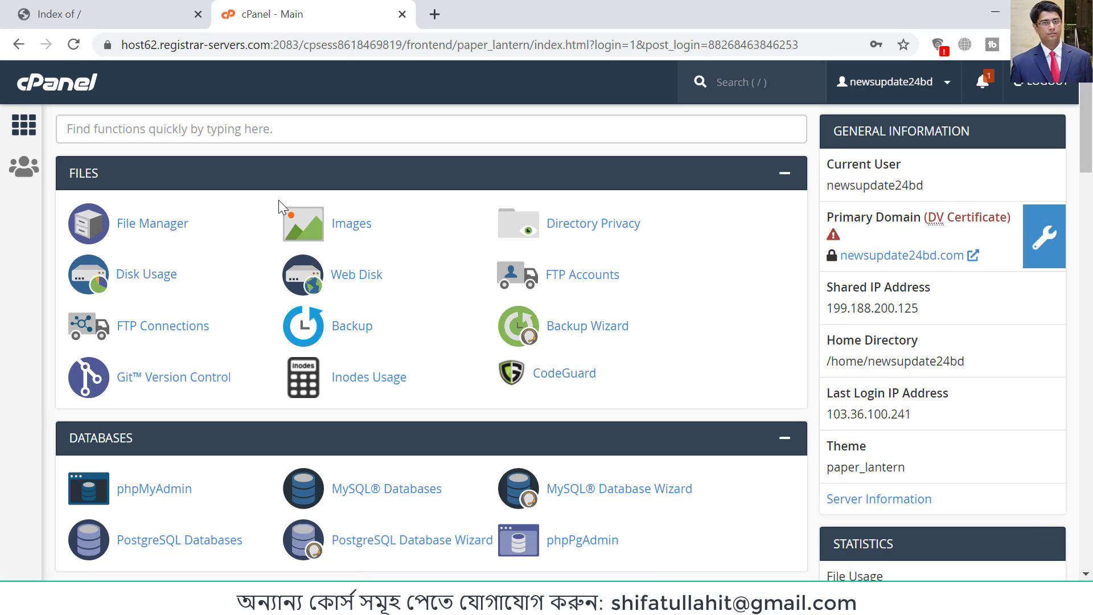
- Open the WordPress page in the Softaculous Apps Installer section
scroll(278, 200, "down", 5)
scroll(278, 206, "down", 13)
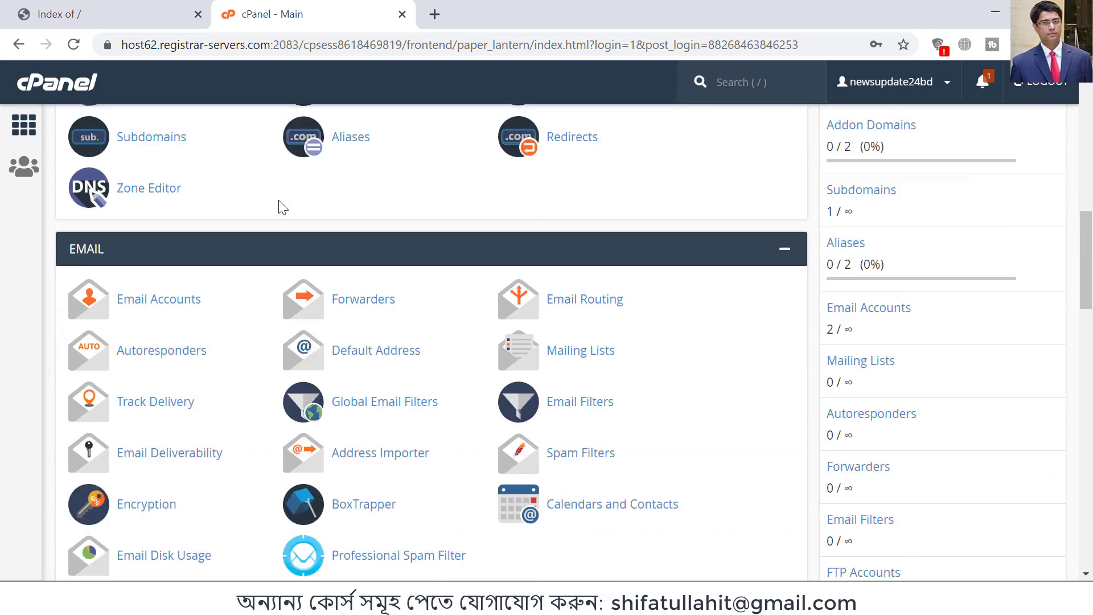
scroll(252, 322, "up", 9)
scroll(254, 328, "up", 10)
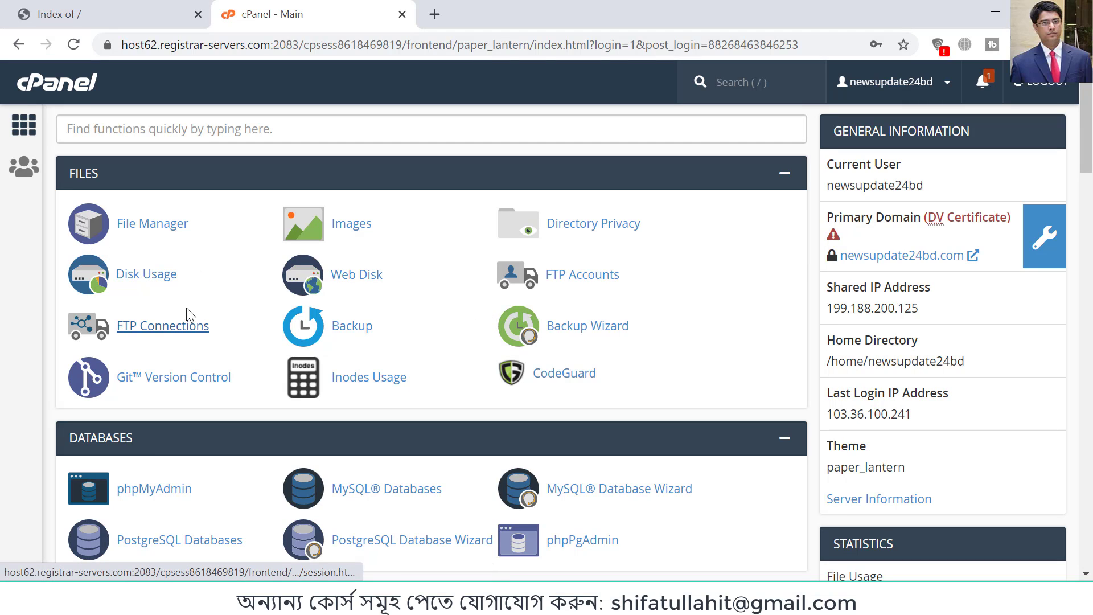
scroll(239, 253, "down", 20)
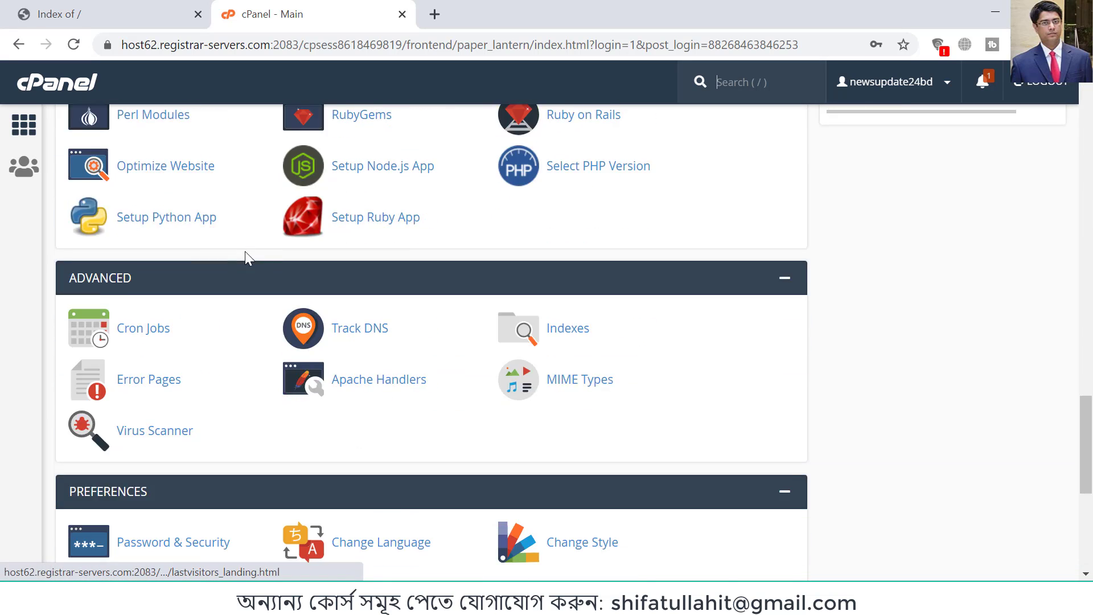
scroll(249, 257, "down", 2)
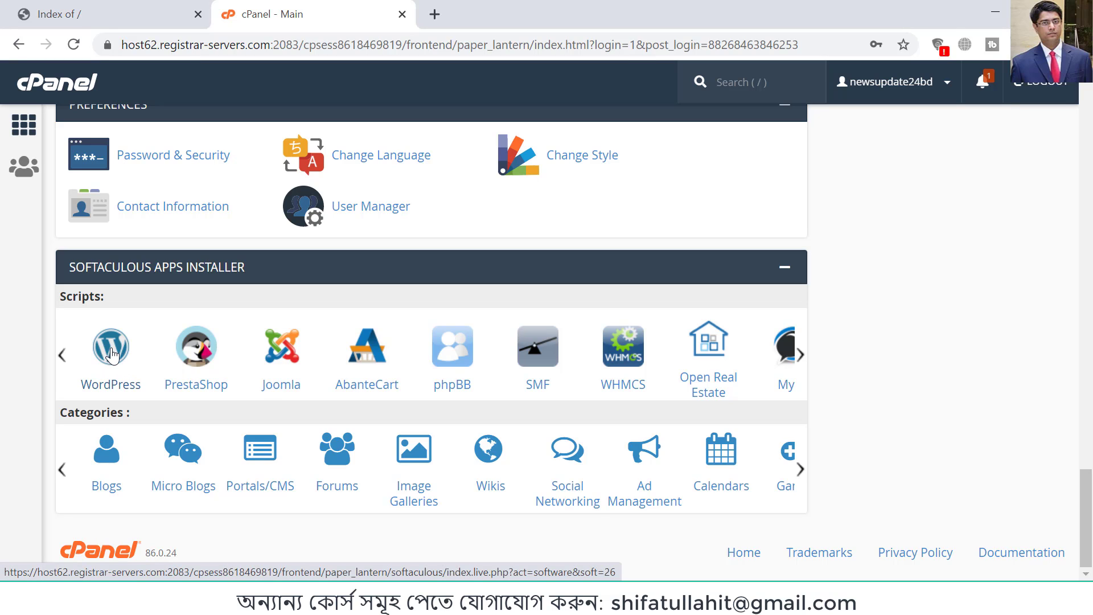
left_click(112, 354)
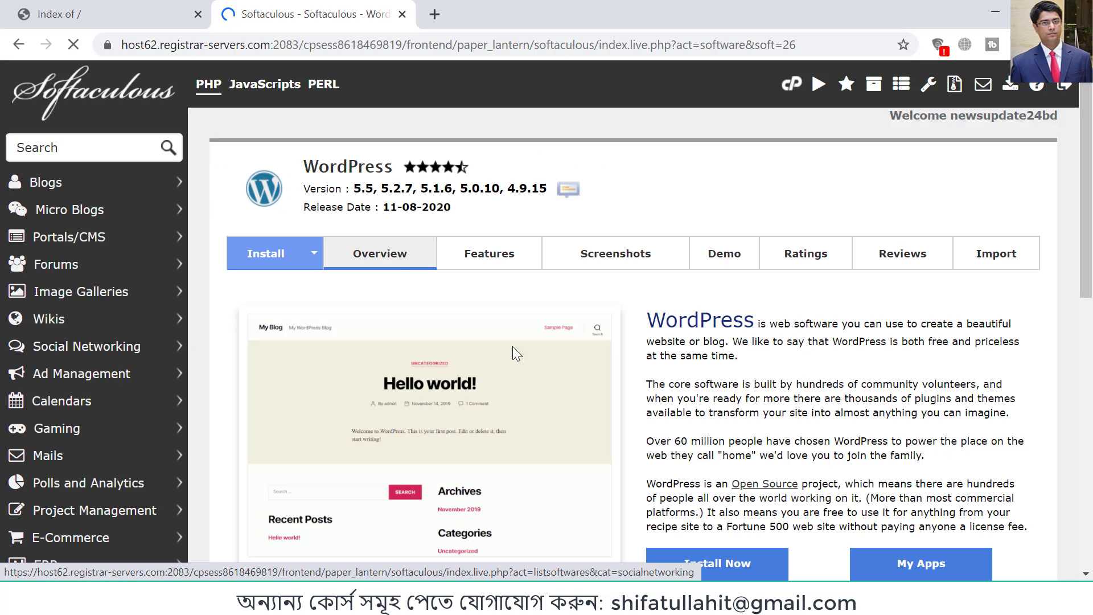
- Start a new WordPress install and rename the Site Name from 'My Blog' to 'News Portal'
scroll(608, 343, "down", 3)
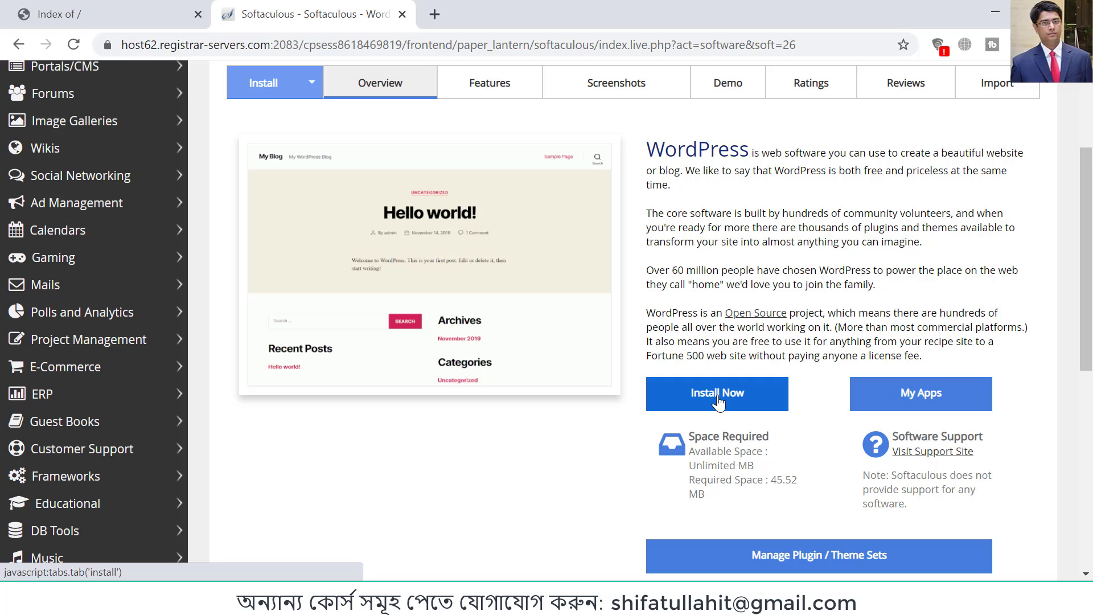
left_click(693, 405)
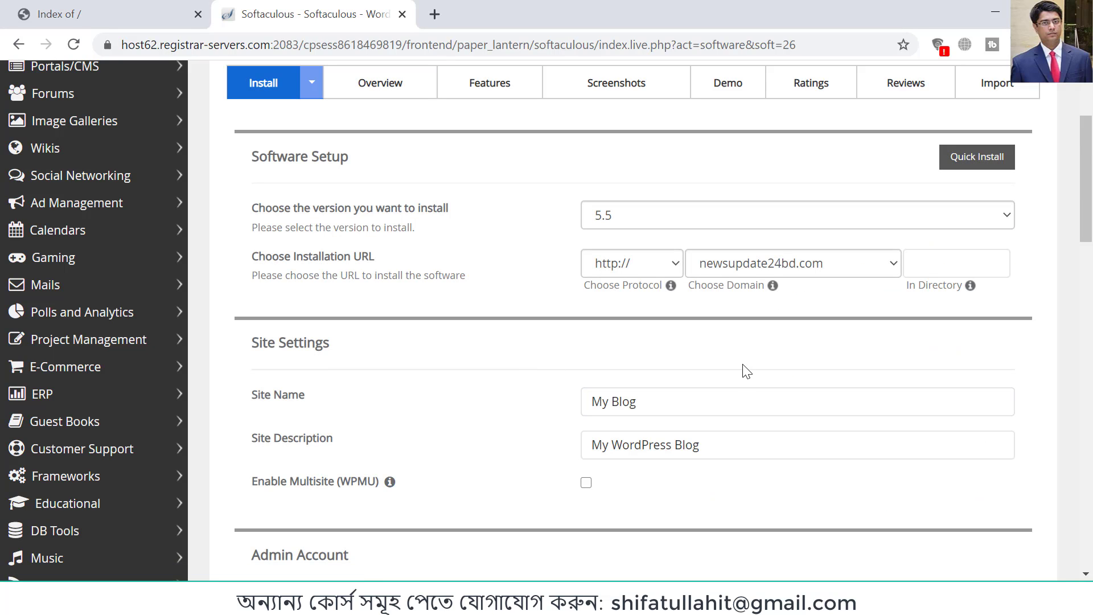
scroll(744, 370, "down", 1)
scroll(744, 370, "down", 3)
left_click(666, 236)
left_click_drag(666, 237, 576, 237)
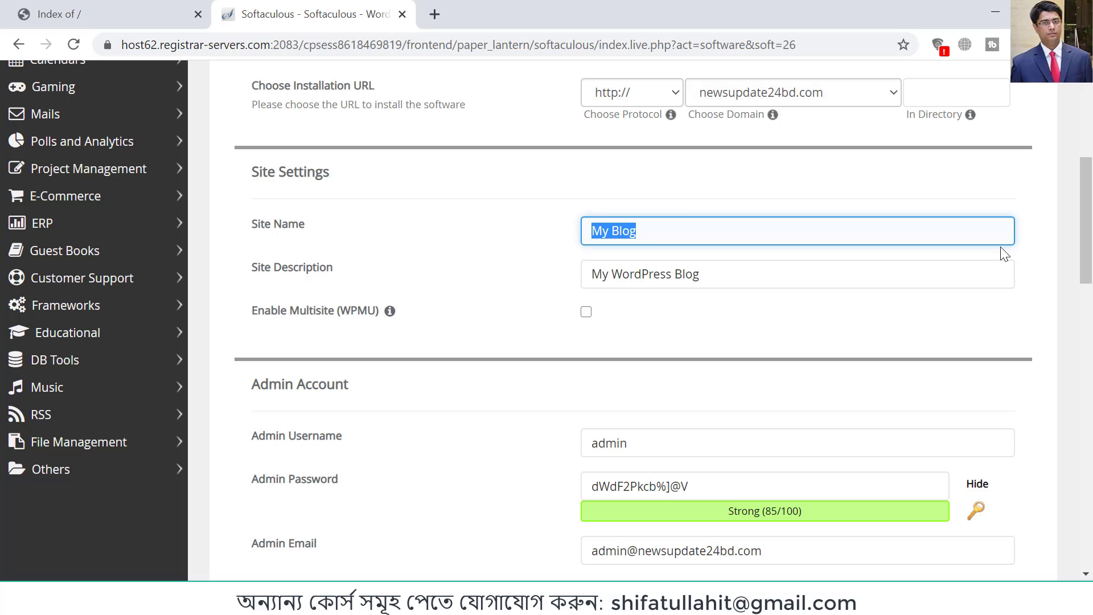
type("News Portal")
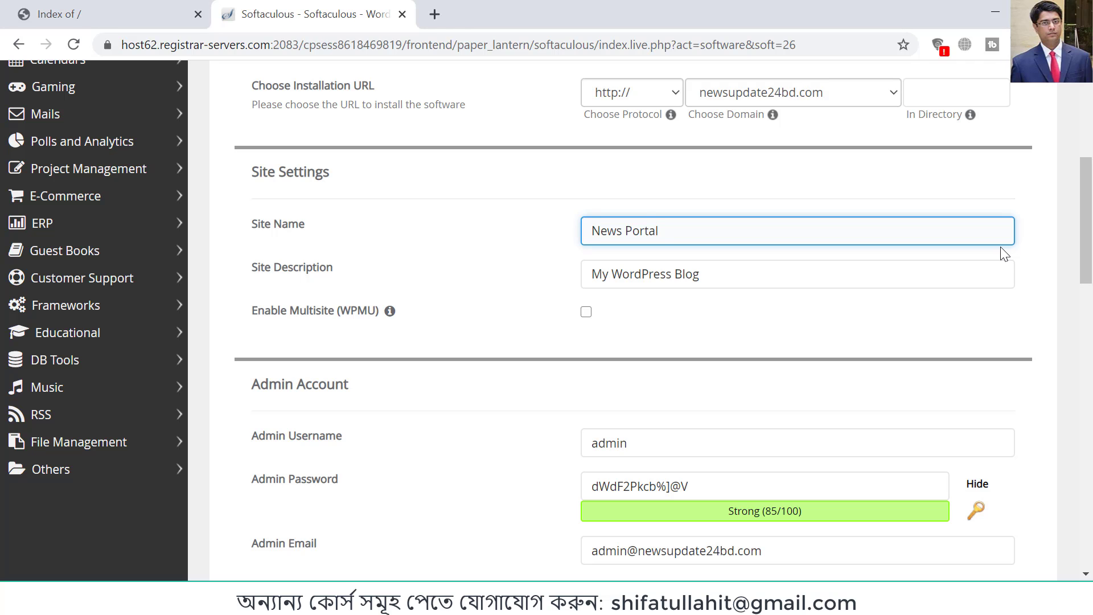
left_click(763, 276)
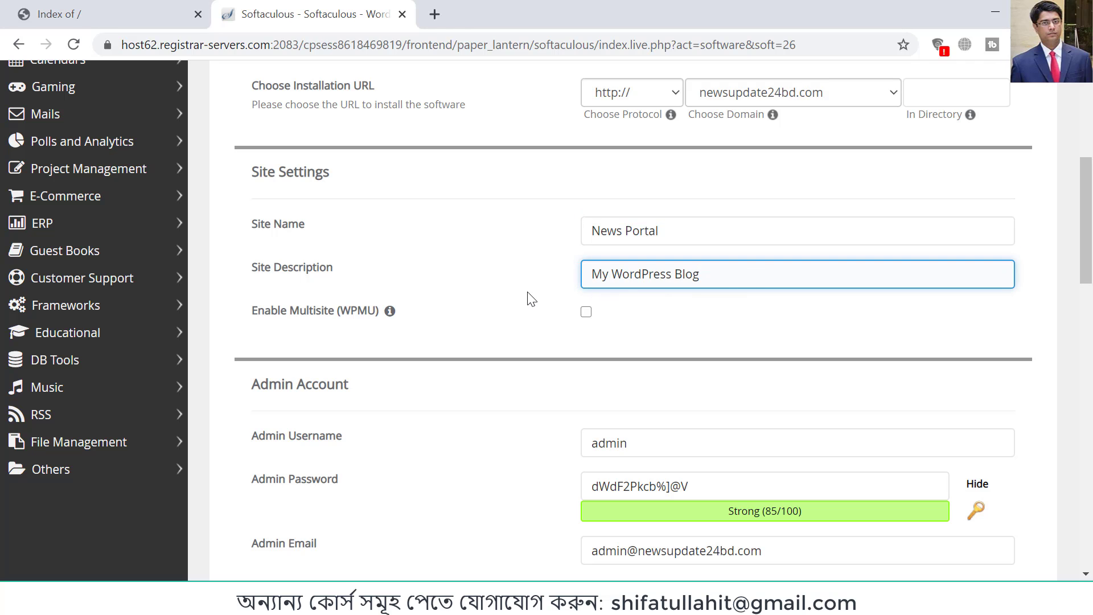
scroll(732, 306, "down", 3)
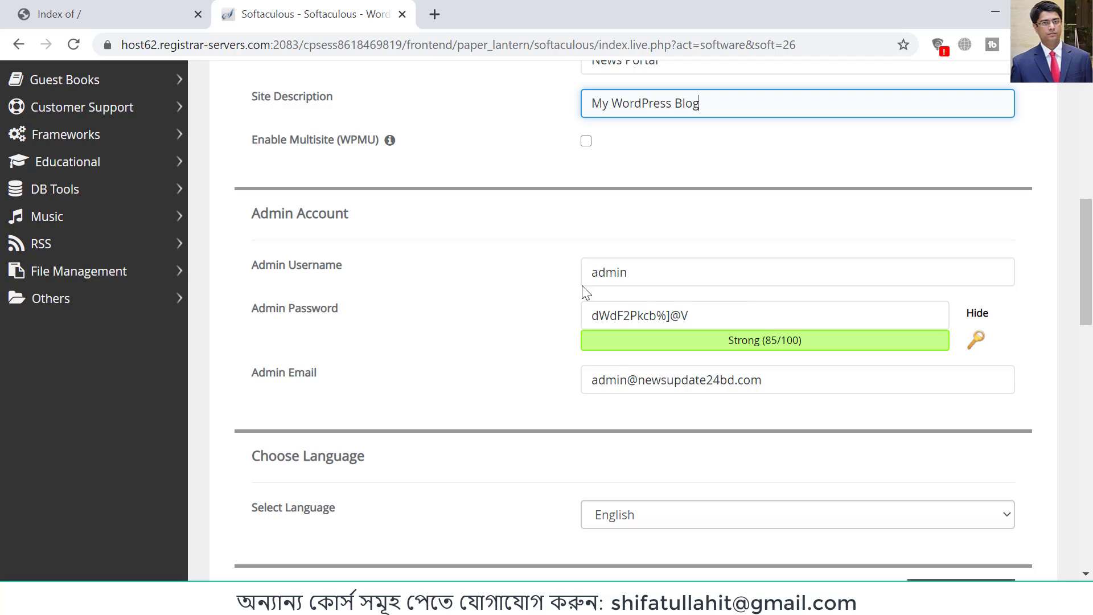
left_click(632, 273)
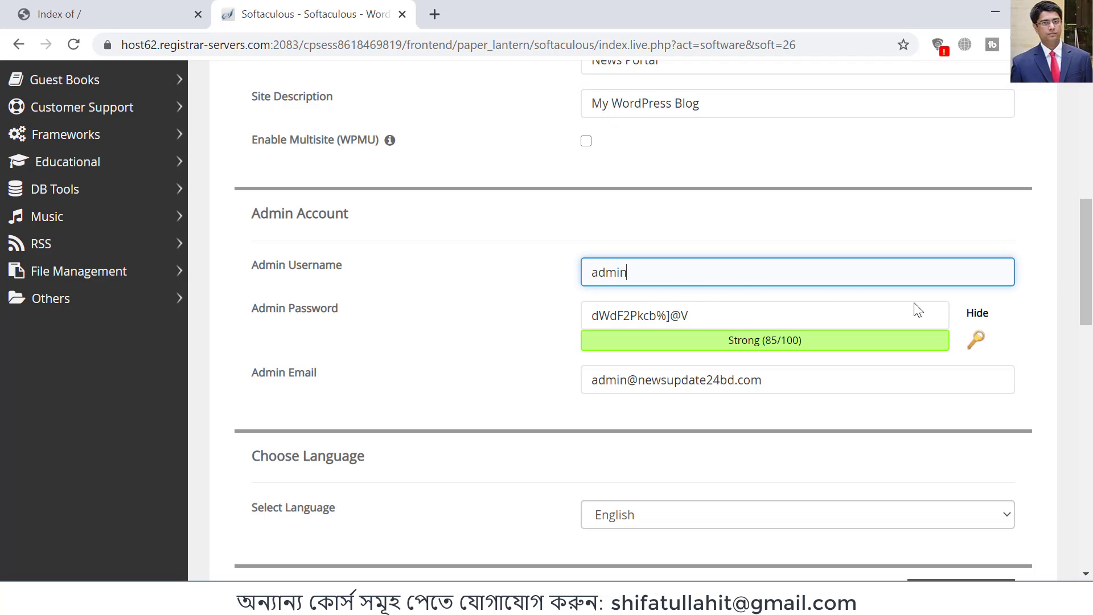
- Replace the generated admin password with a new masked one rated Strong (90/100)
left_click(815, 313)
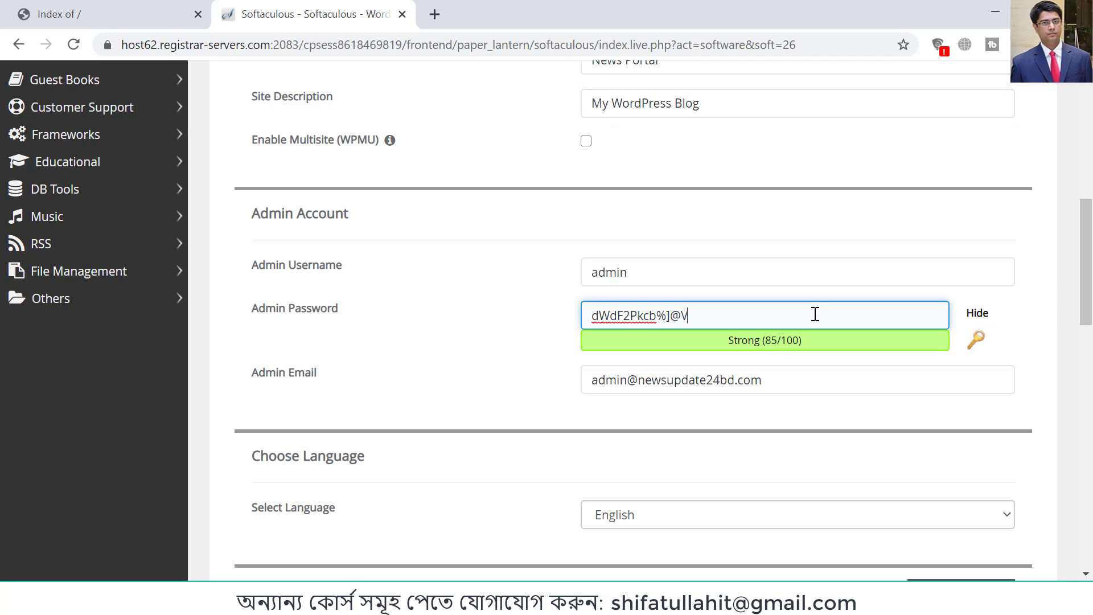
left_click(976, 313)
left_click(740, 315)
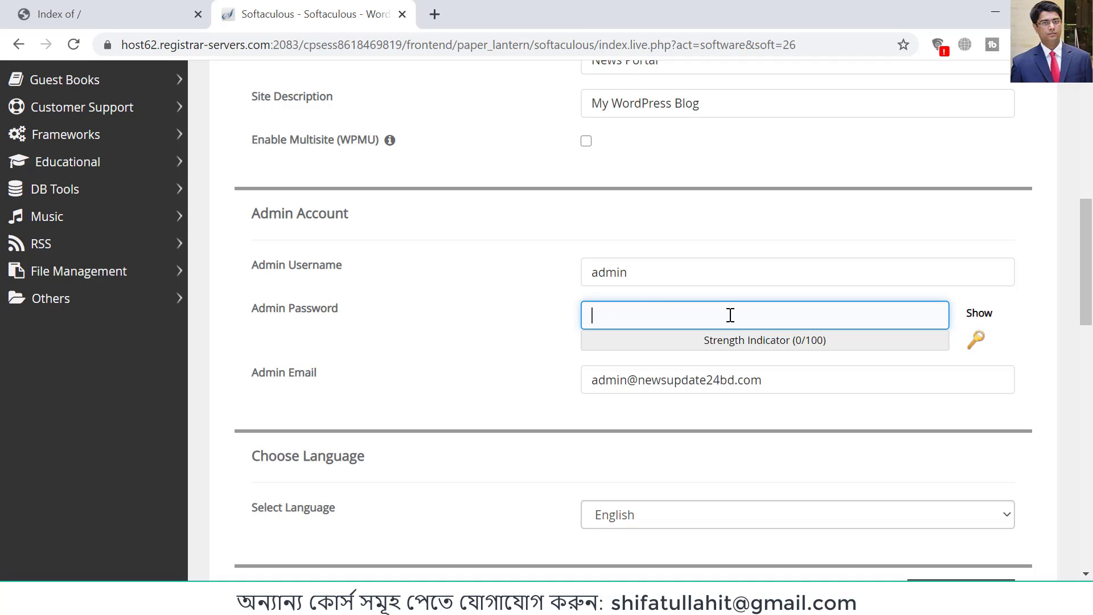
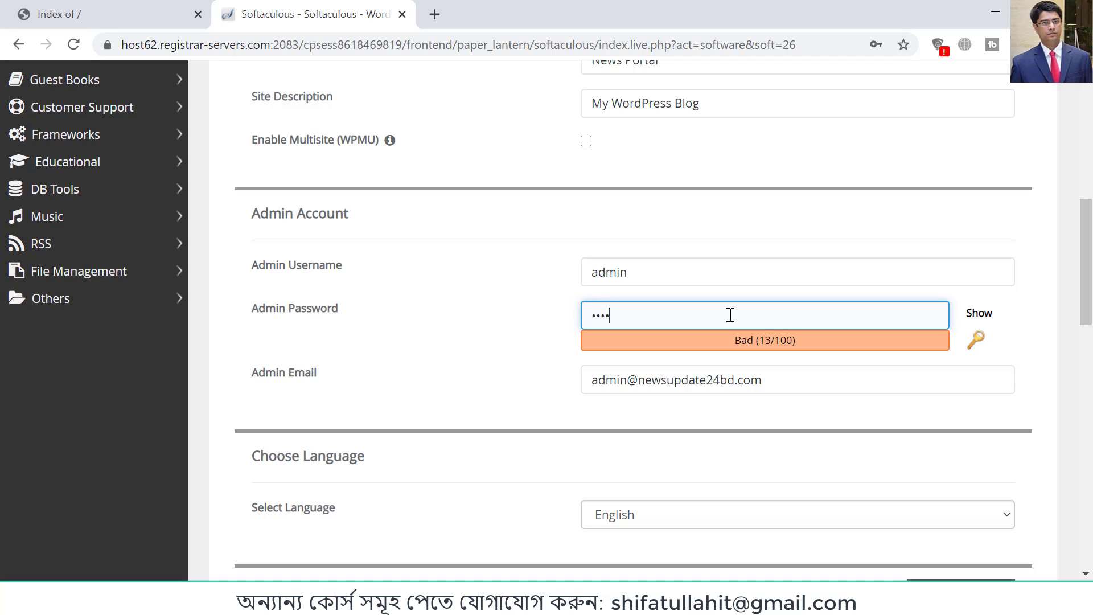
type("••••")
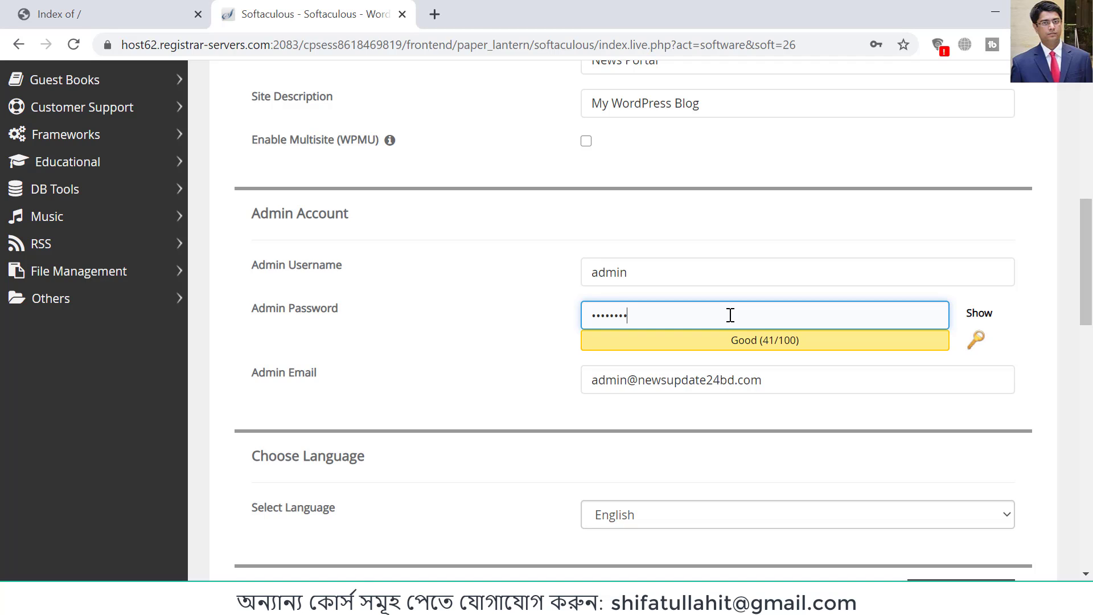
type("••••")
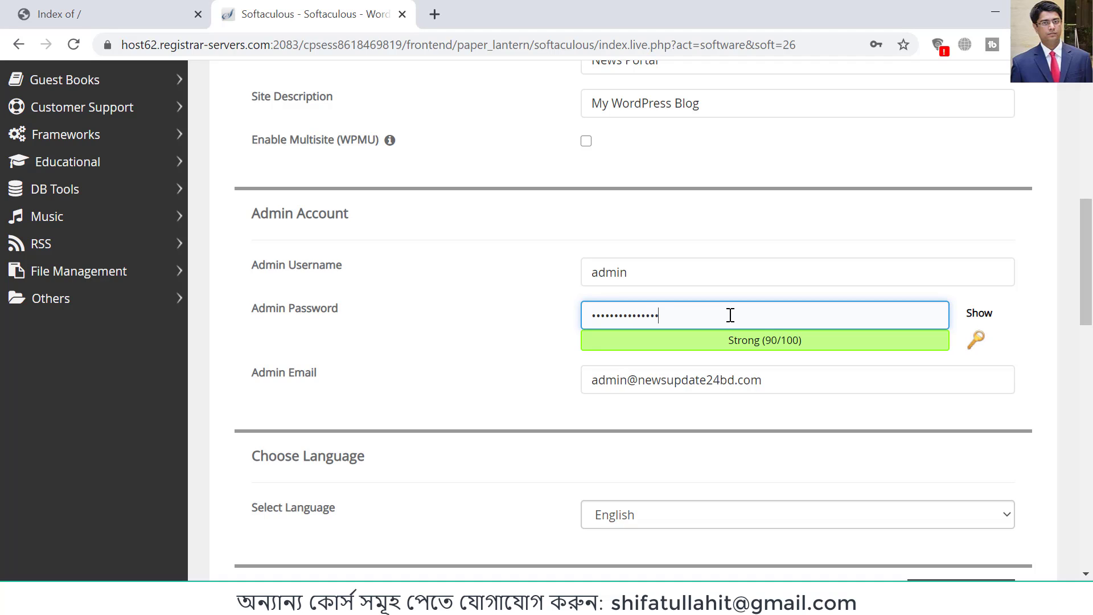
- Replace the default admin email with your own email address
left_click(782, 378)
key("ctrl+a")
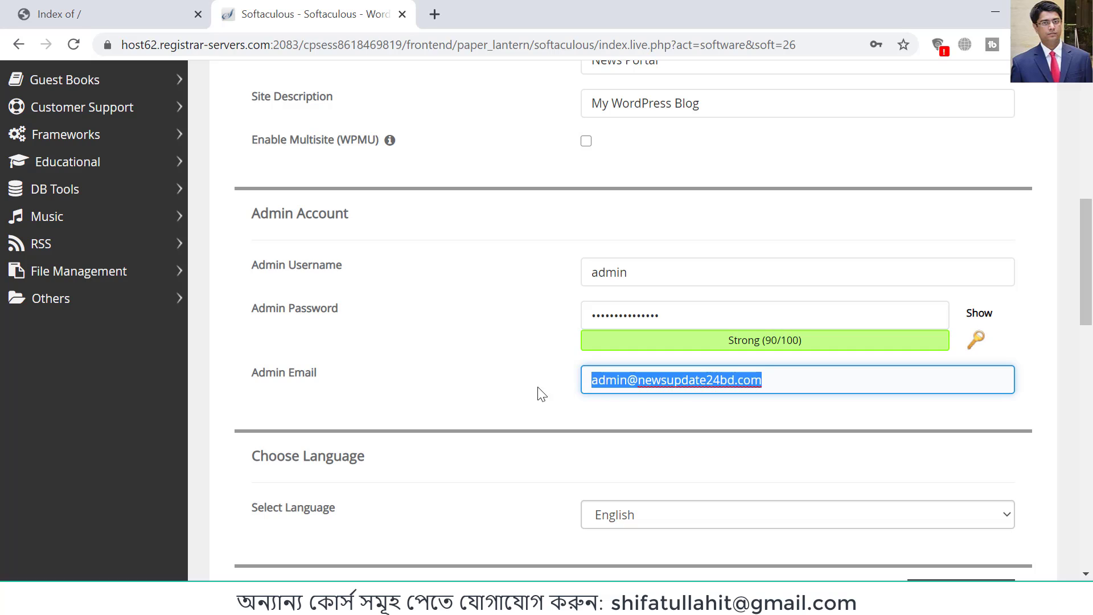
key("BackSpace")
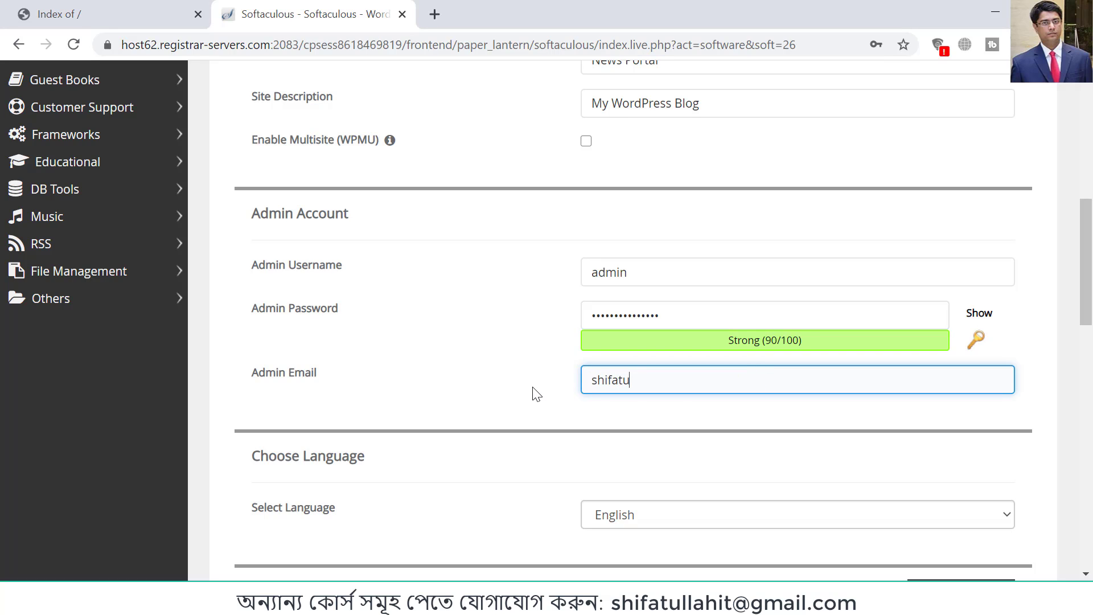
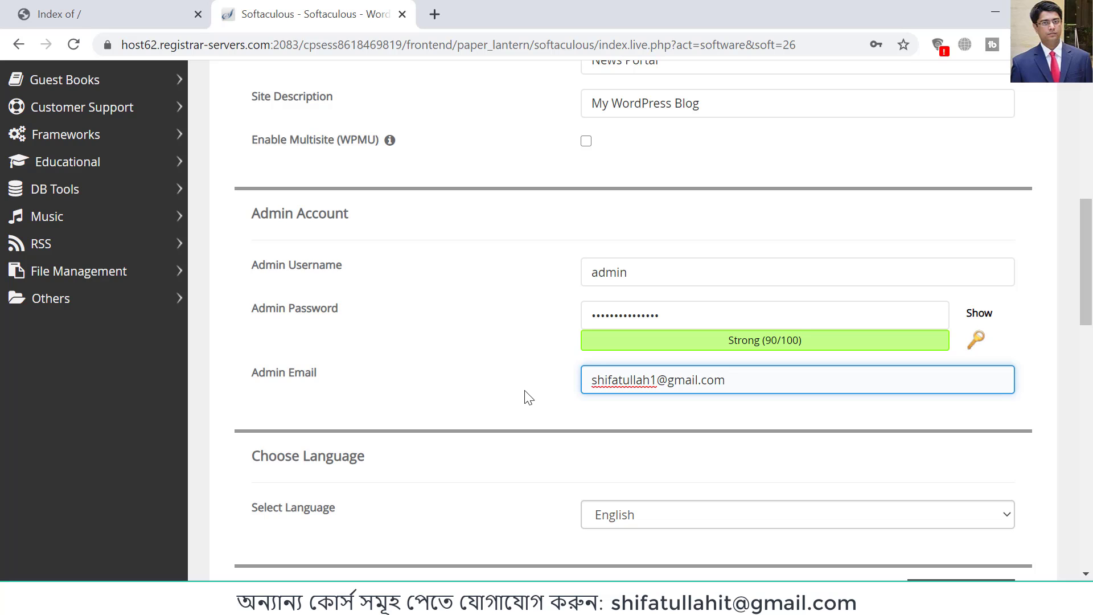
left_click(576, 397)
scroll(596, 393, "down", 5)
- Run the WordPress installation, which fails because .htaccess already exists in the folder
scroll(695, 400, "down", 3)
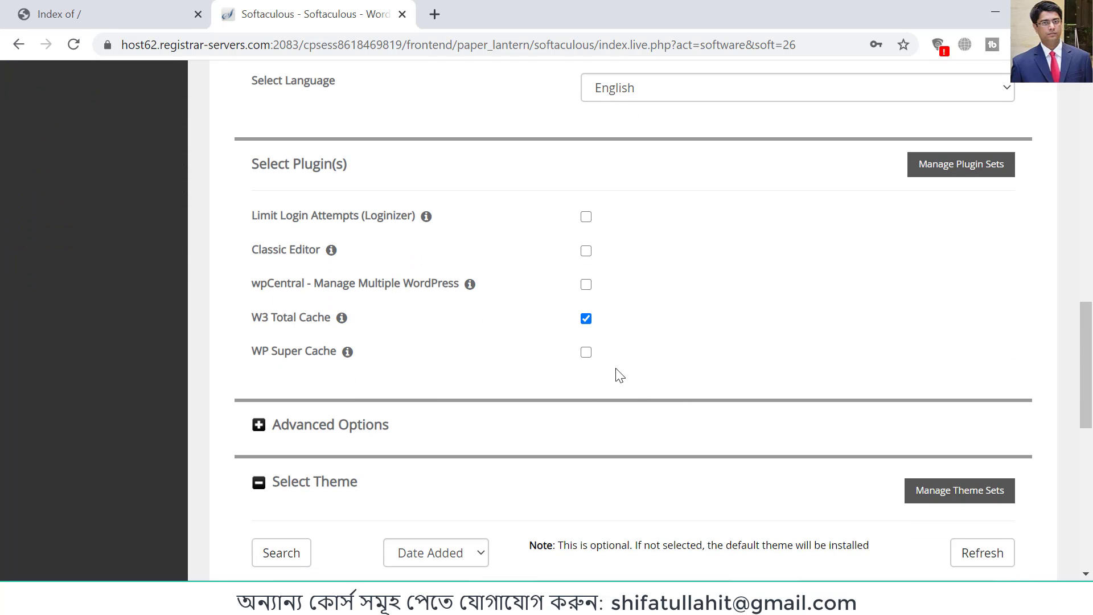
scroll(548, 358, "down", 10)
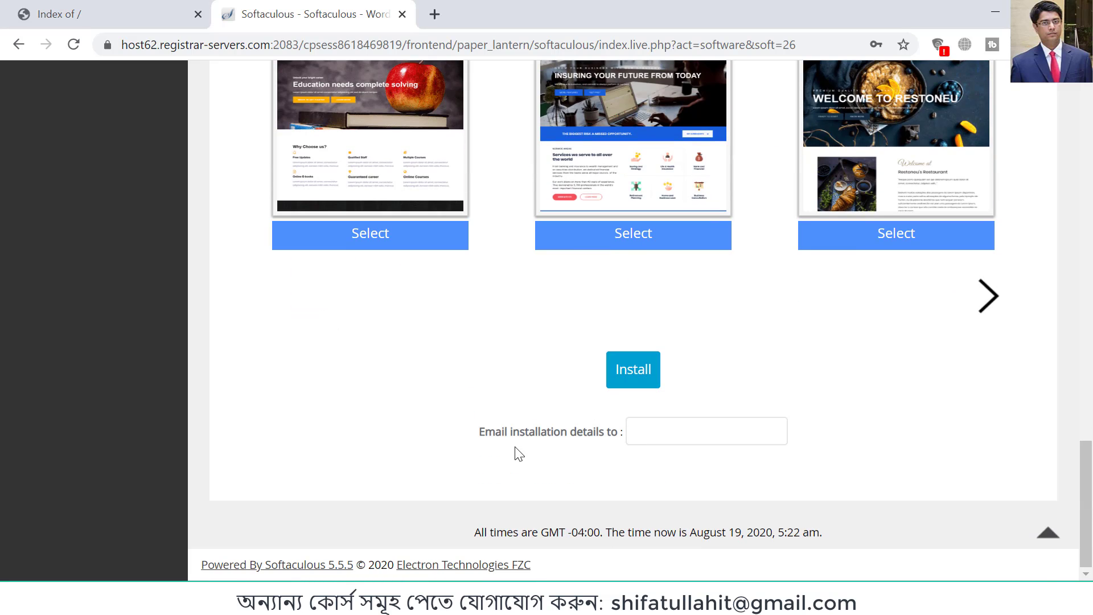
left_click(637, 375)
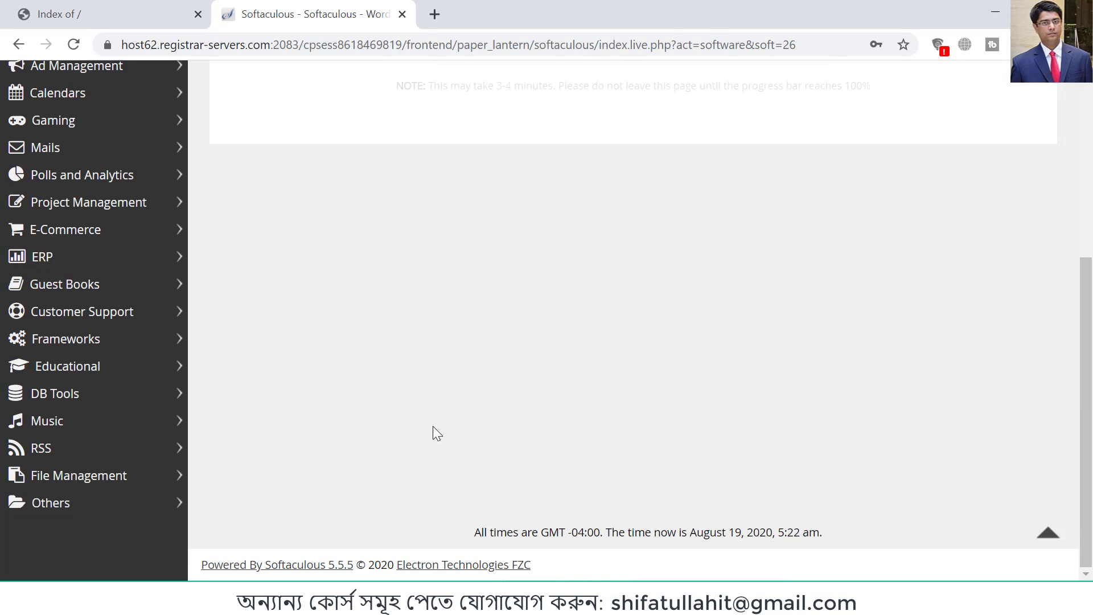
scroll(433, 426, "up", 4)
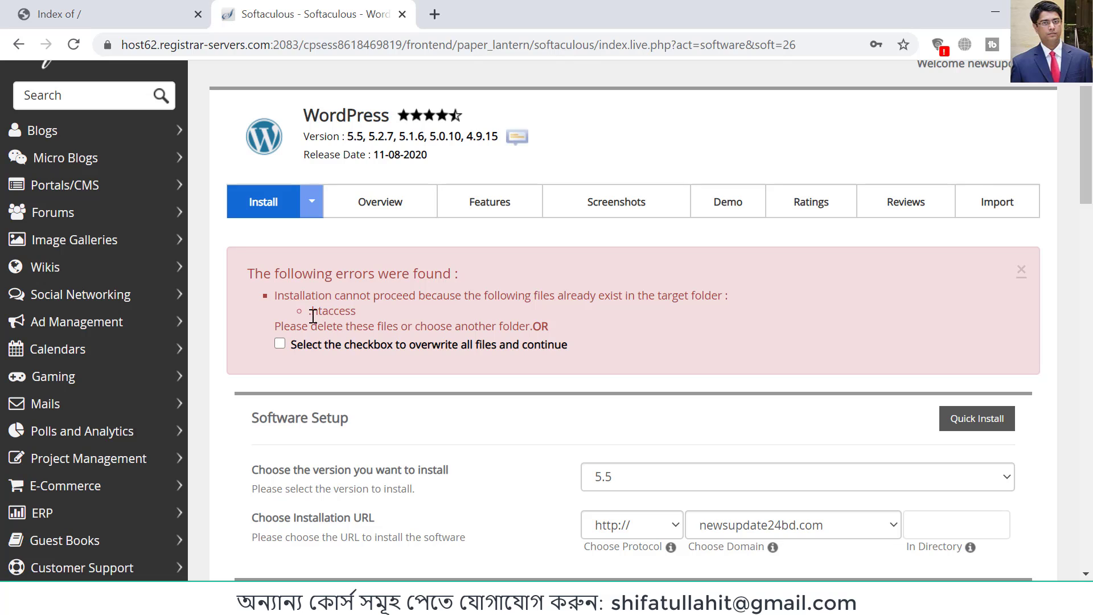
left_click_drag(309, 312, 358, 313)
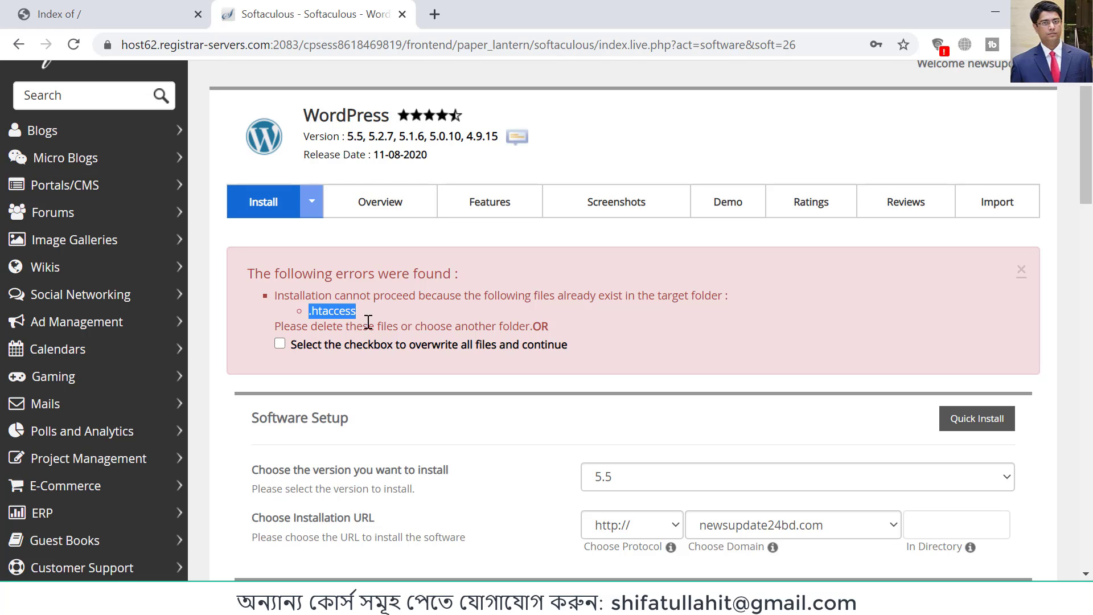
left_click(405, 323)
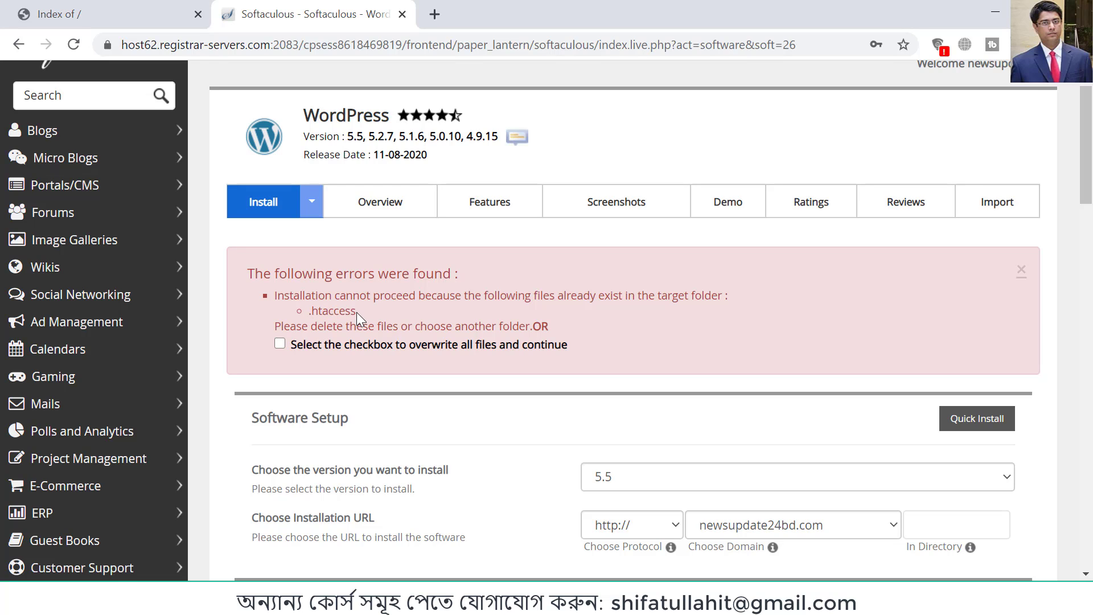
left_click_drag(356, 310, 304, 314)
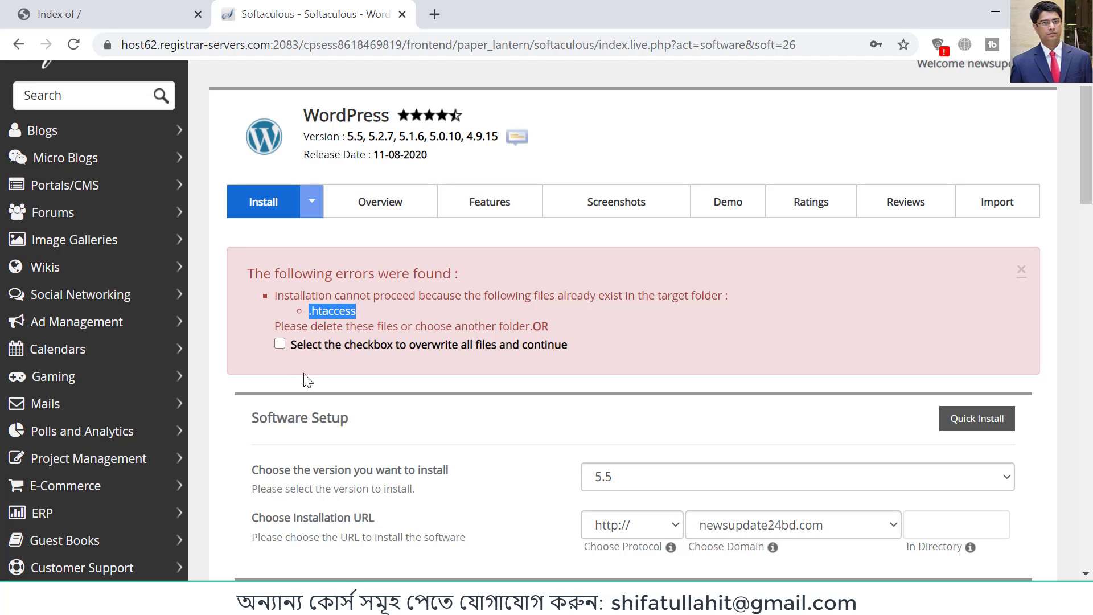
scroll(313, 375, "up", 1)
- Log in to cPanel again via newsupdate24bd.com/cpanel in a new tab
left_click(145, 25)
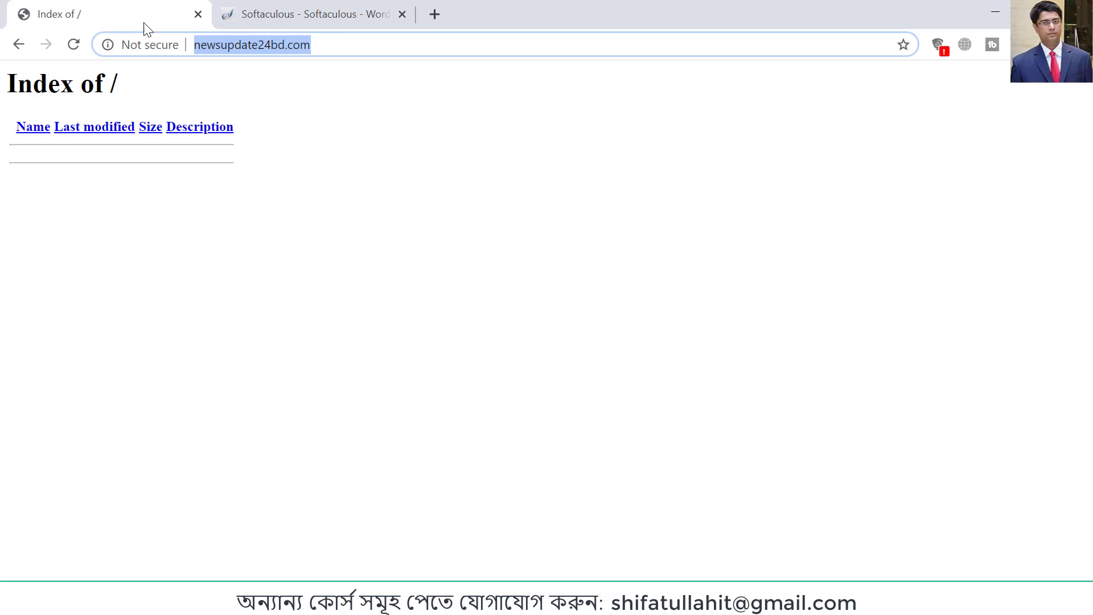
left_click(335, 22)
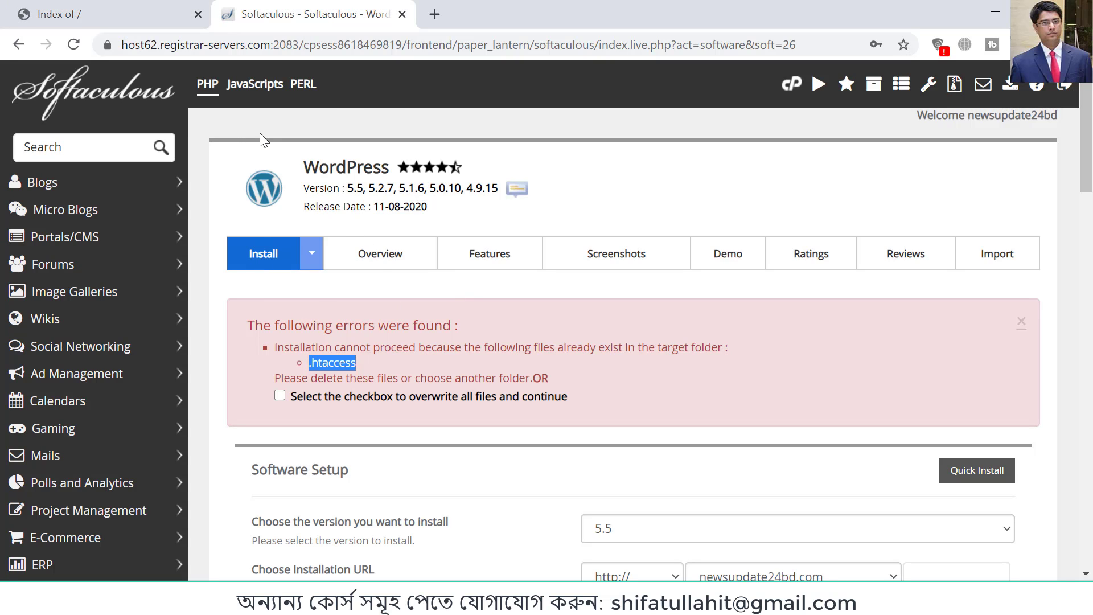
left_click(438, 14)
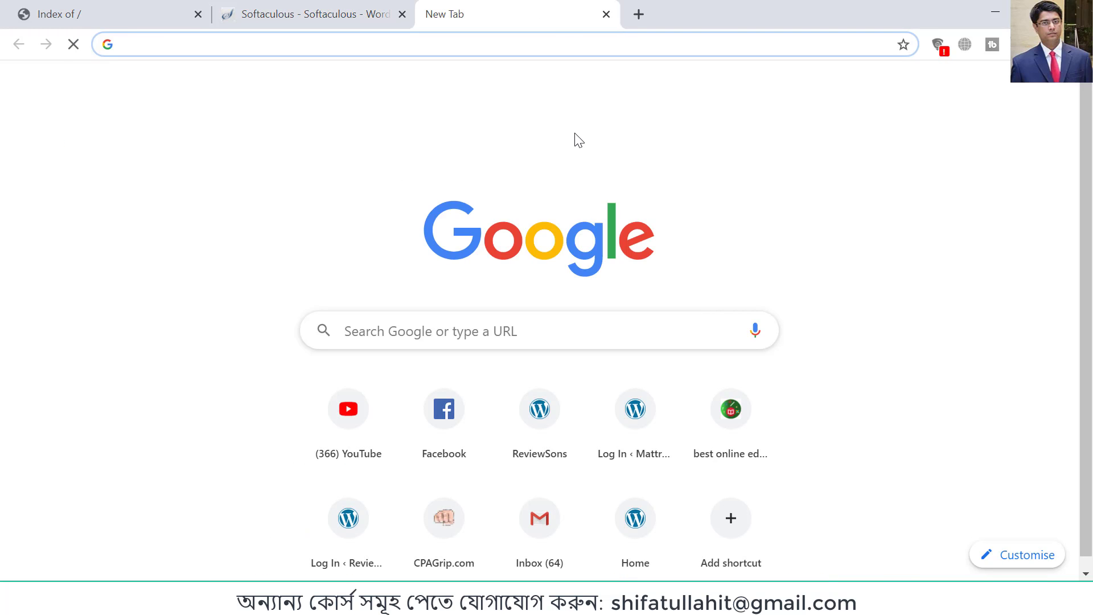
type("ne")
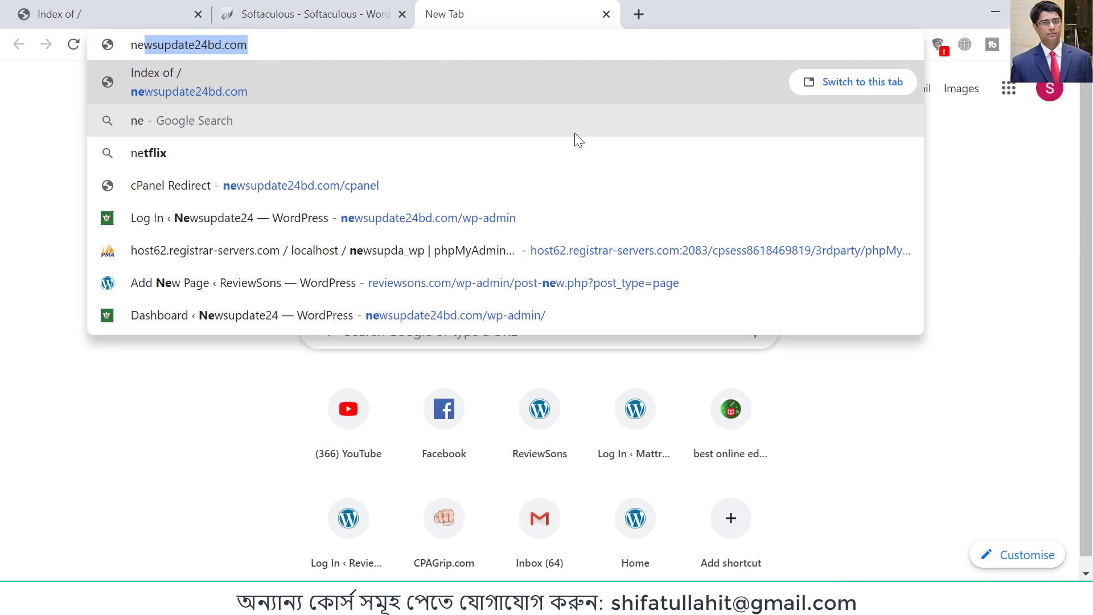
type("wsupdate24bd.com/cpa")
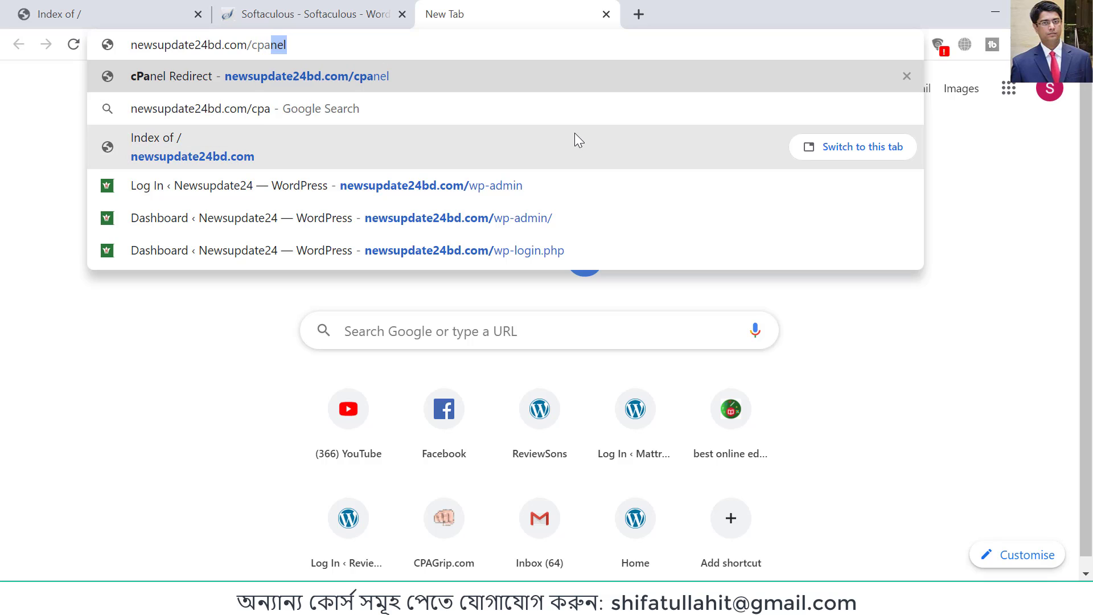
type("nel")
key("Return")
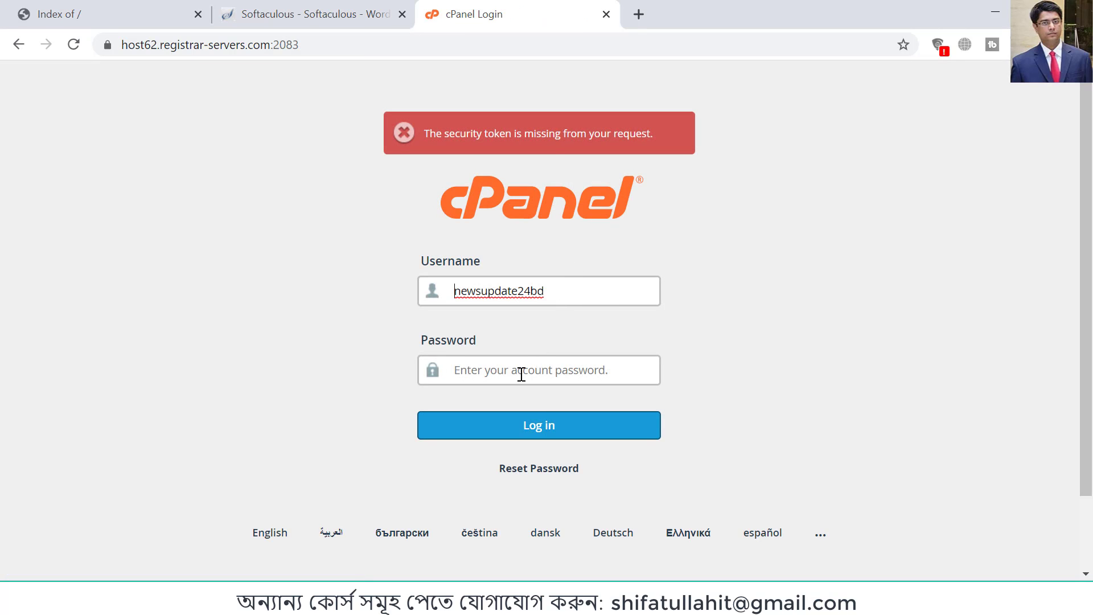
left_click(521, 371)
type("•")
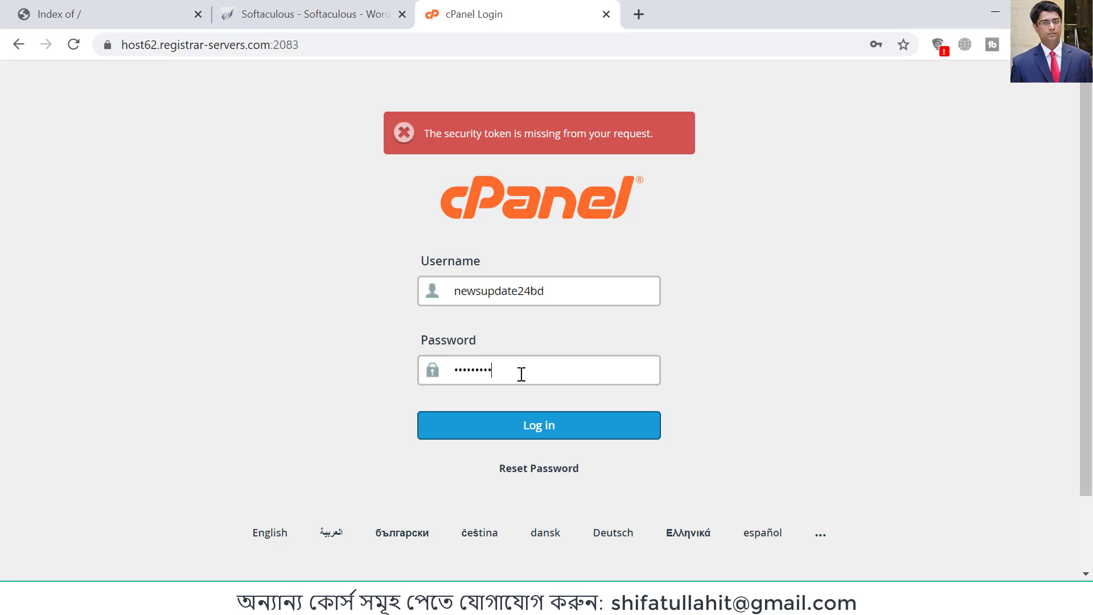
type("•••••••••••")
key("Return")
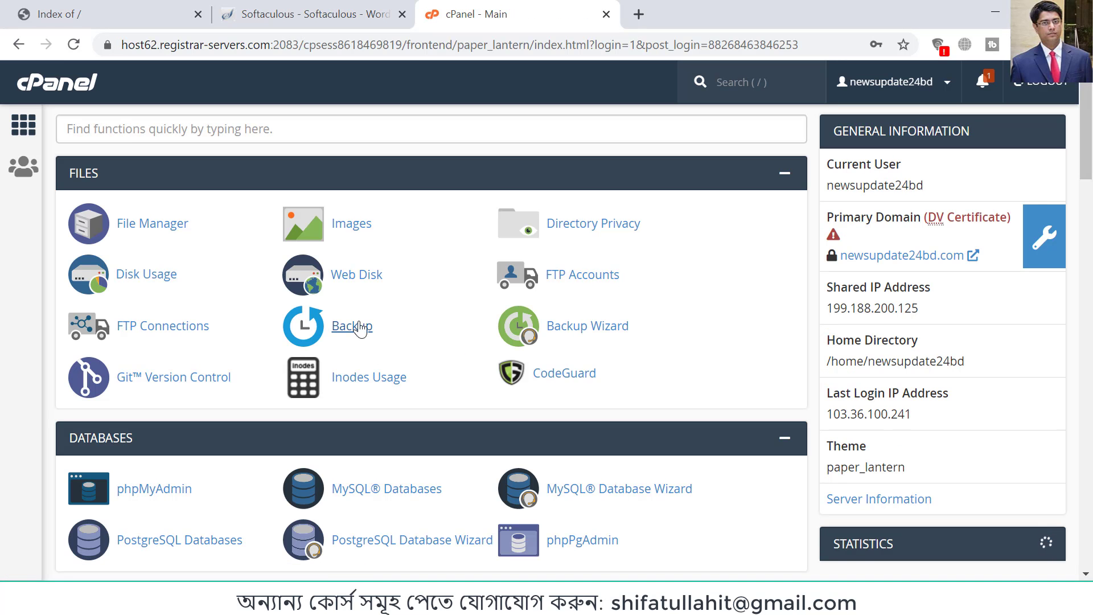
- Open File Manager on the public_html folder and bring up its Preferences
left_click(151, 232)
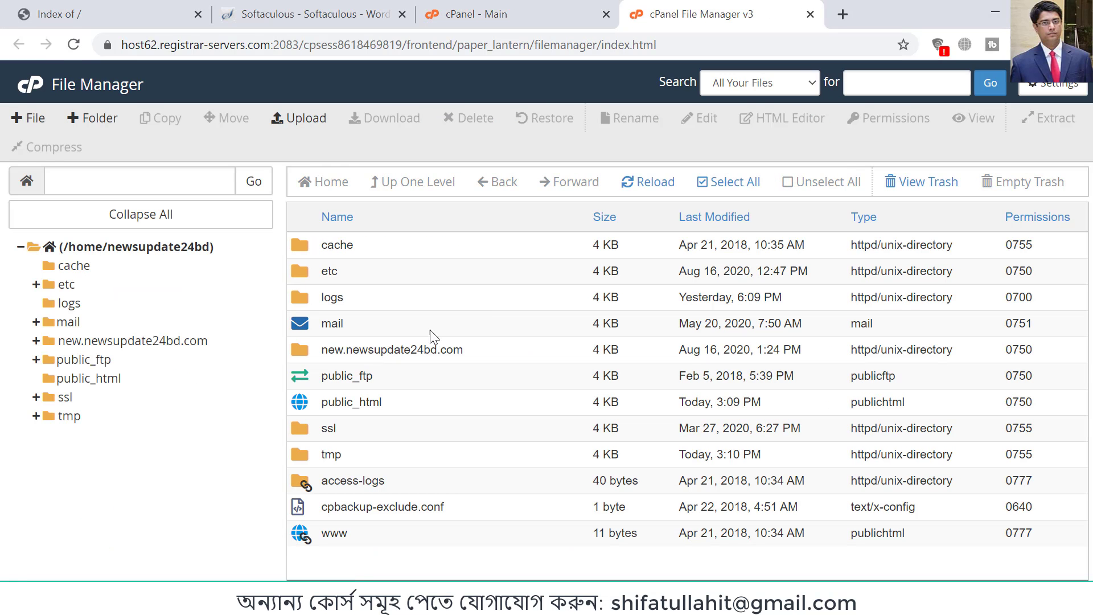
left_click(88, 378)
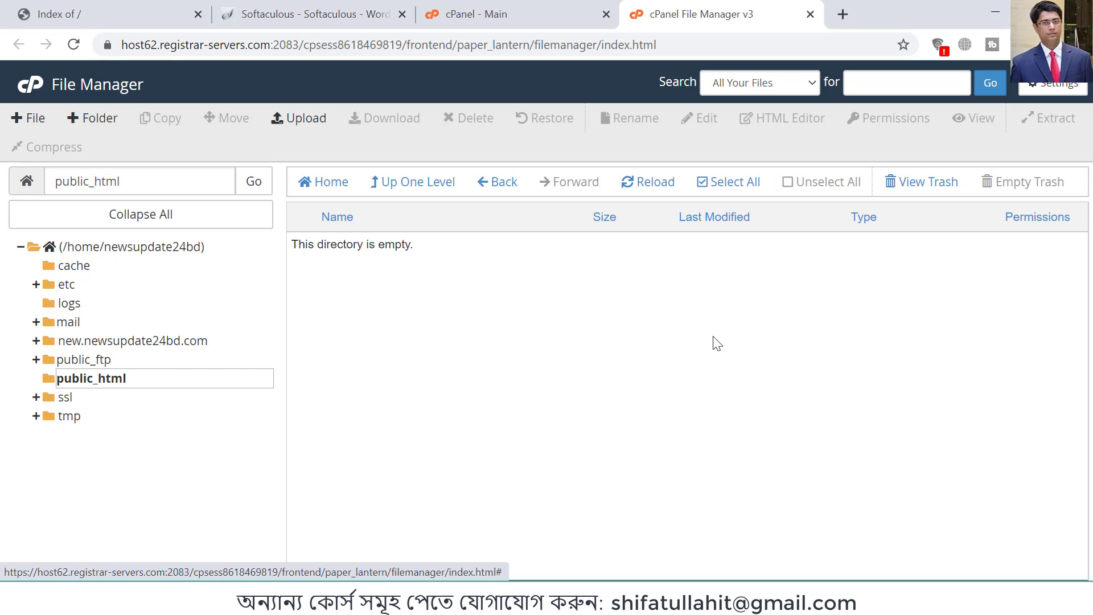
left_click(1052, 88)
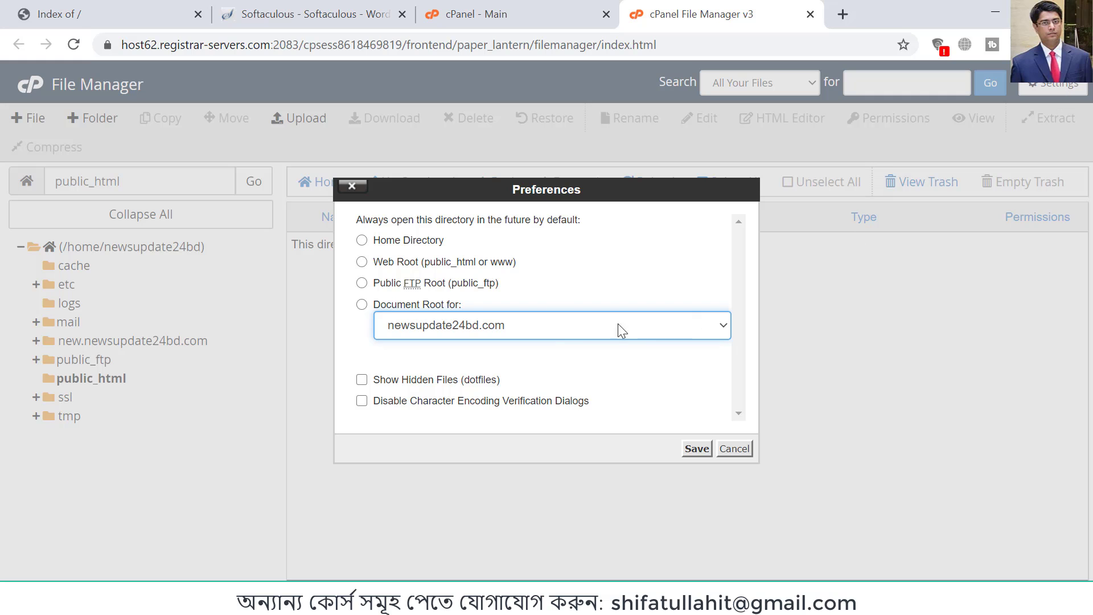
- Enable Show Hidden Files to reveal the conflicting .htaccess file in public_html
left_click(384, 387)
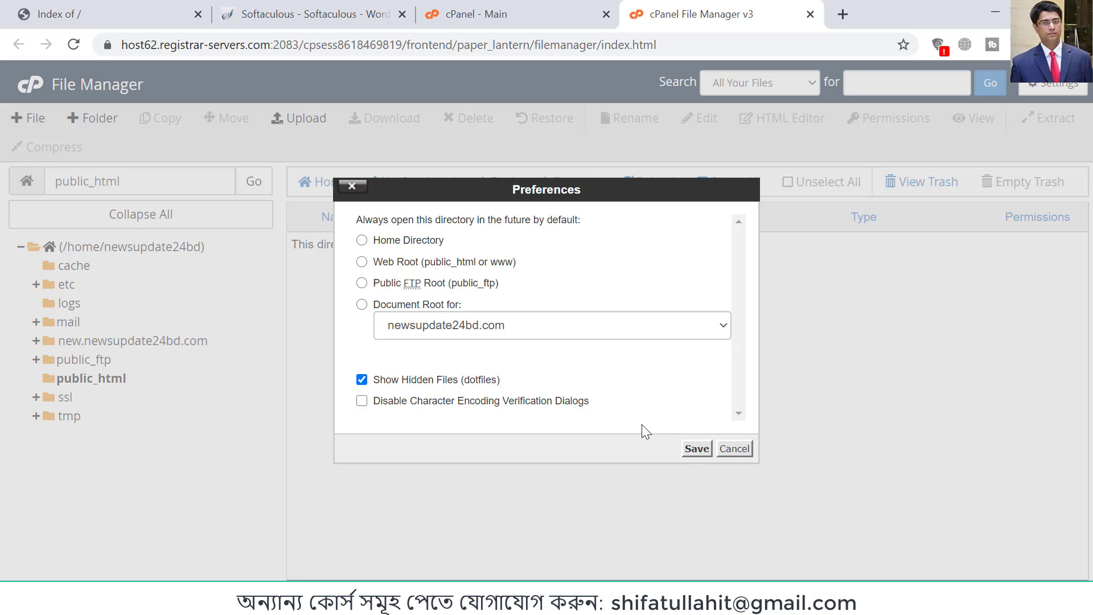
left_click(691, 449)
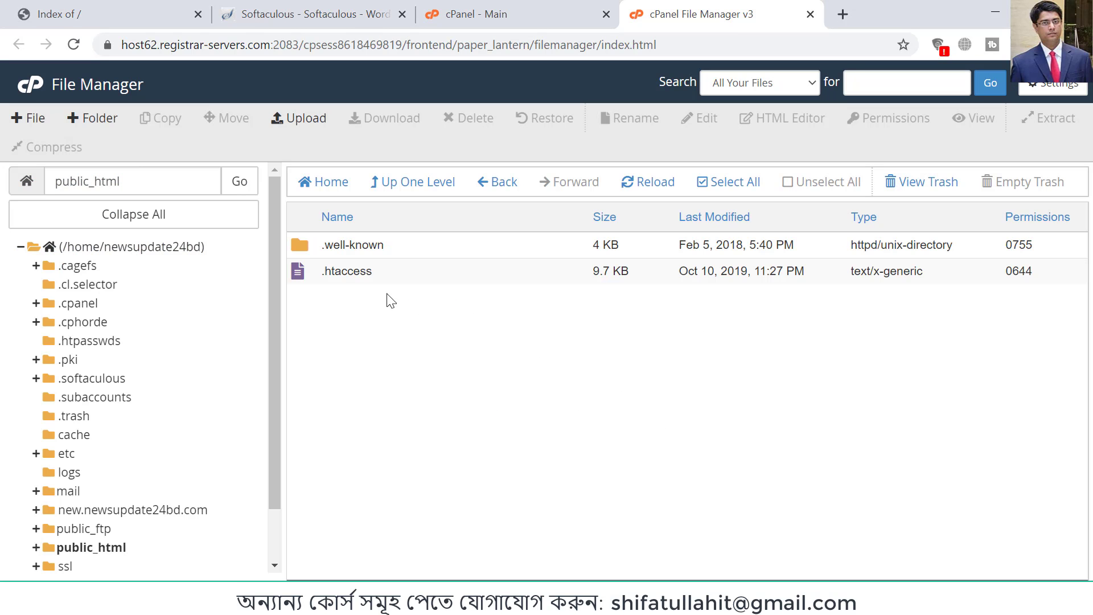
left_click(307, 14)
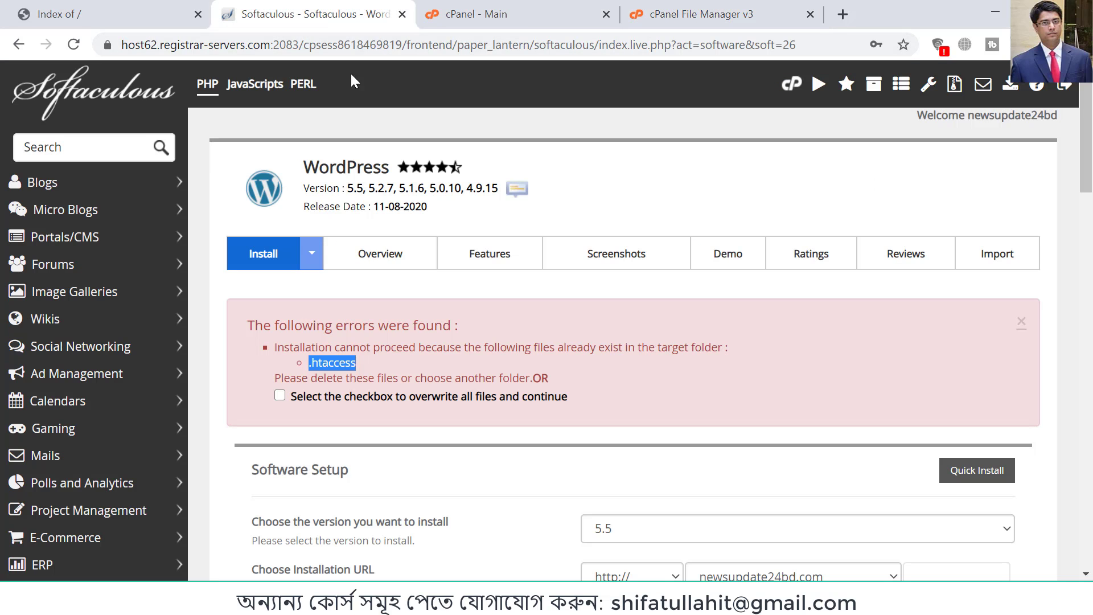
left_click(316, 364)
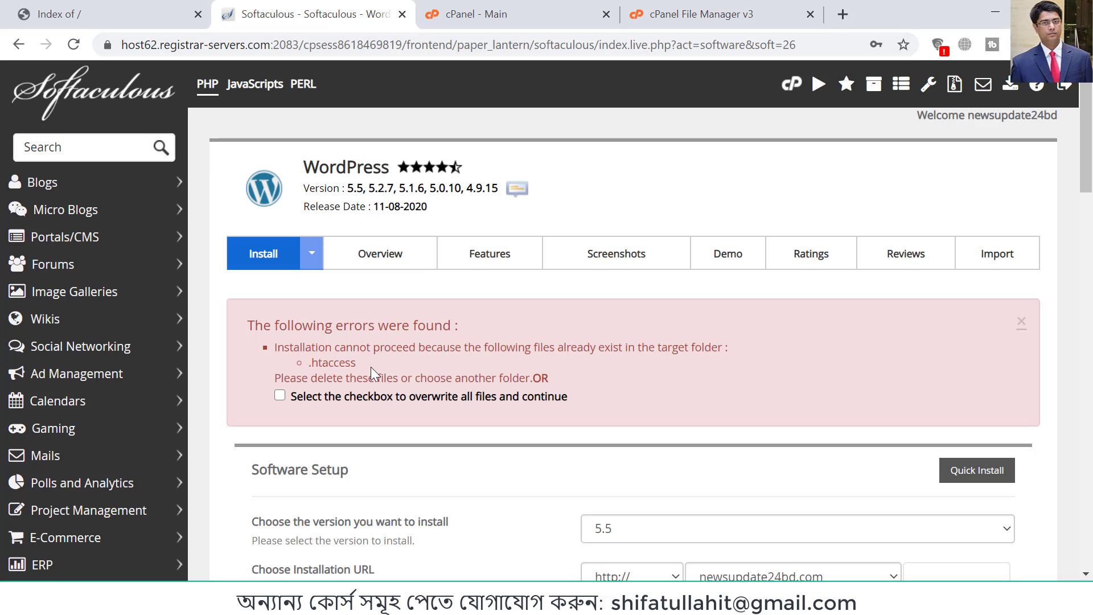
left_click_drag(358, 363, 312, 364)
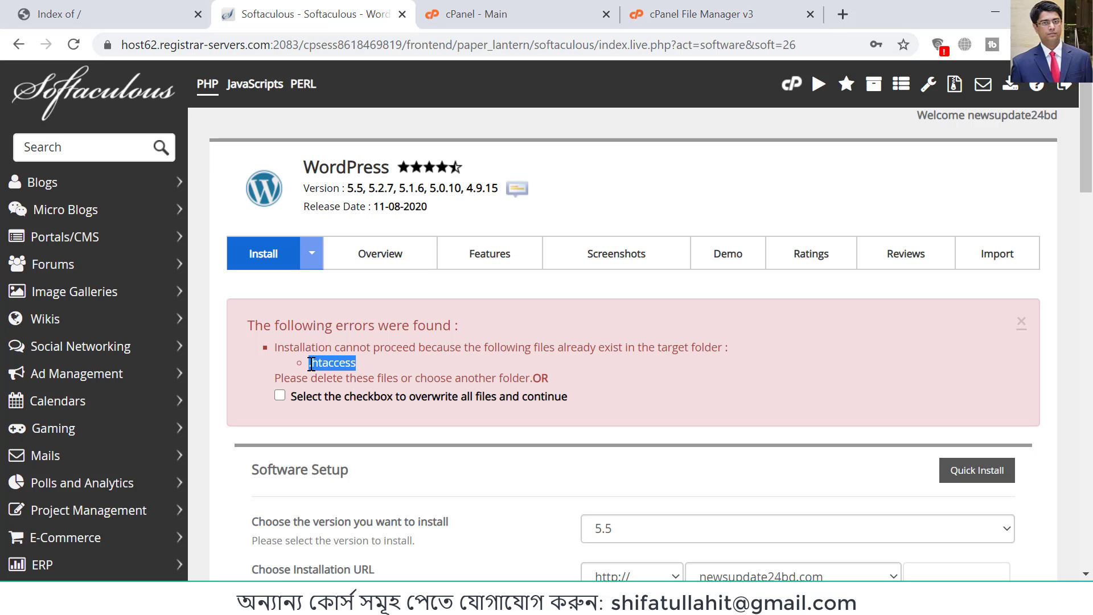
left_click(651, 21)
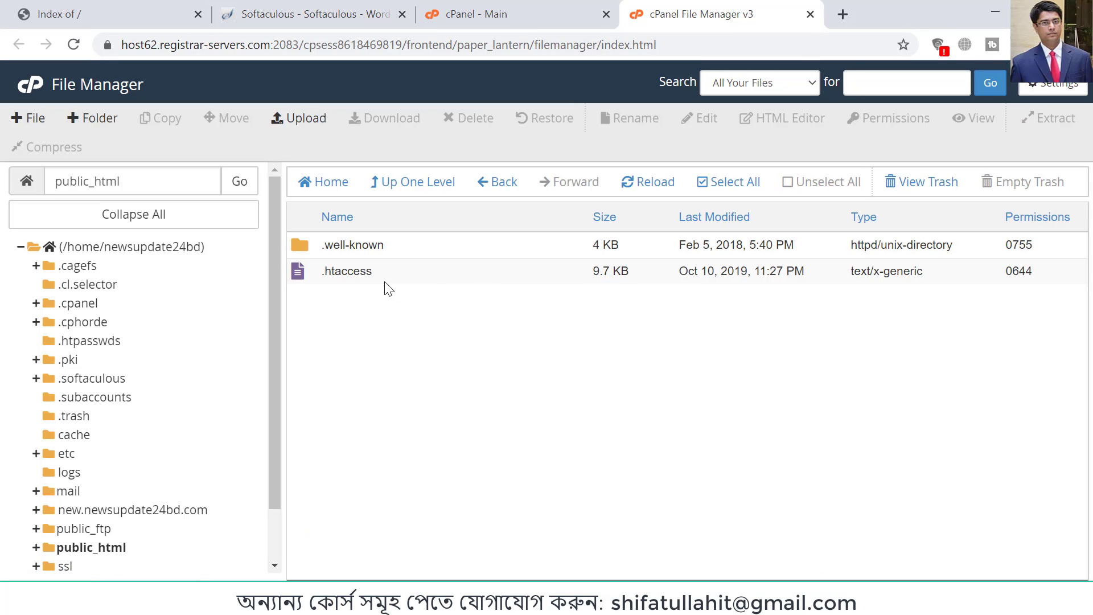
- Permanently delete .htaccess from public_html, skipping the trash, then reload the Softaculous WordPress page
left_click(296, 275)
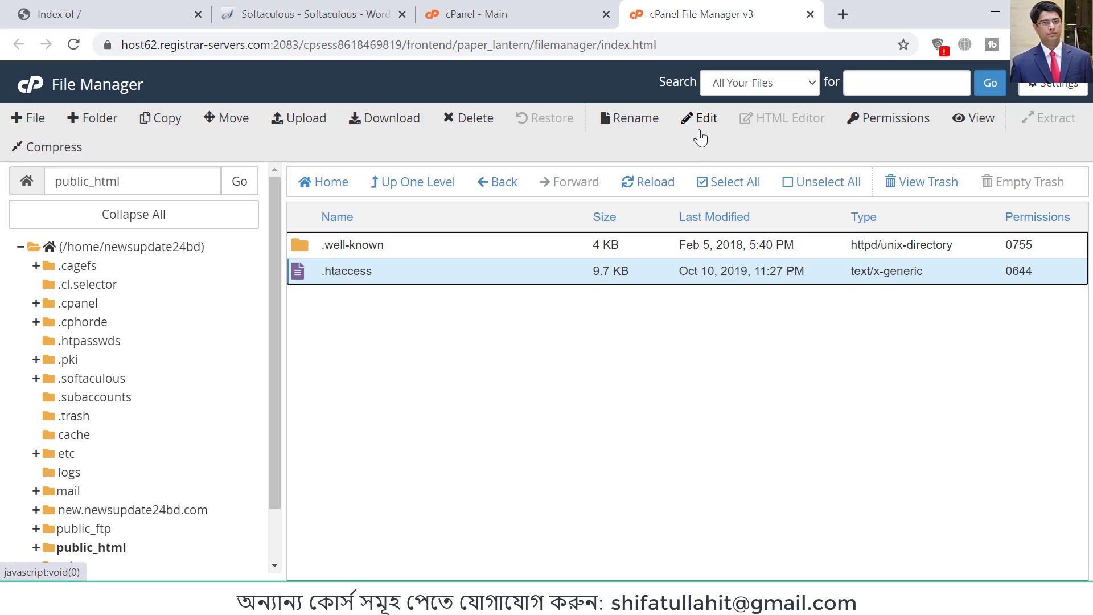
left_click(476, 121)
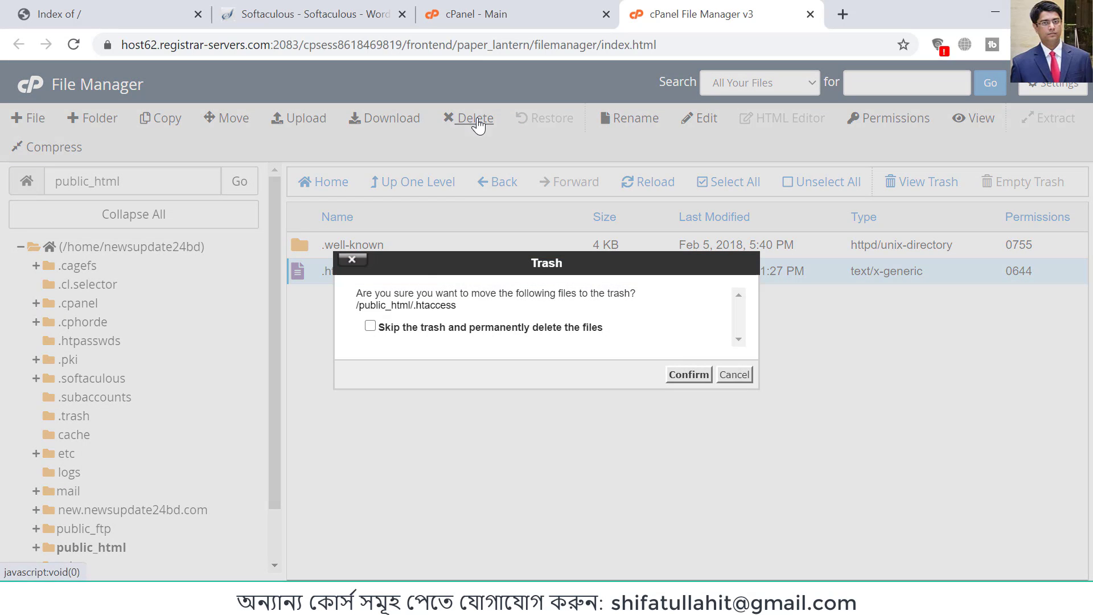
left_click(370, 326)
left_click(688, 374)
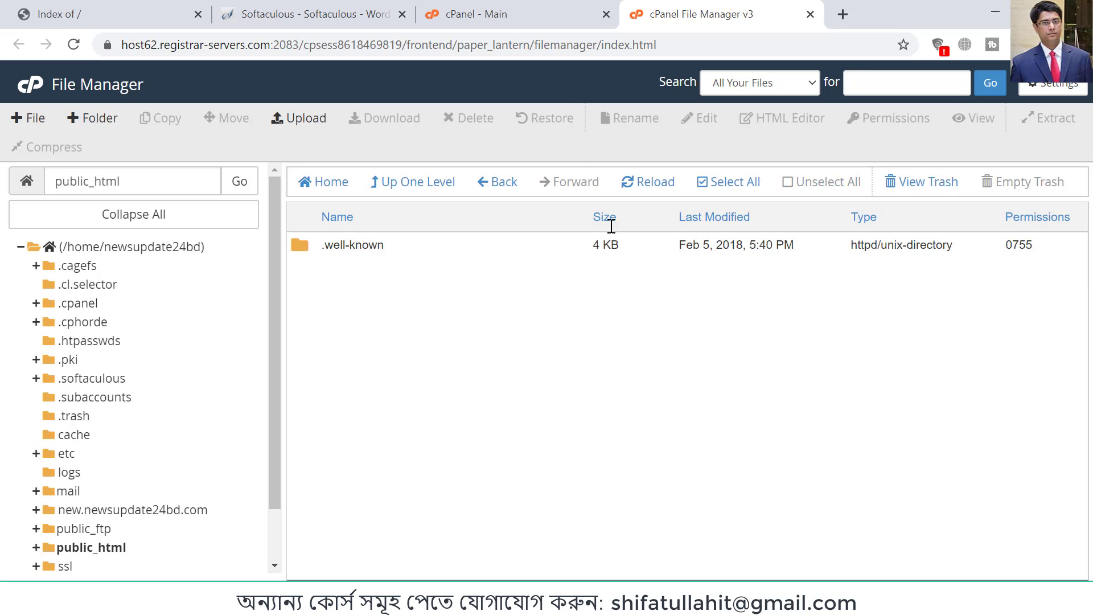
left_click(308, 14)
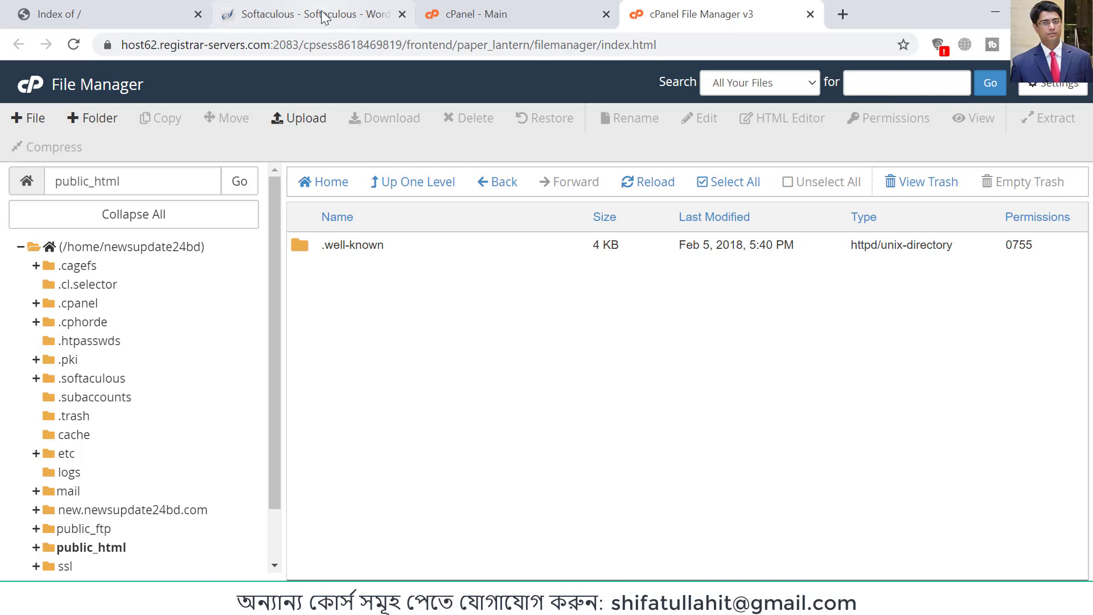
left_click(74, 45)
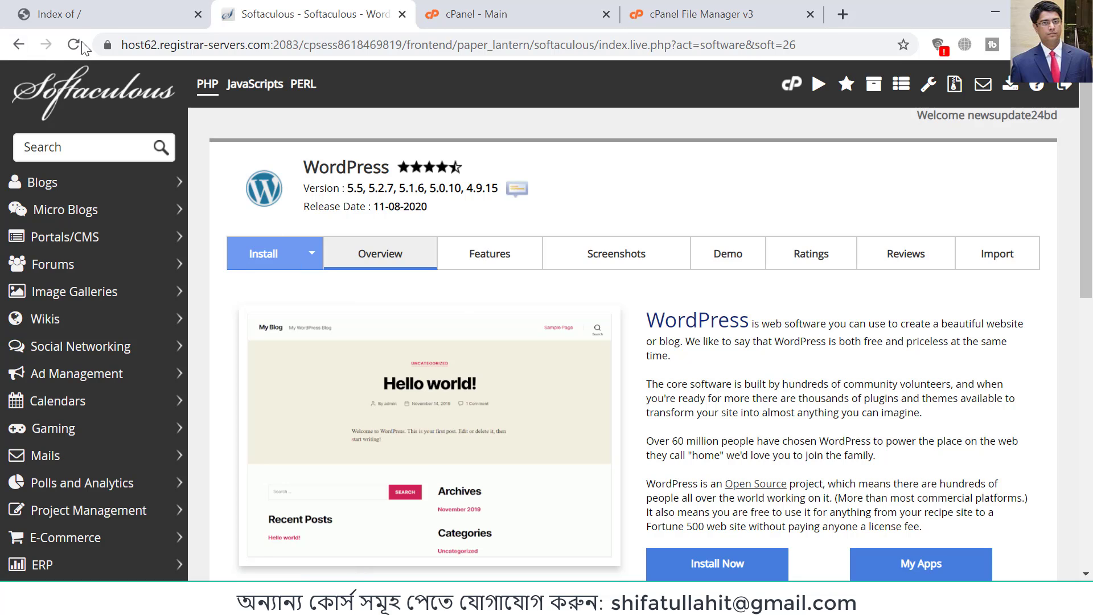
- Open the WordPress install form and change the site name from 'My Blog' to 'News Portal'
scroll(465, 228, "down", 3)
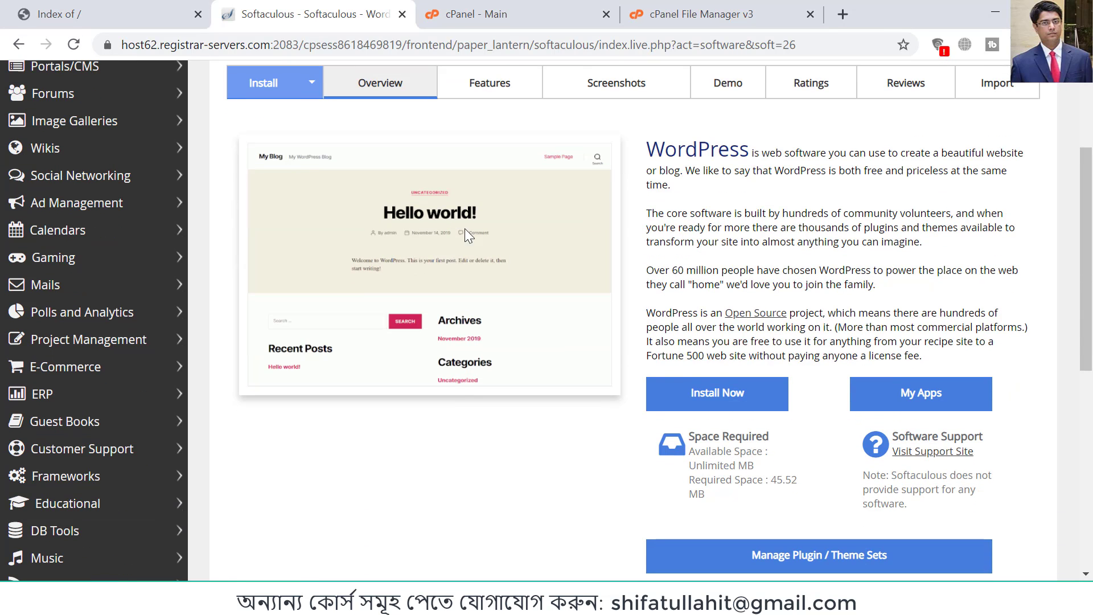
left_click(730, 403)
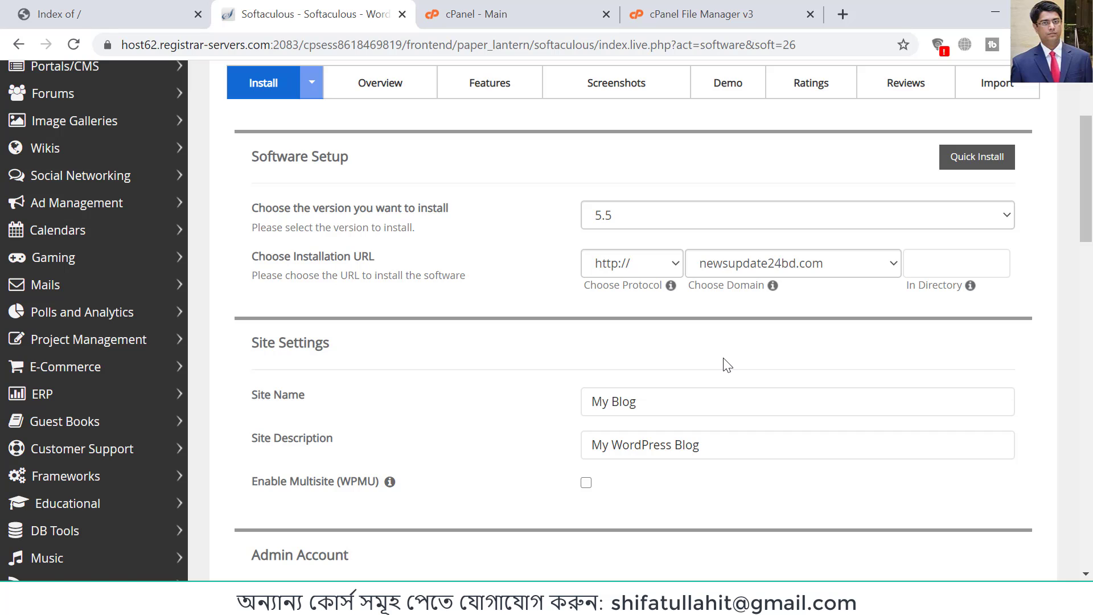
scroll(725, 363, "down", 3)
left_click_drag(654, 234, 546, 238)
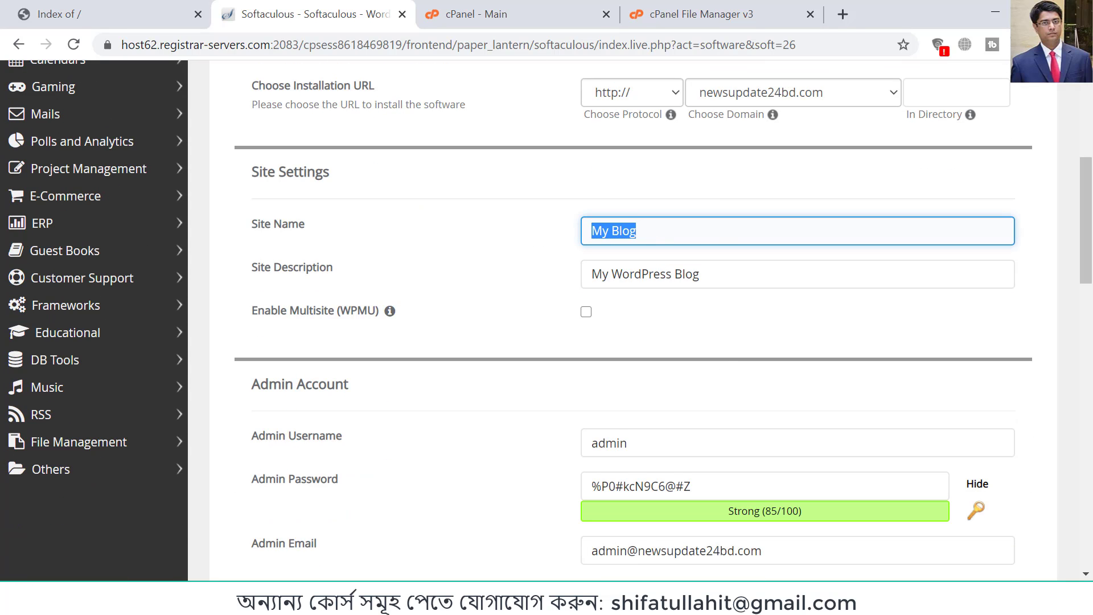
type("Newsport")
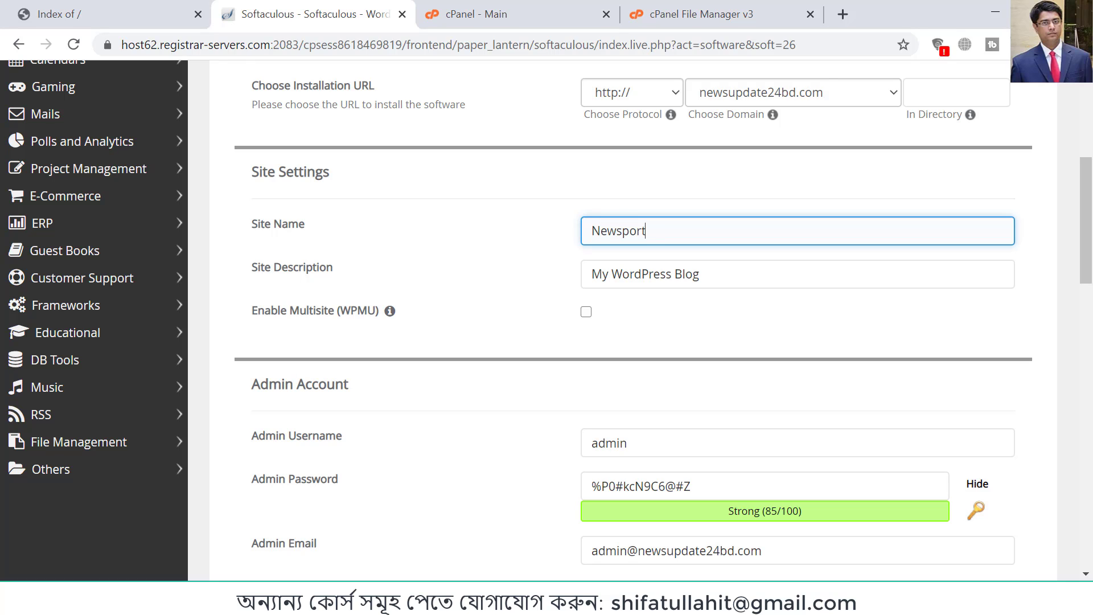
type("al")
key("Delete")
type("P")
left_click(637, 601)
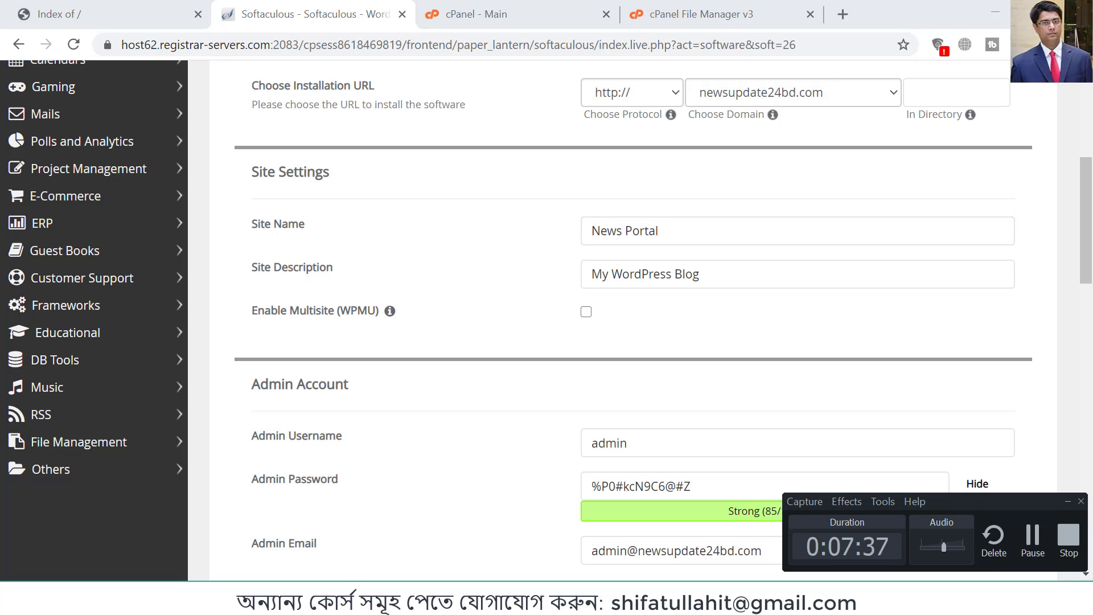
key("alt+Tab")
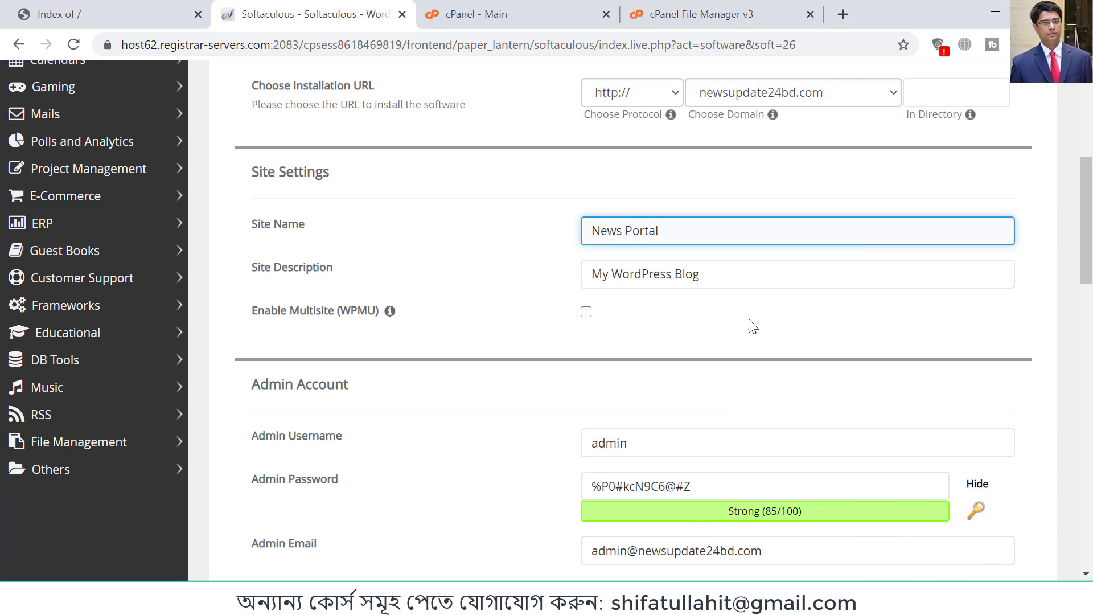
- Mask the admin password field and replace the password with a new strong one
scroll(705, 333, "down", 5)
left_click(943, 223)
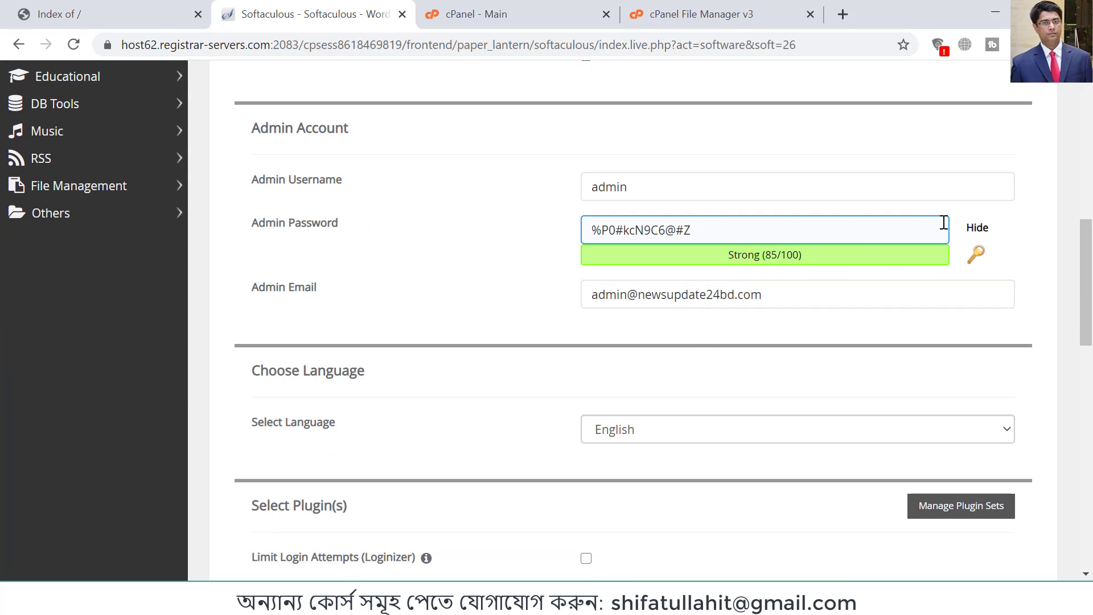
left_click(976, 227)
left_click_drag(720, 234, 529, 242)
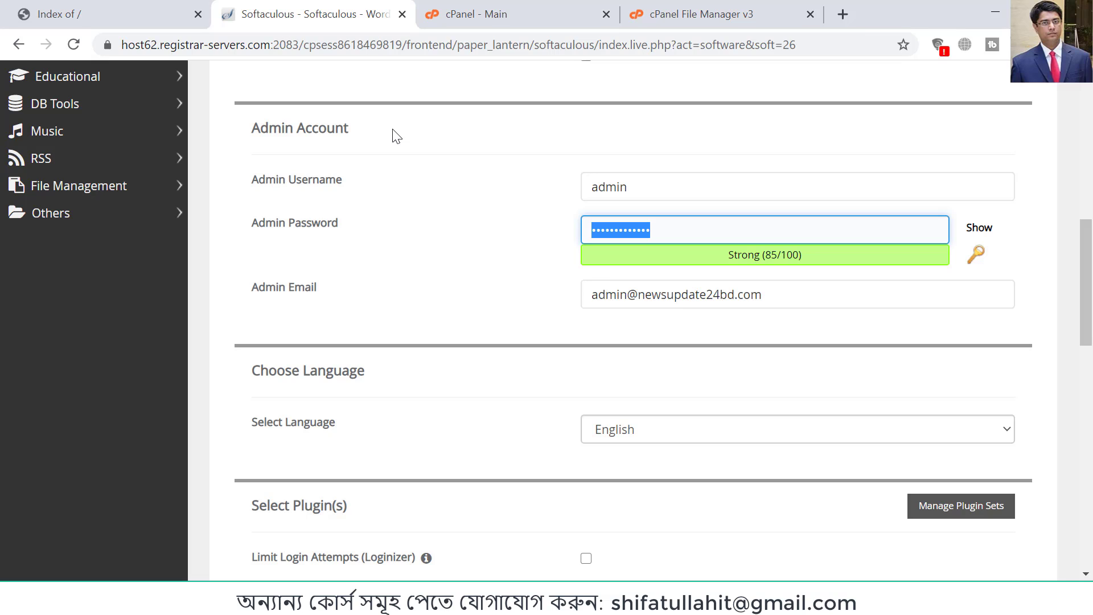
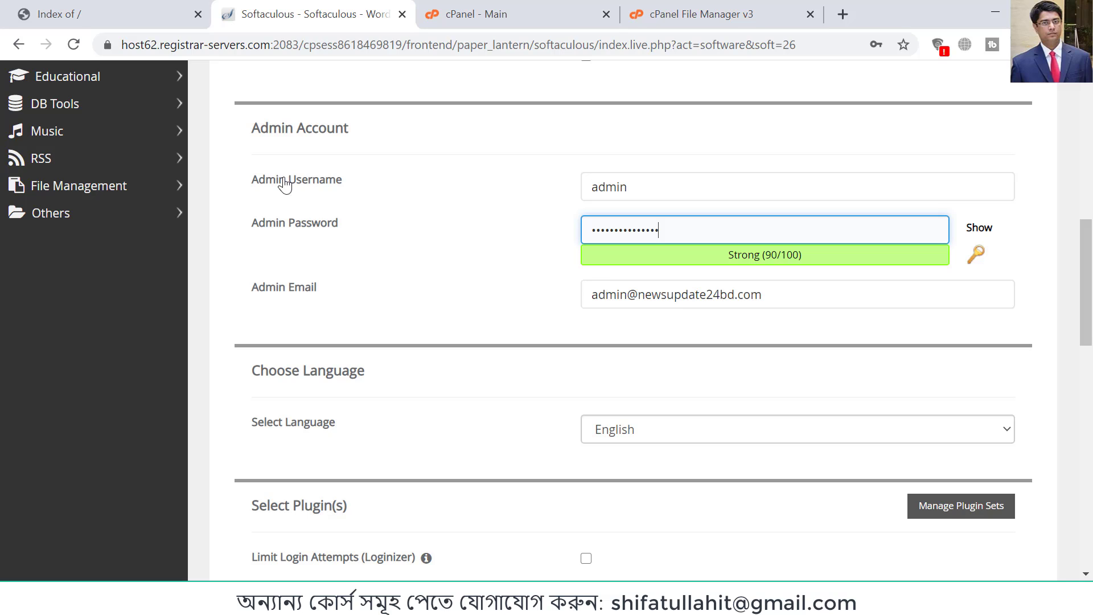
left_click(478, 305)
- Replace the default admin e-mail with the user's own address from autofill
left_click(752, 298)
left_click_drag(784, 296, 533, 313)
type("shifa")
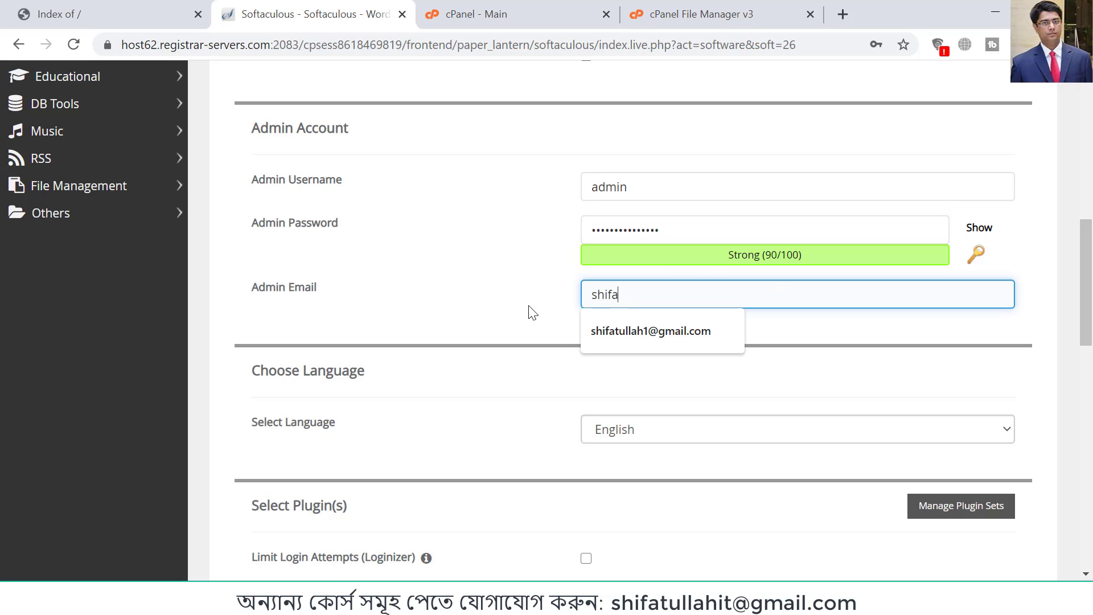
type("t")
left_click(626, 334)
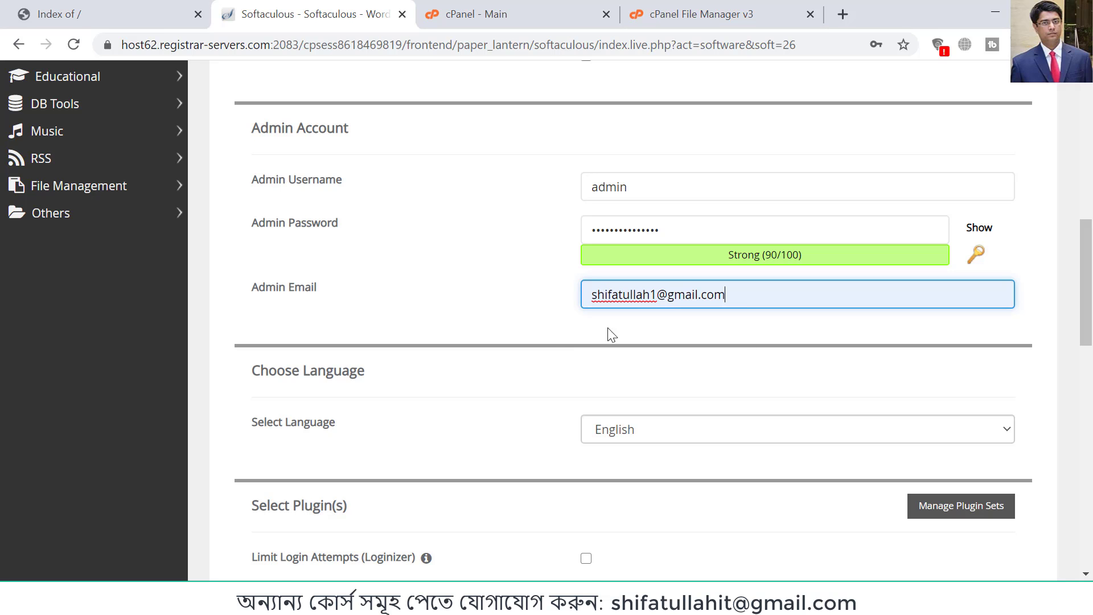
scroll(546, 320, "down", 3)
scroll(546, 327, "down", 12)
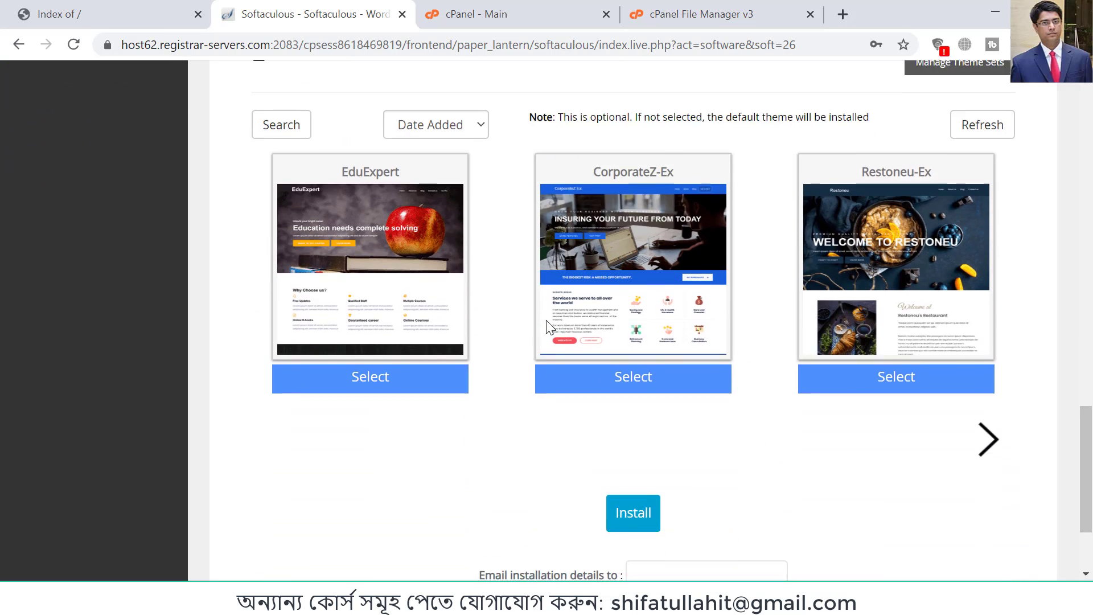
left_click(629, 371)
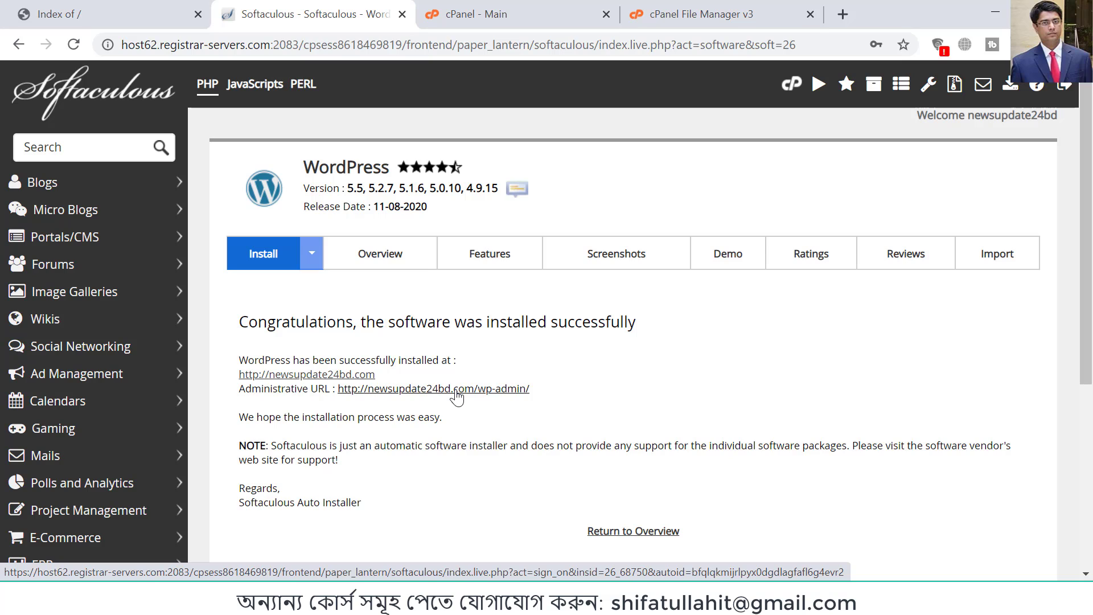
left_click(322, 377)
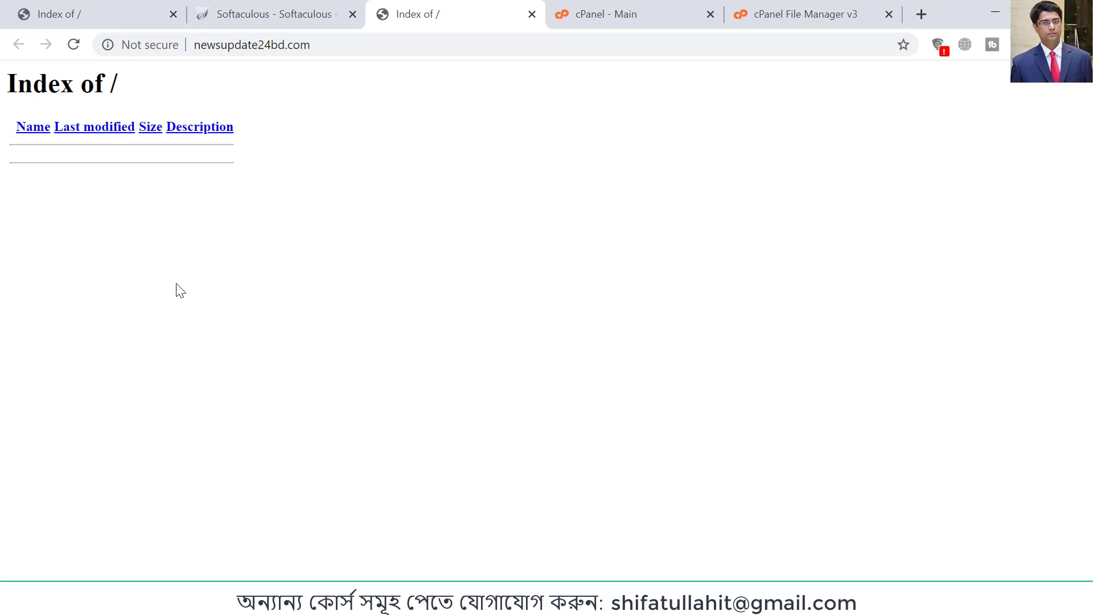
- Load newsupdate24bd.com/wp-admin in the site's tab to reach the WordPress login page
left_click(302, 17)
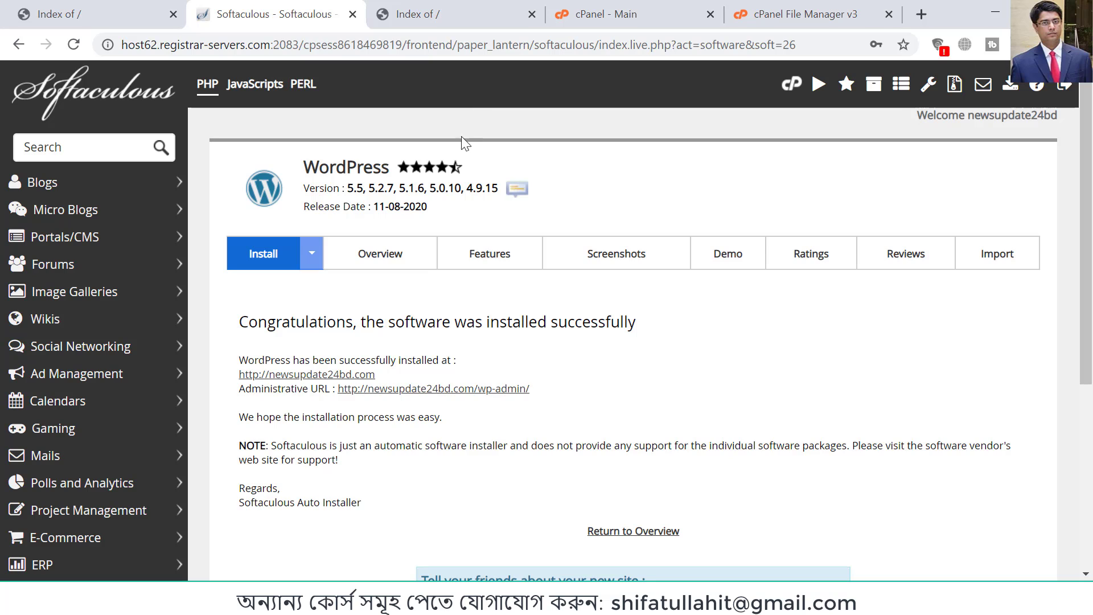
left_click(411, 13)
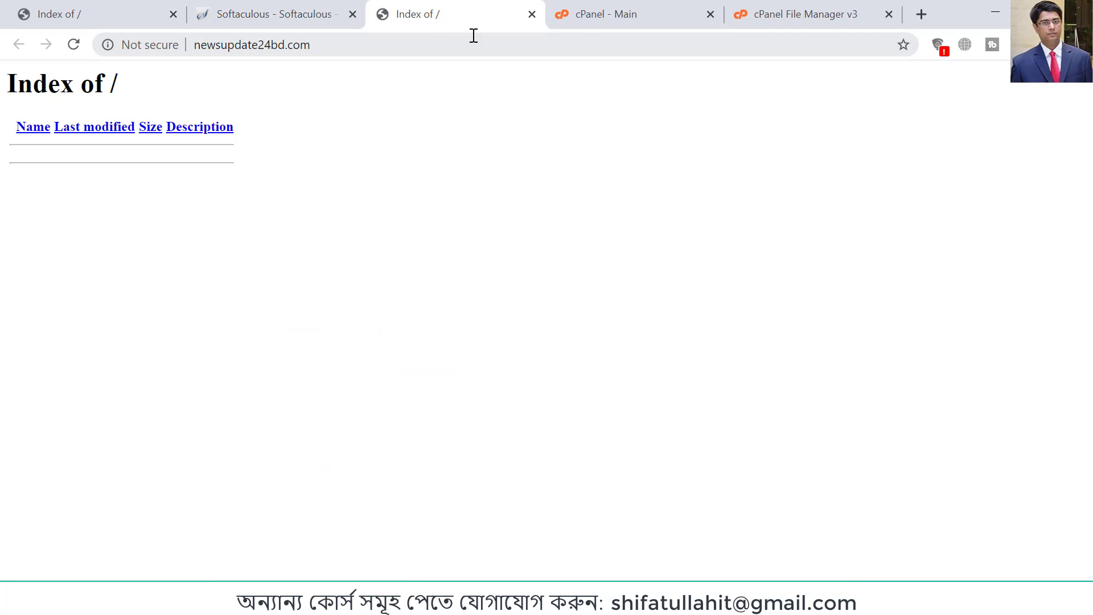
left_click(346, 45)
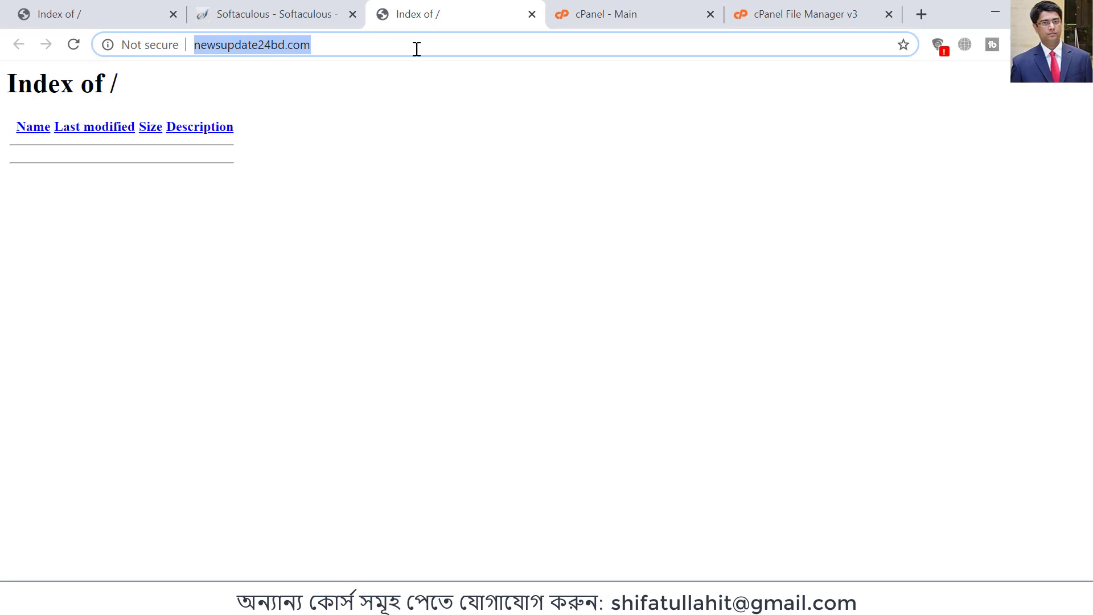
left_click(418, 46)
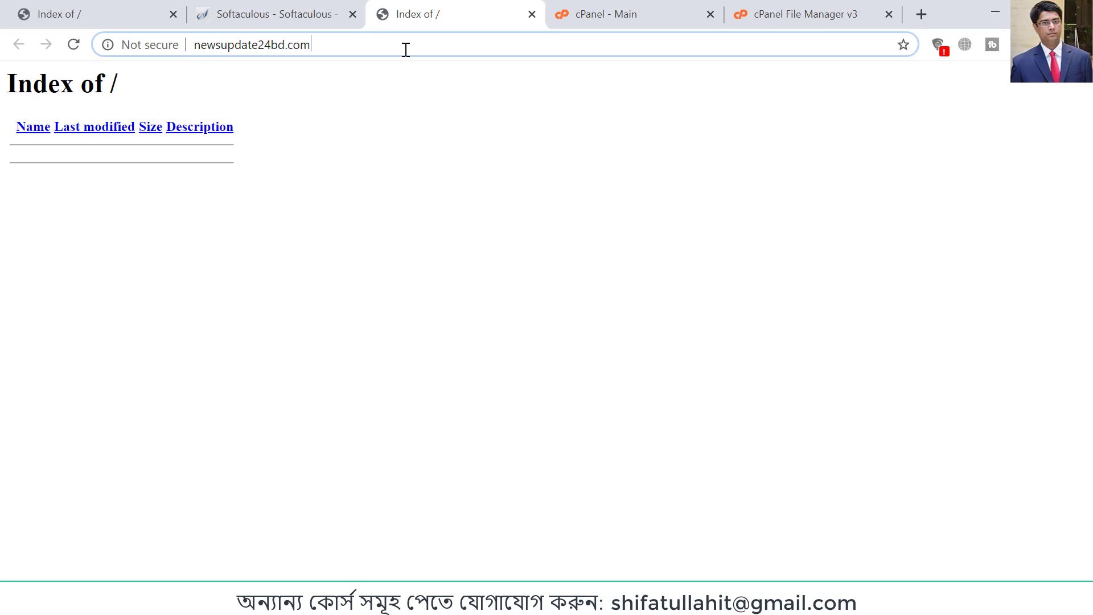
type("/w")
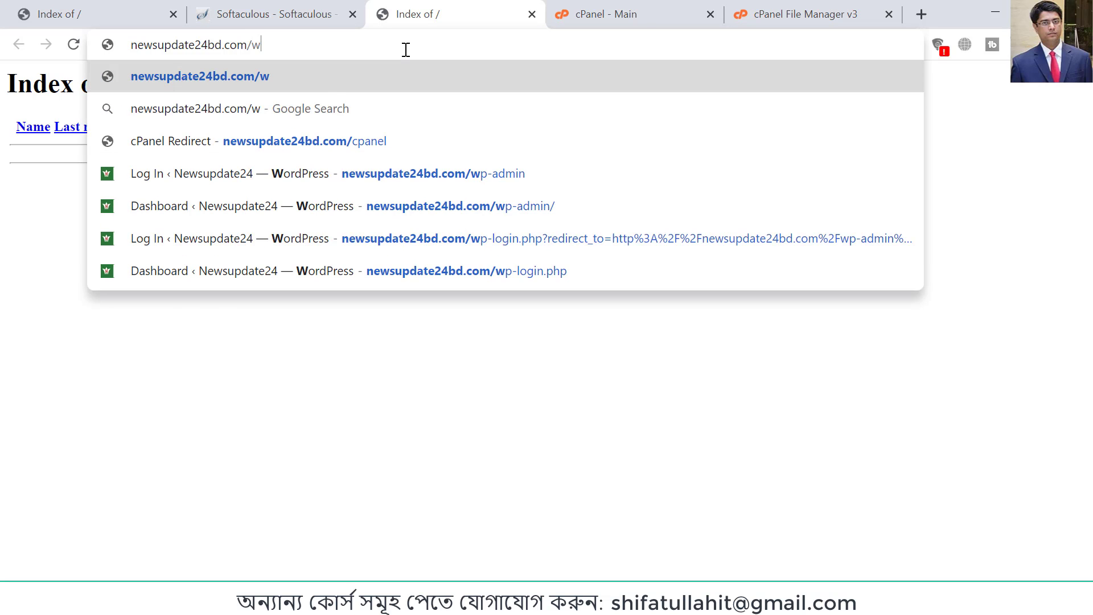
type("p-admin")
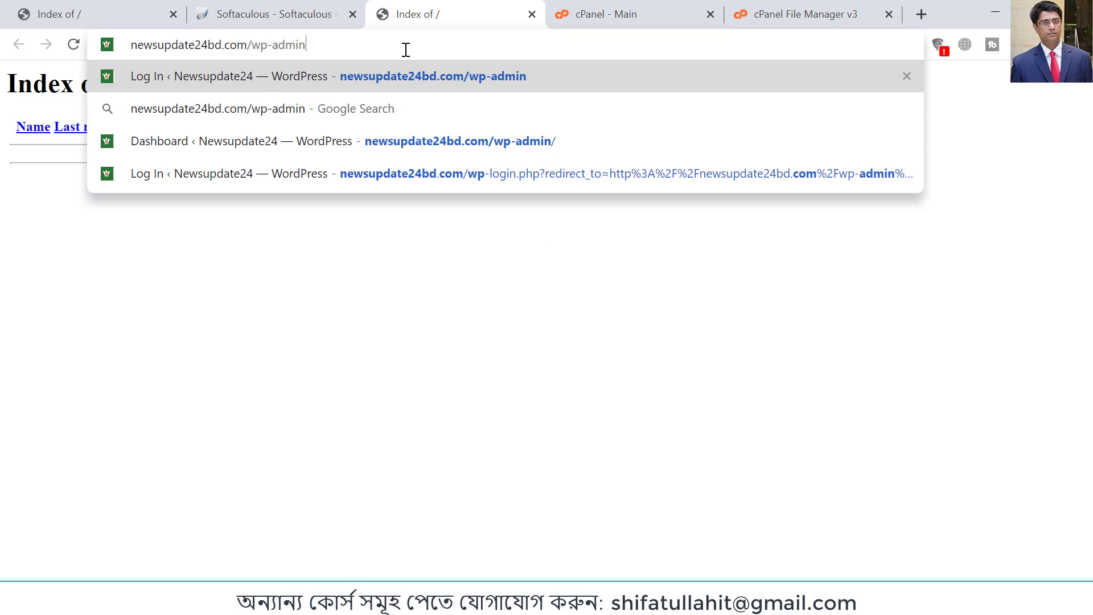
key("Return")
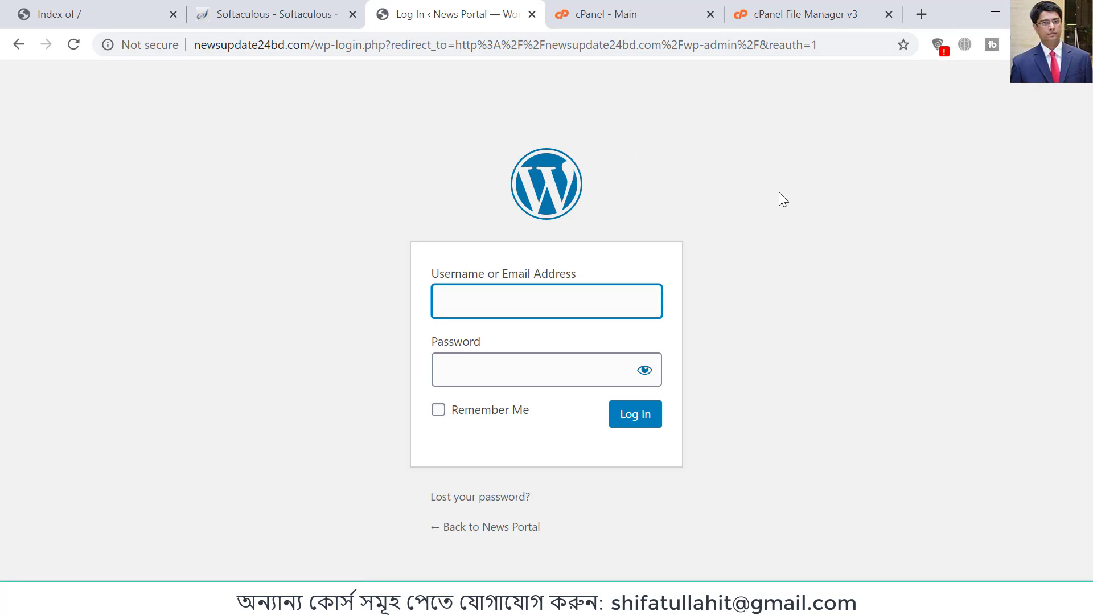
- Log in to WordPress as the admin user with the account password
type("admin")
key("Tab")
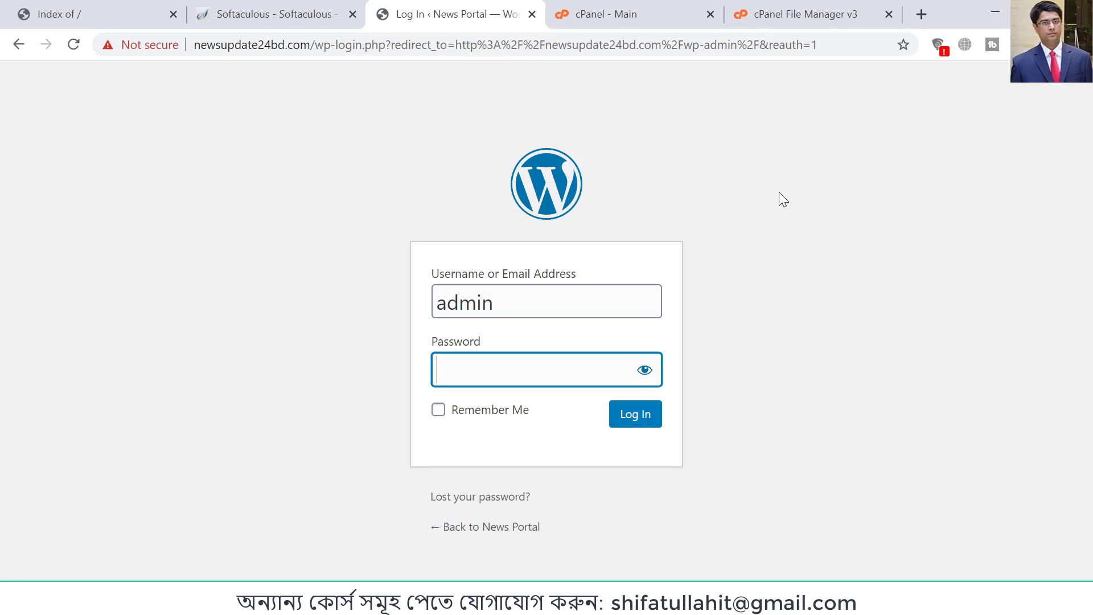
type("a")
key("BackSpace")
type("a")
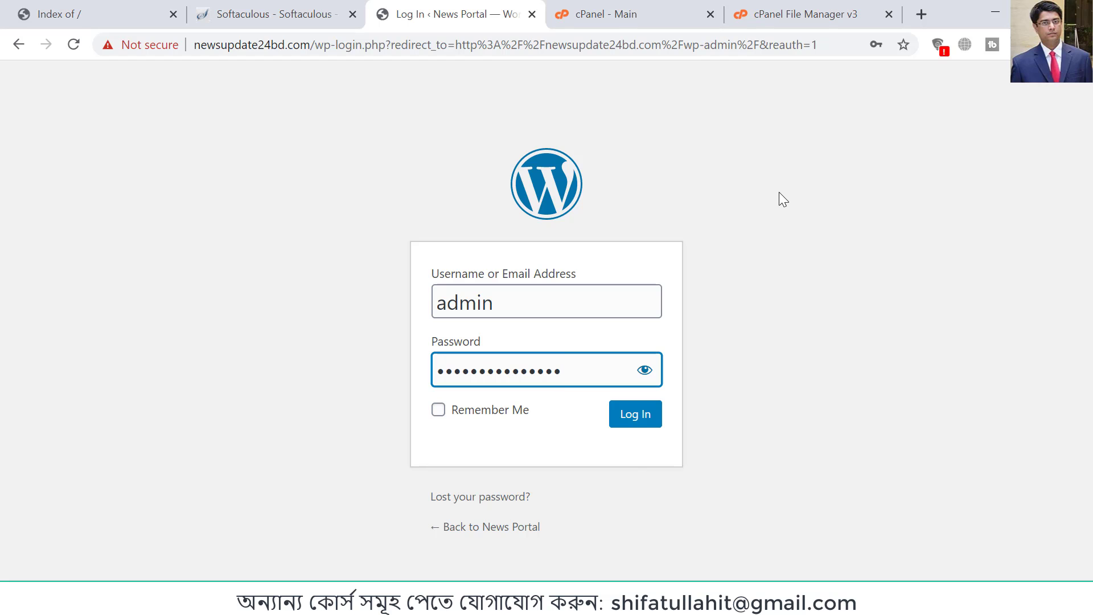
left_click(630, 418)
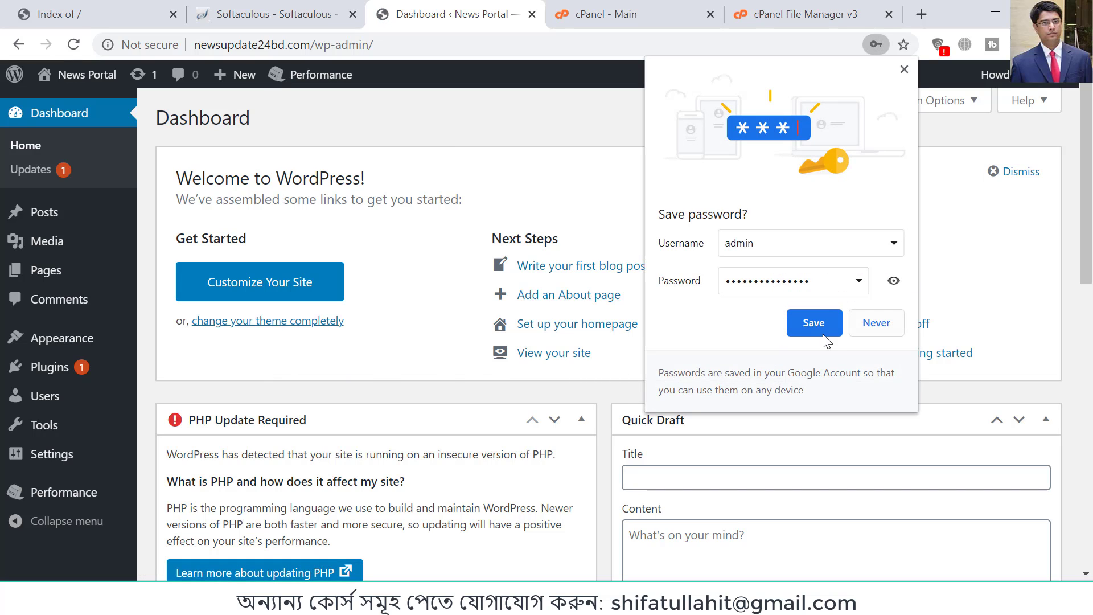
- Decline Chrome's password save and dismiss the Welcome to WordPress panel
left_click(882, 324)
scroll(388, 300, "down", 12)
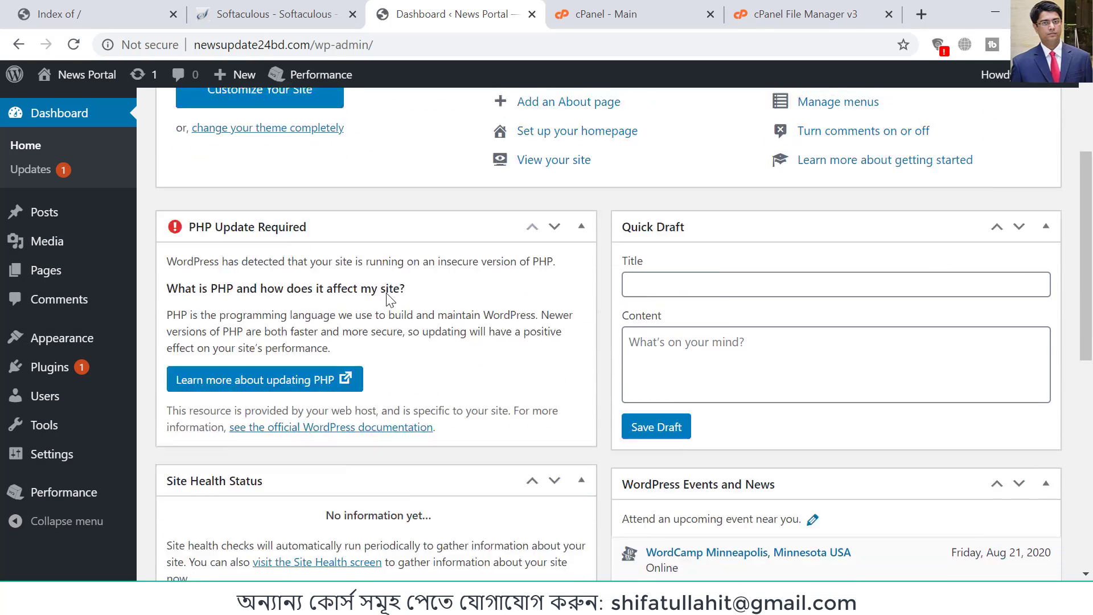
scroll(387, 300, "up", 8)
scroll(387, 300, "up", 4)
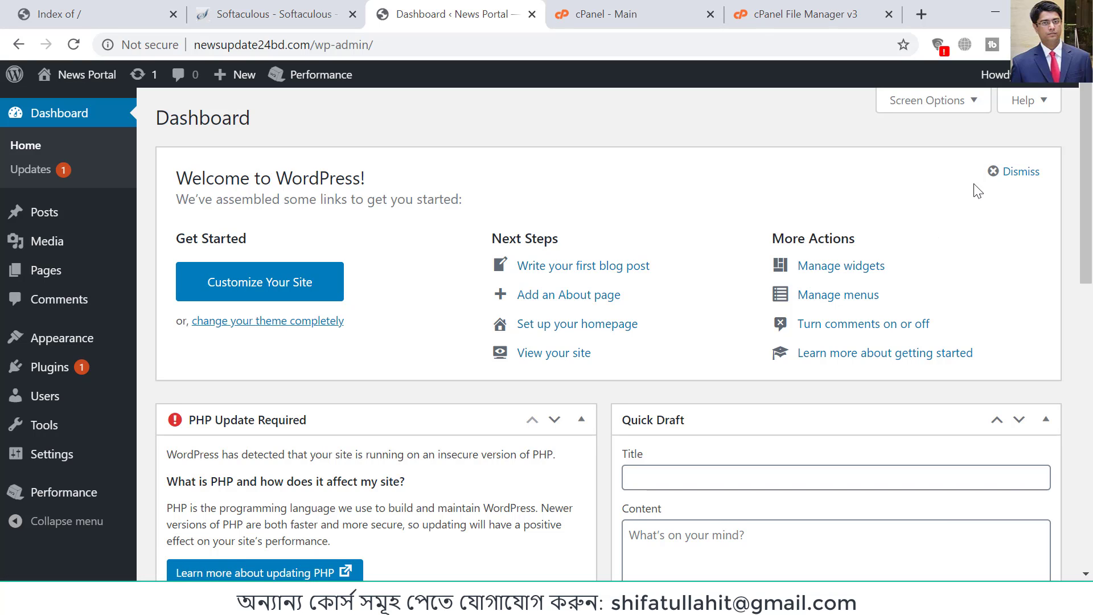
left_click(1015, 176)
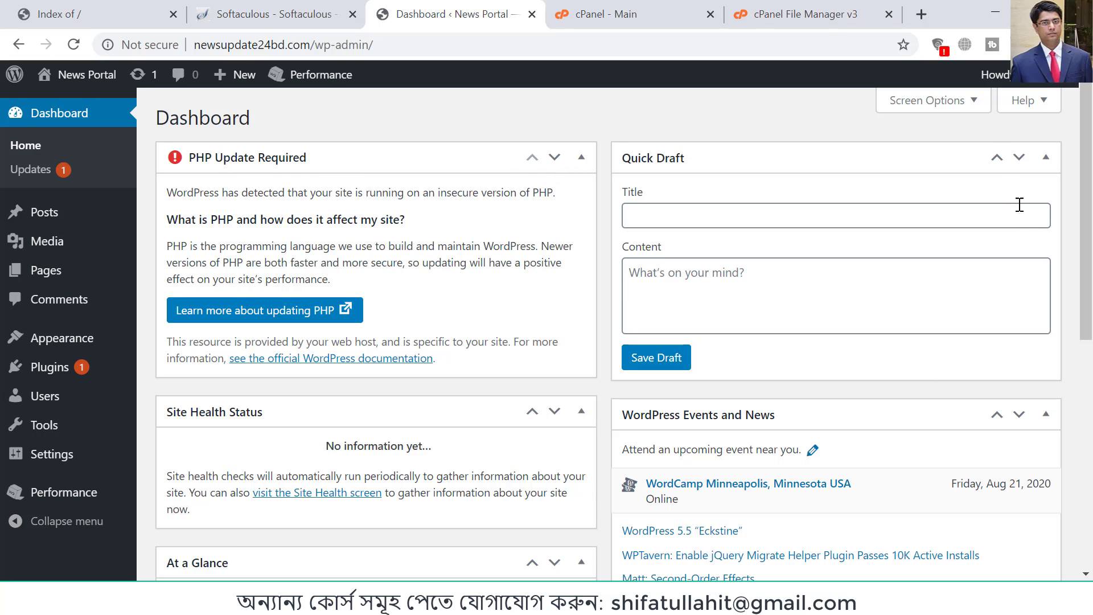
- Hide PHP Update Required, Site Health Status, At a Glance, Activity, Quick Draft and Events boxes
left_click(951, 115)
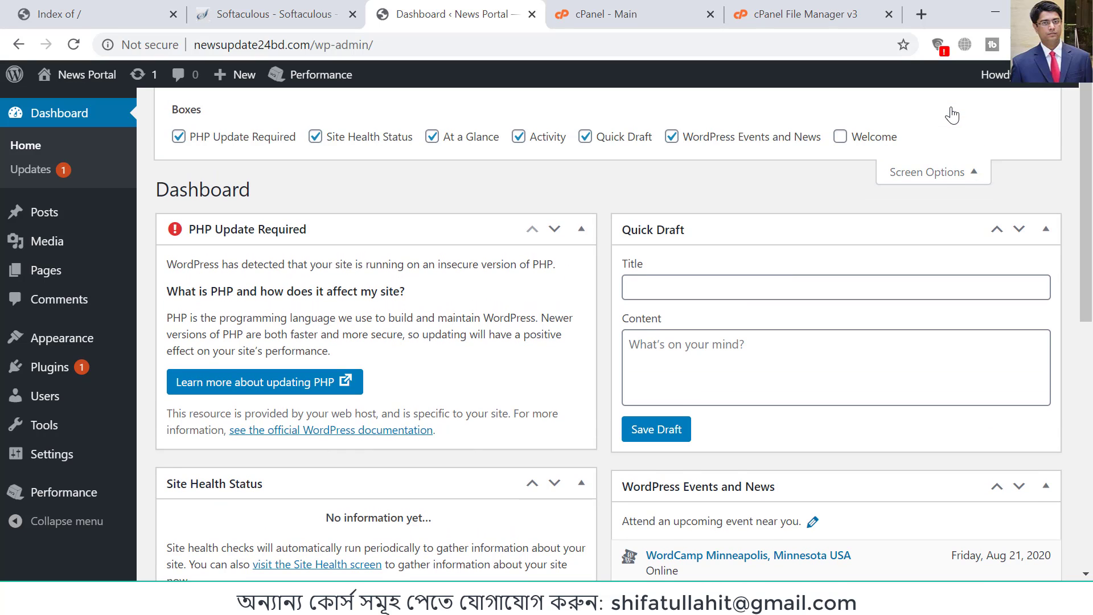
left_click(225, 139)
left_click(354, 140)
left_click(453, 142)
left_click(518, 138)
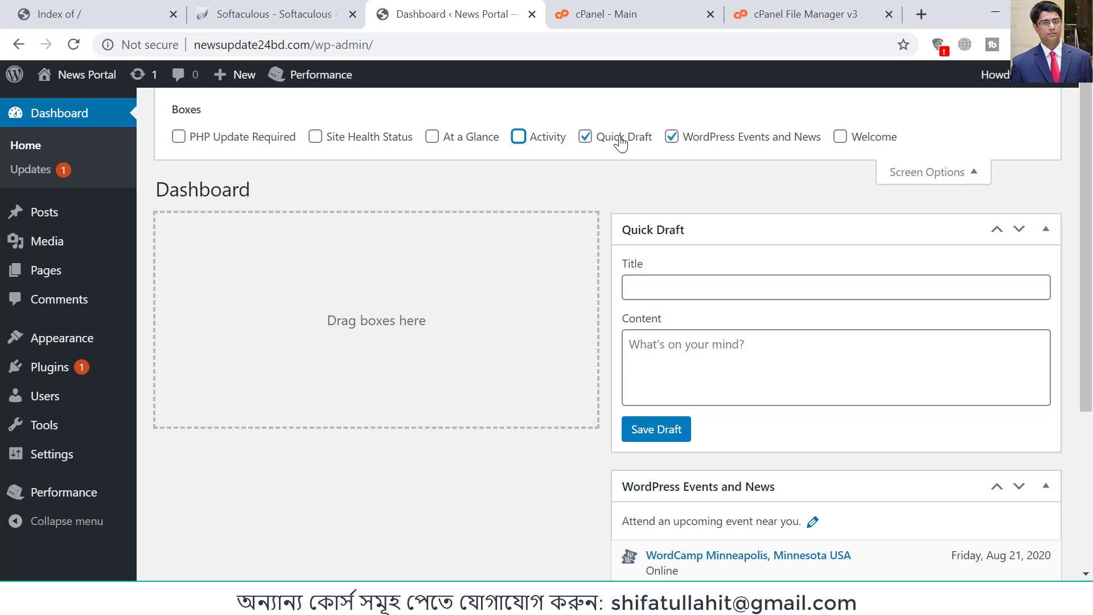
left_click(621, 138)
left_click(693, 141)
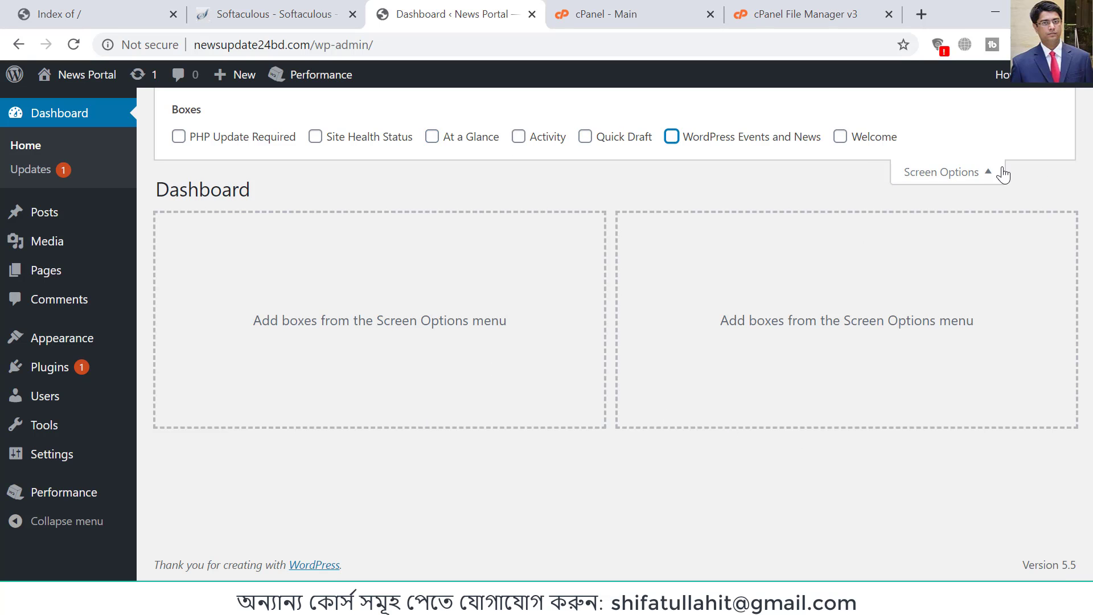
left_click(966, 175)
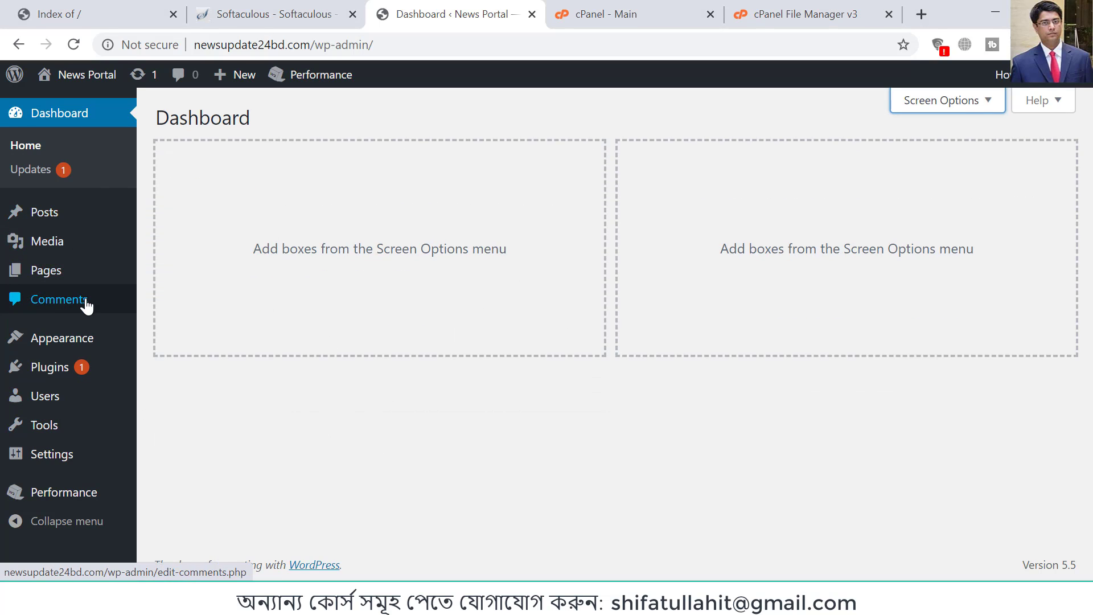
- Move the Sample Page and Privacy Policy pages to Trash
left_click(53, 375)
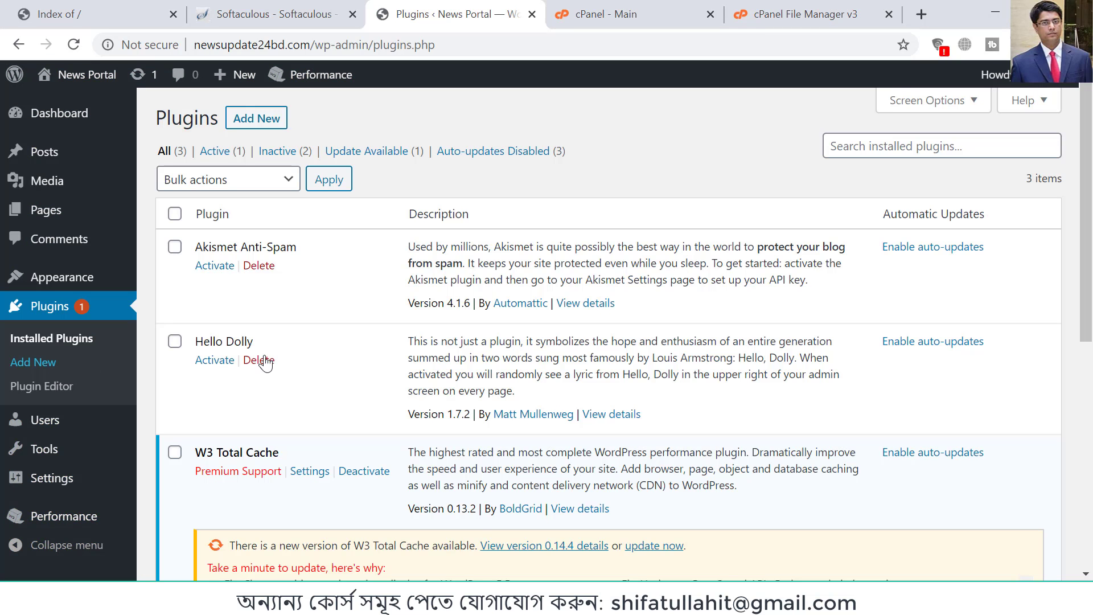
scroll(411, 351, "down", 6)
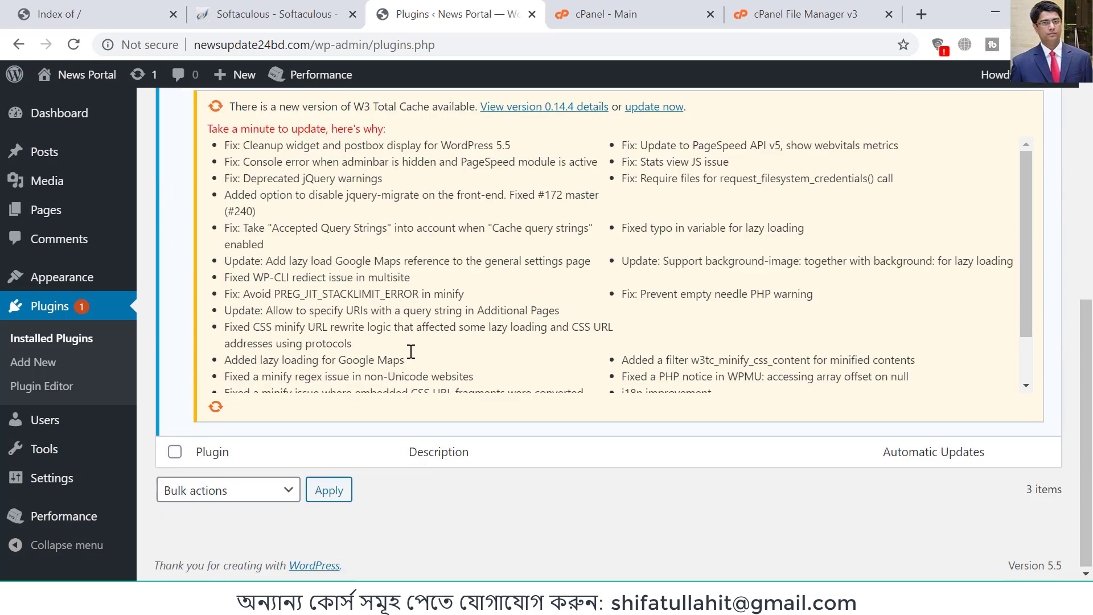
scroll(412, 351, "up", 5)
scroll(412, 351, "up", 1)
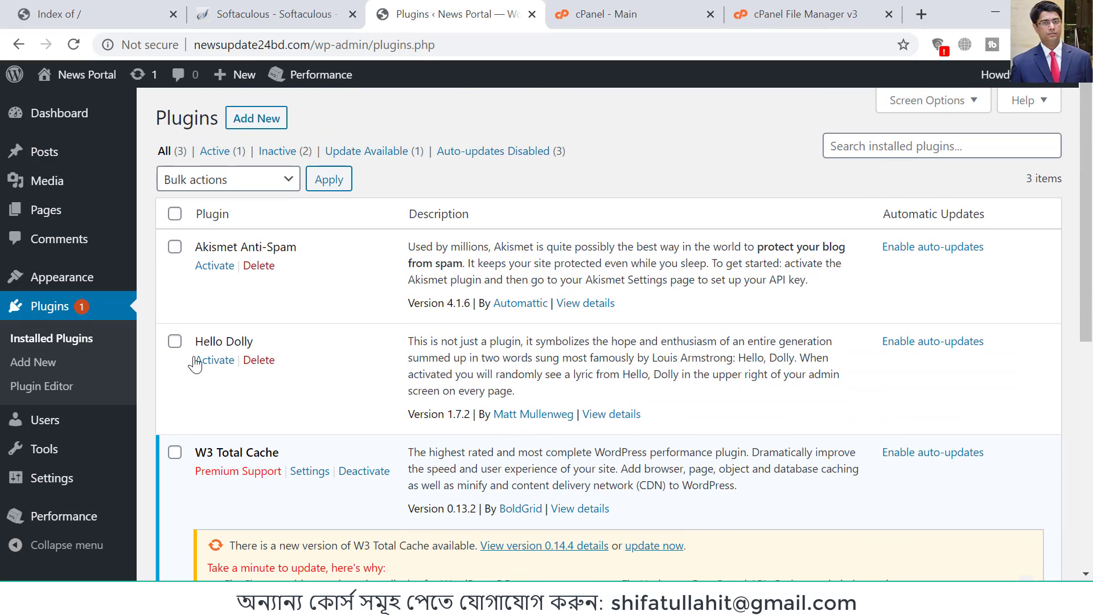
left_click(68, 215)
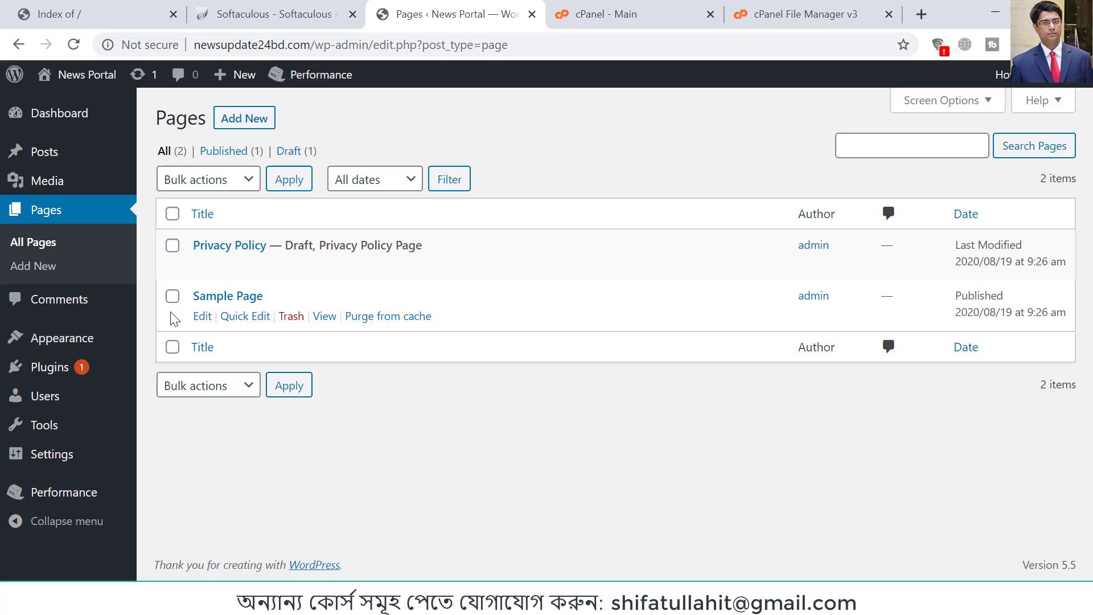
left_click(172, 296)
left_click(173, 245)
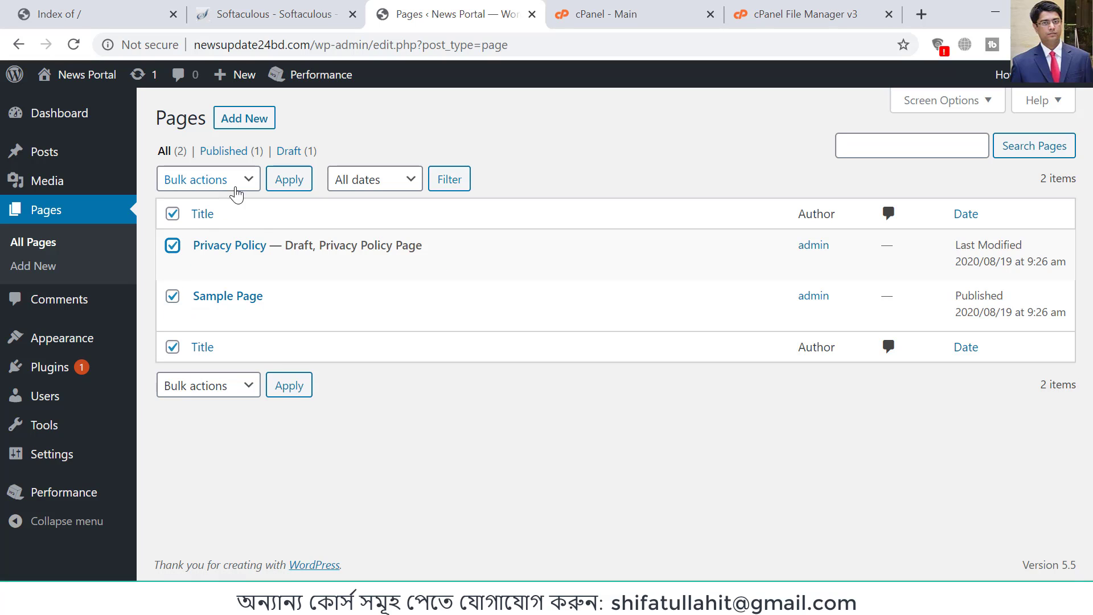
left_click(233, 185)
left_click(216, 234)
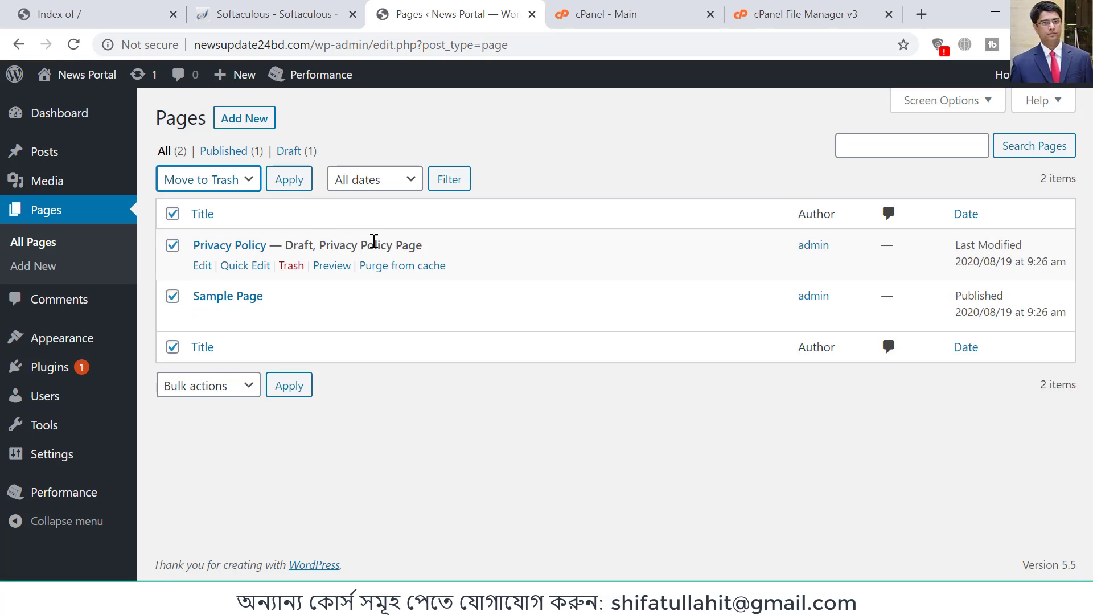
left_click(289, 181)
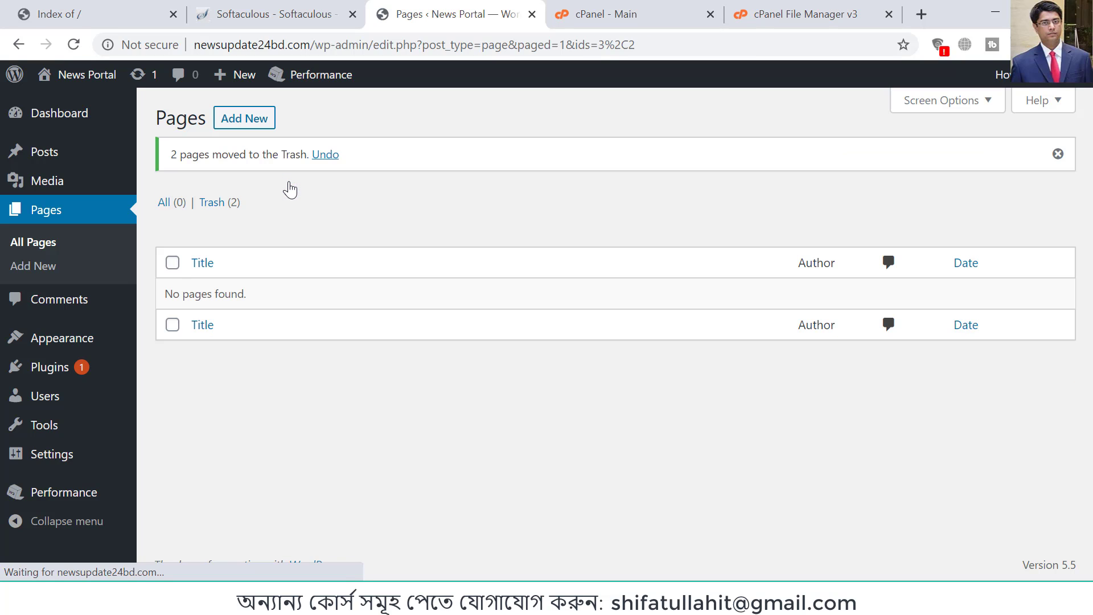
- Move the Hello world! post to Trash
left_click(54, 166)
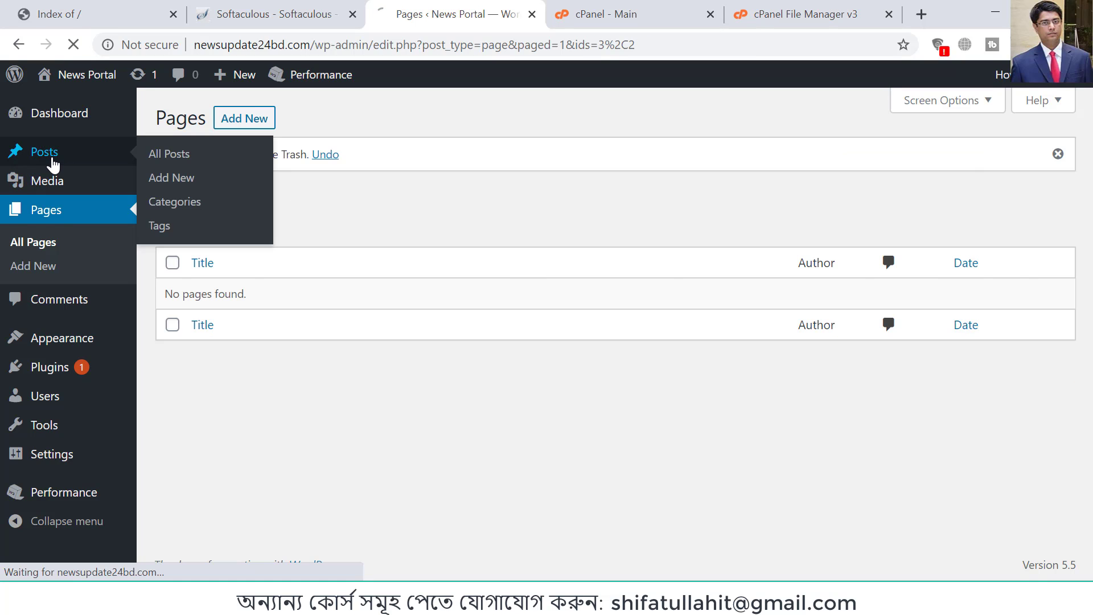
left_click(171, 245)
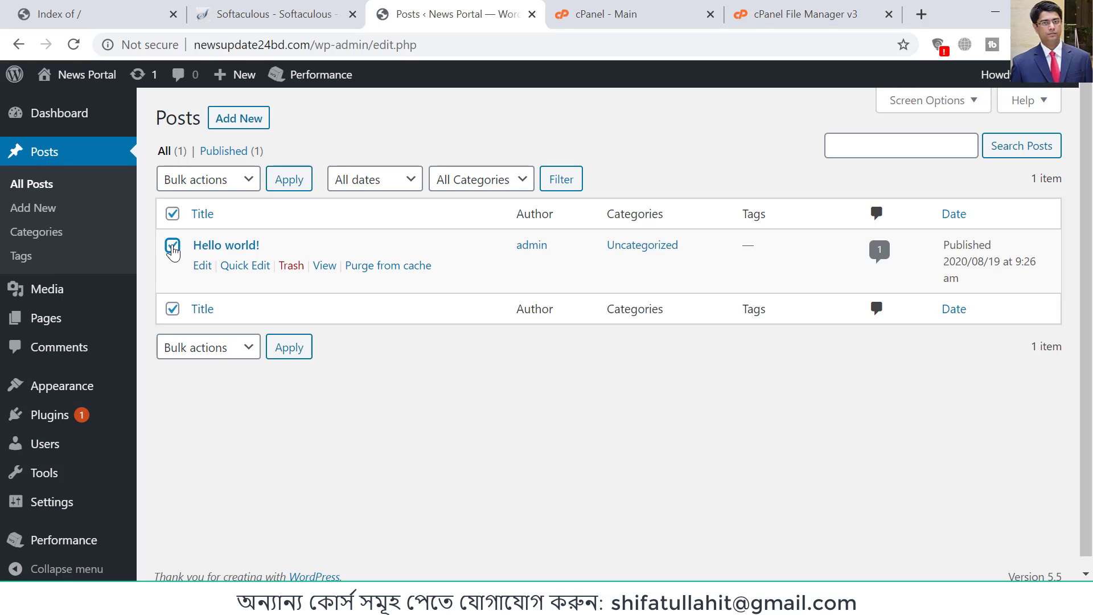
left_click(222, 180)
left_click(222, 233)
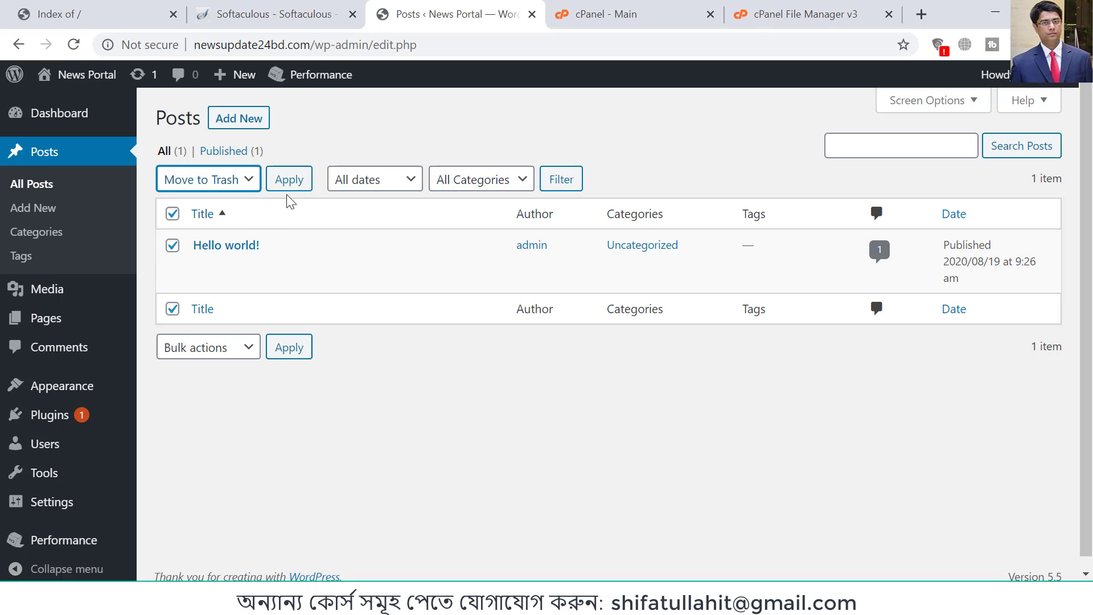
left_click(290, 181)
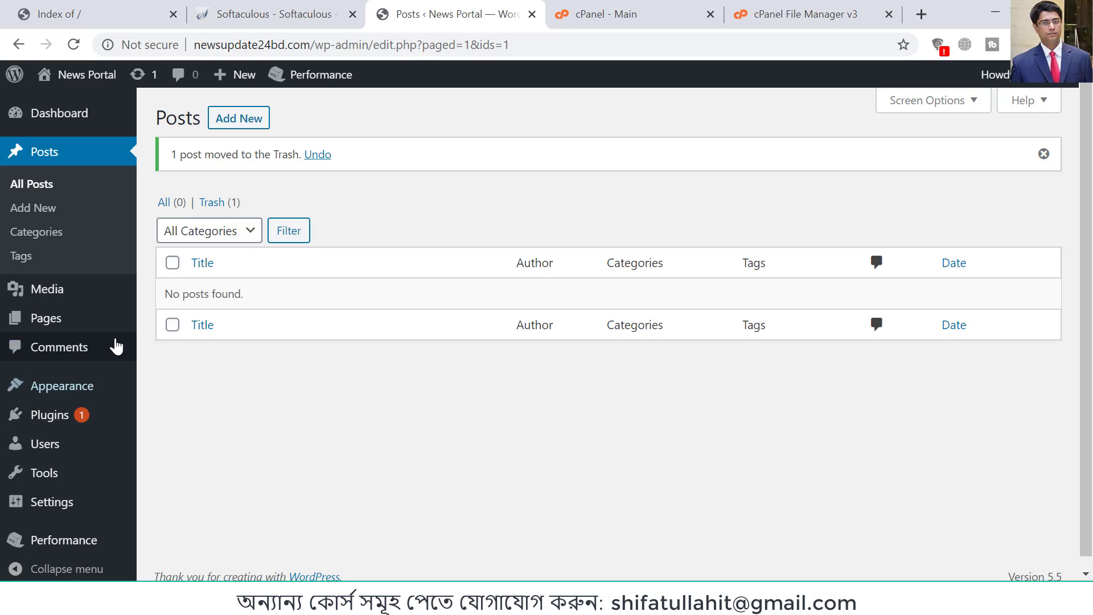
- Check the live site in a new tab, close it, and return to the Dashboard
mouse_move(95, 85)
right_click(68, 107)
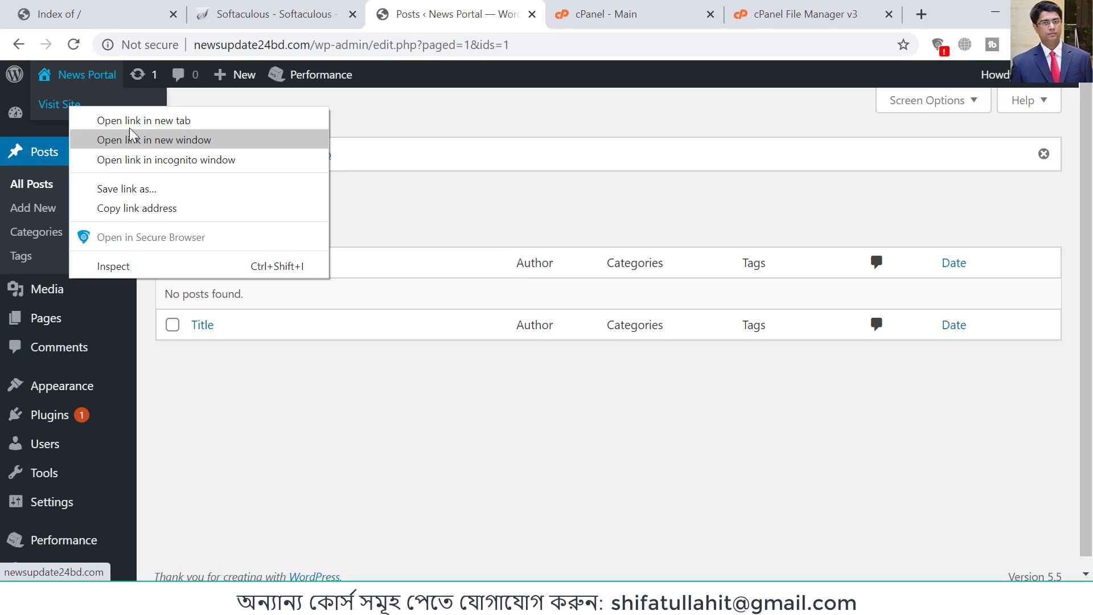
left_click(142, 119)
left_click(541, 25)
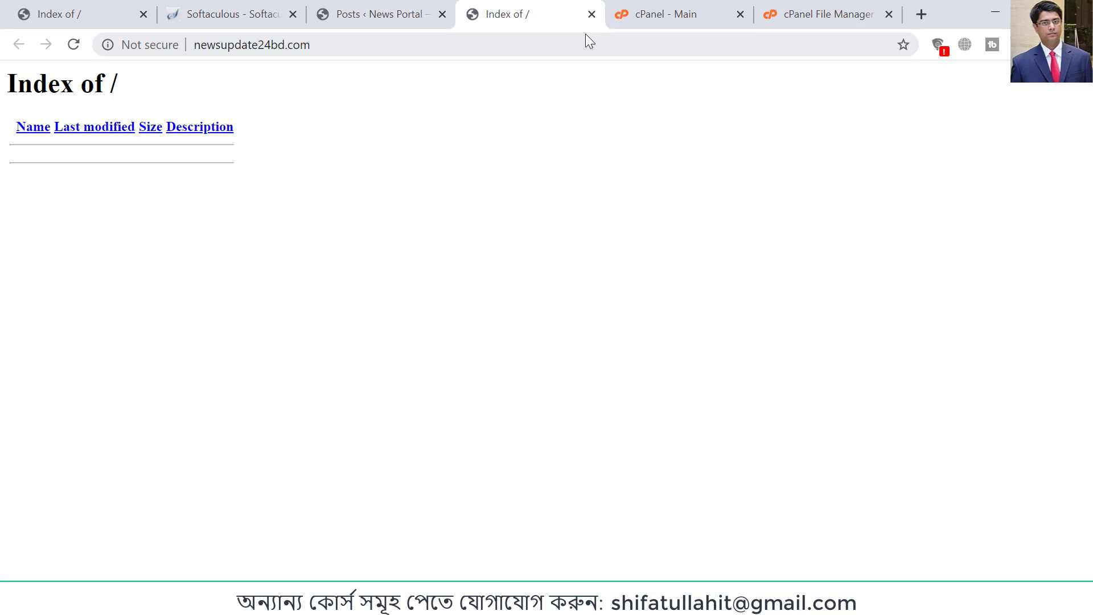
left_click(592, 15)
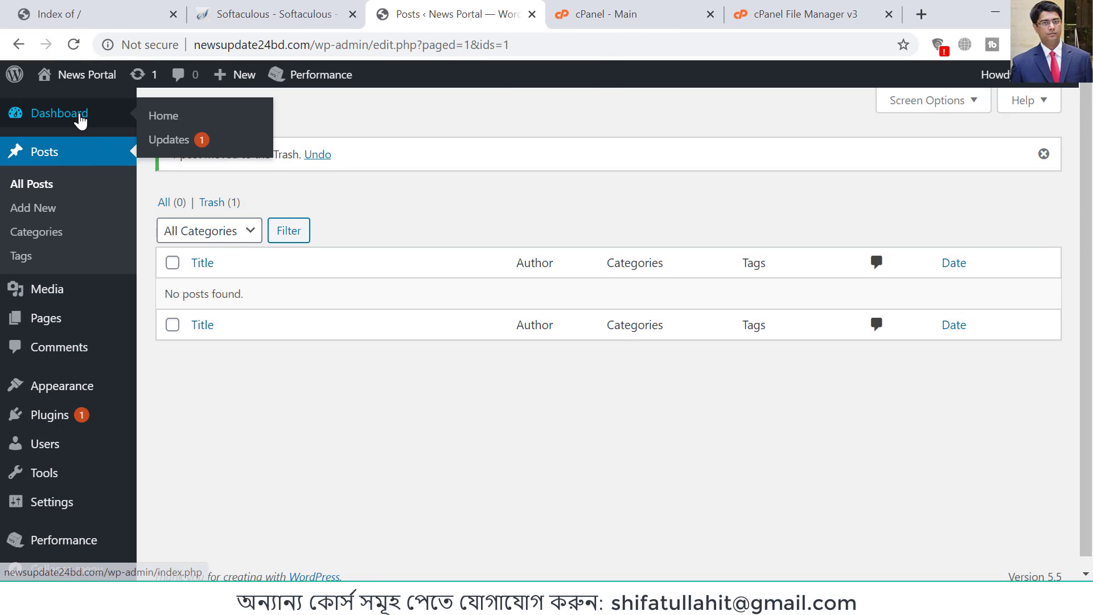
left_click(80, 116)
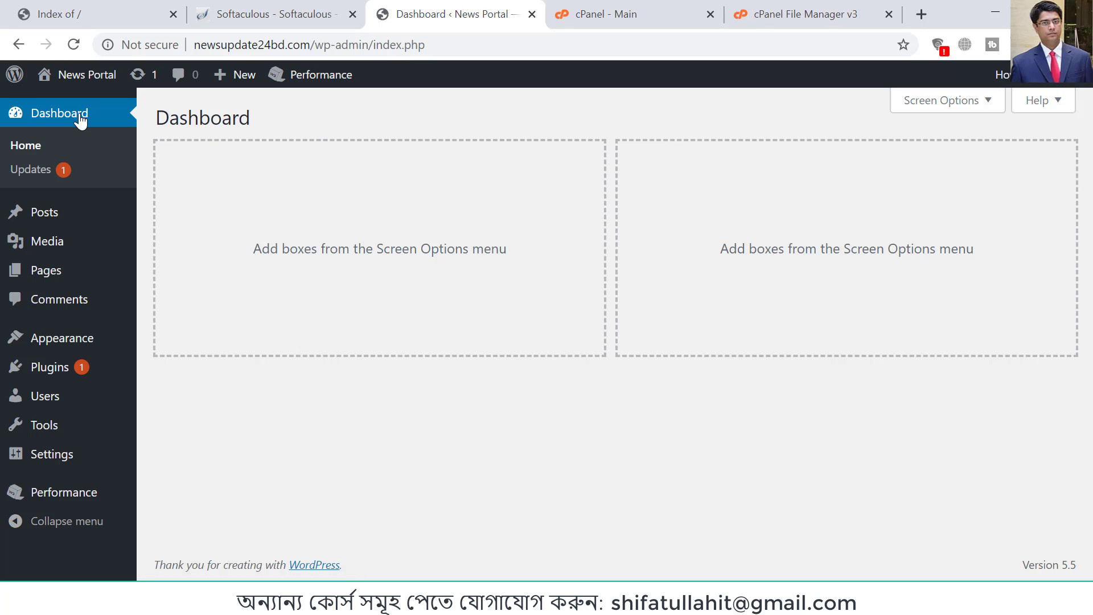
- Open Appearance > Themes > Add New and show the Upload Theme form
mouse_move(48, 348)
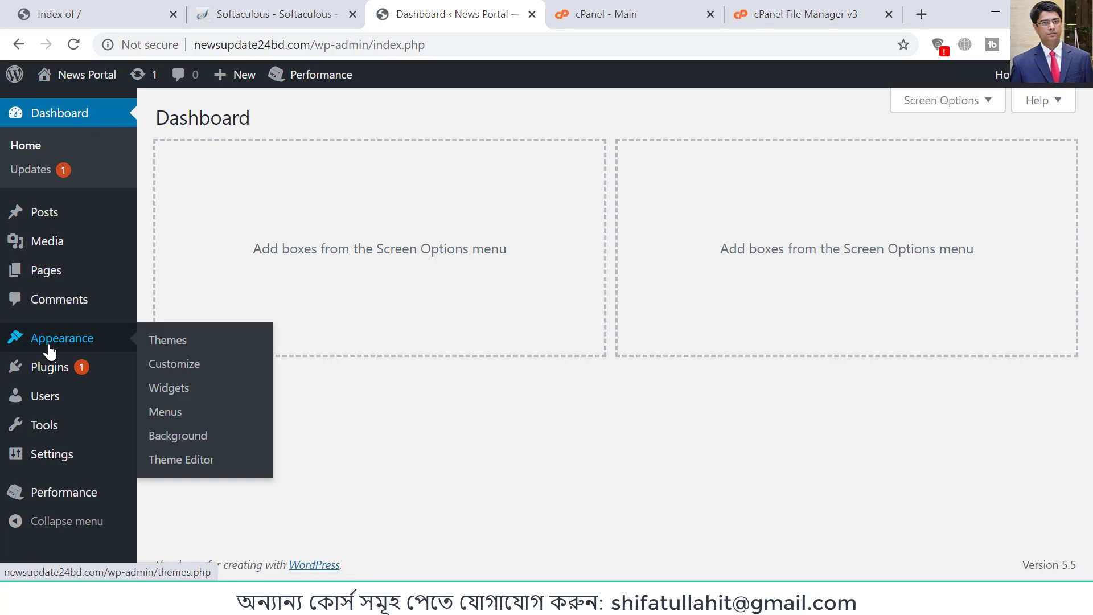
left_click(161, 340)
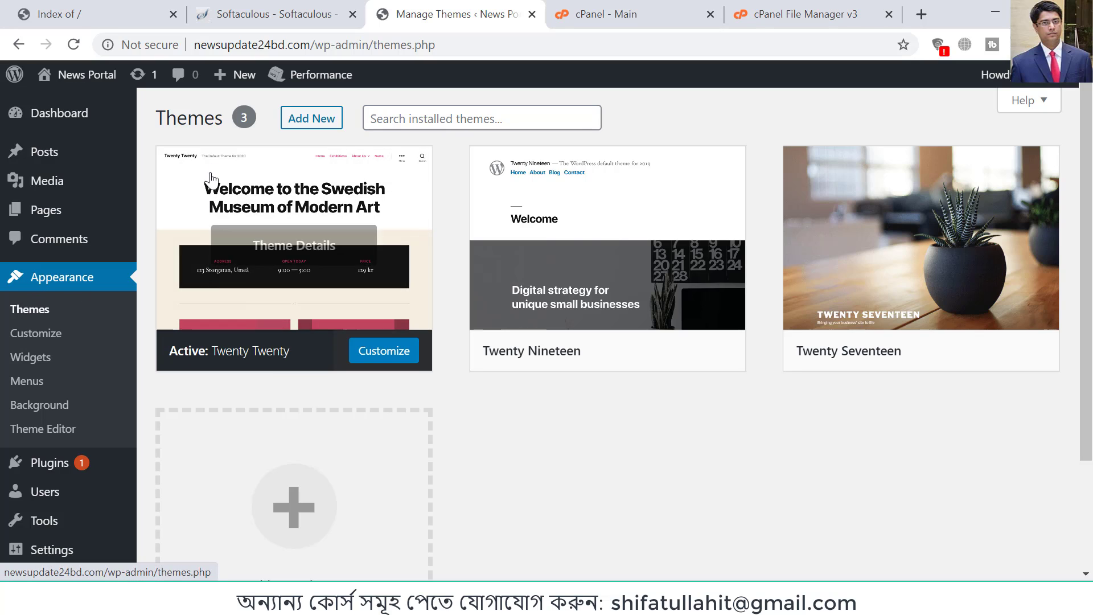
left_click(312, 122)
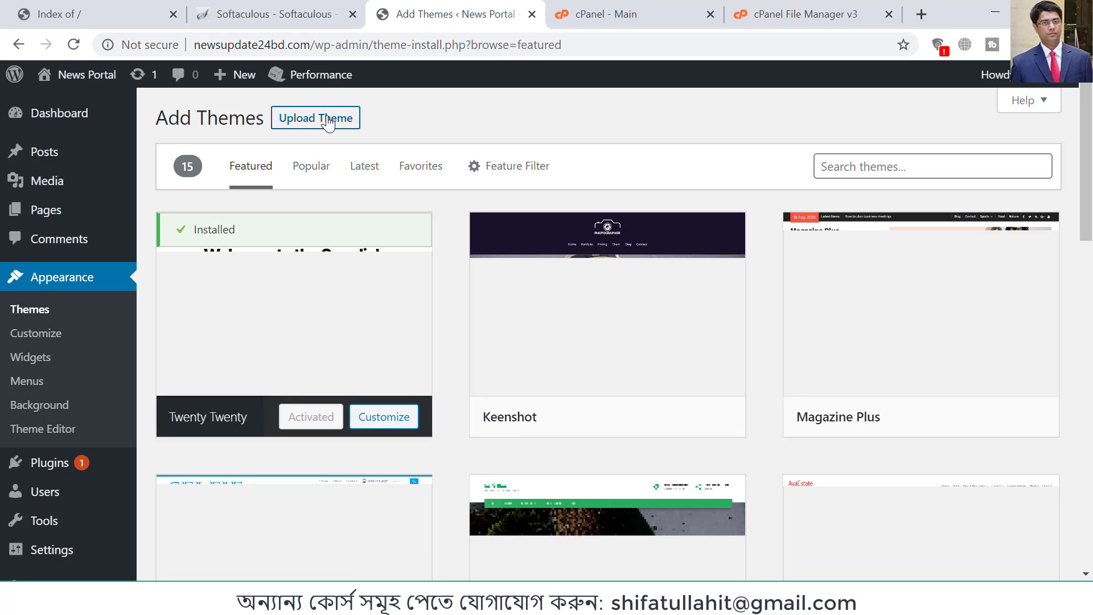
left_click(336, 122)
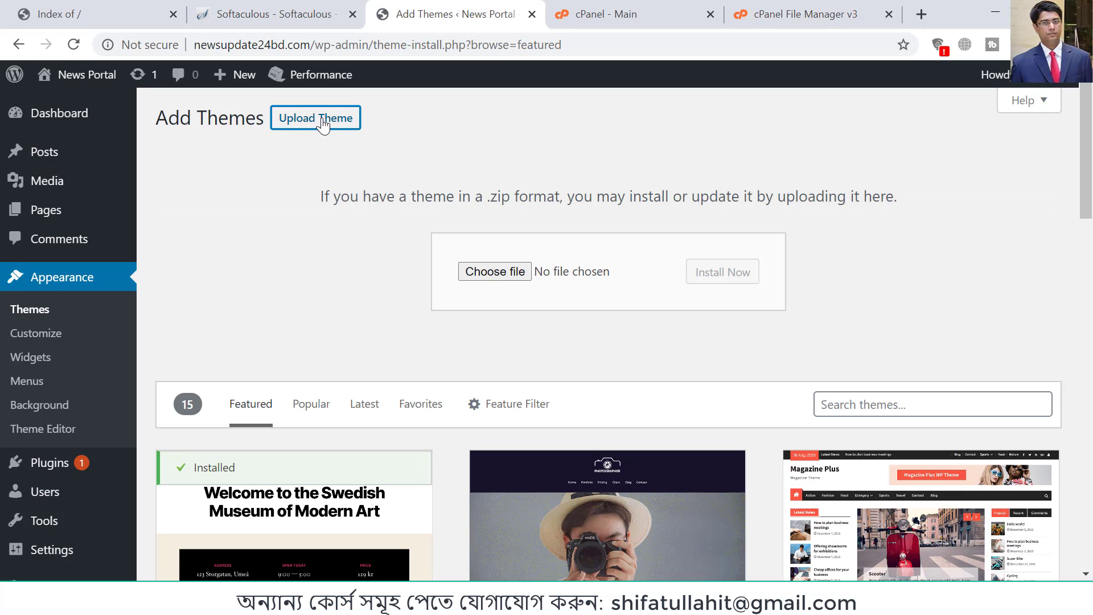
- Choose news-portal.1.2.3.zip from the Desktop as the theme file to upload
left_click(485, 272)
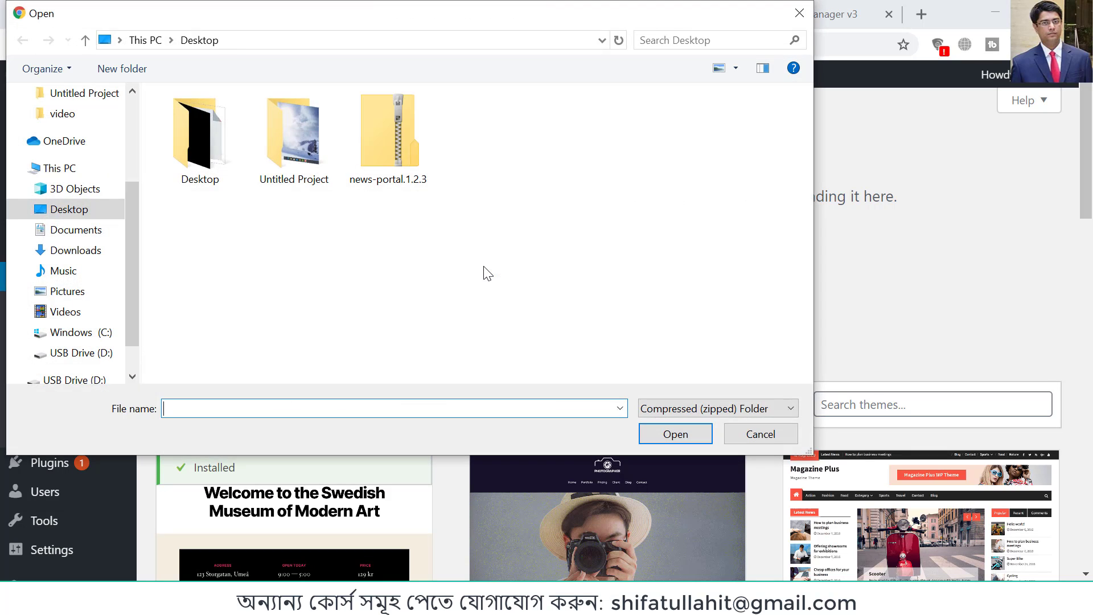
left_click(90, 209)
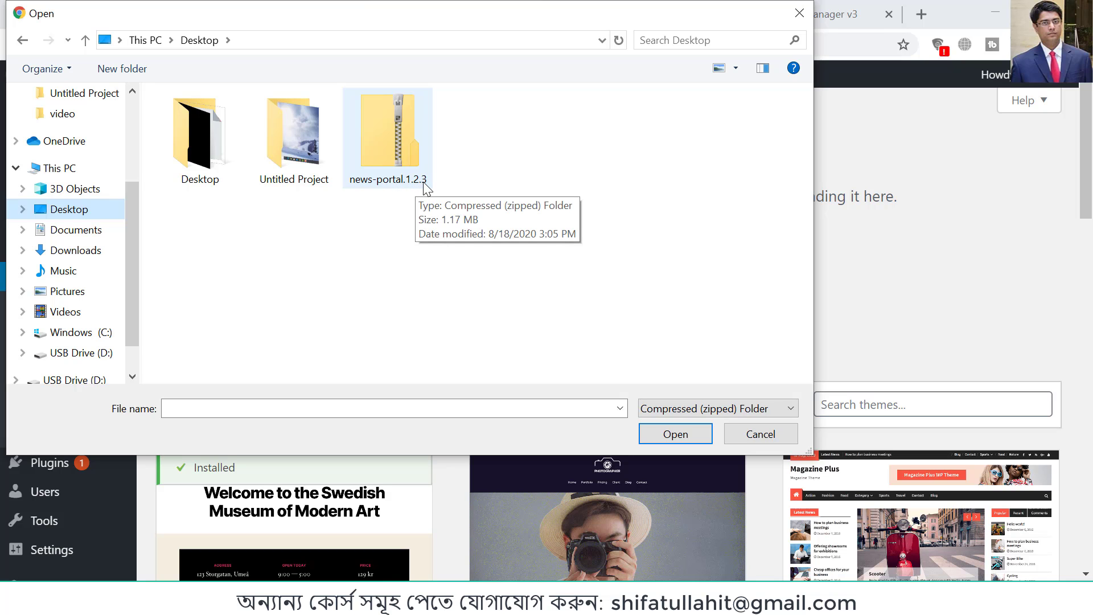
double_click(380, 152)
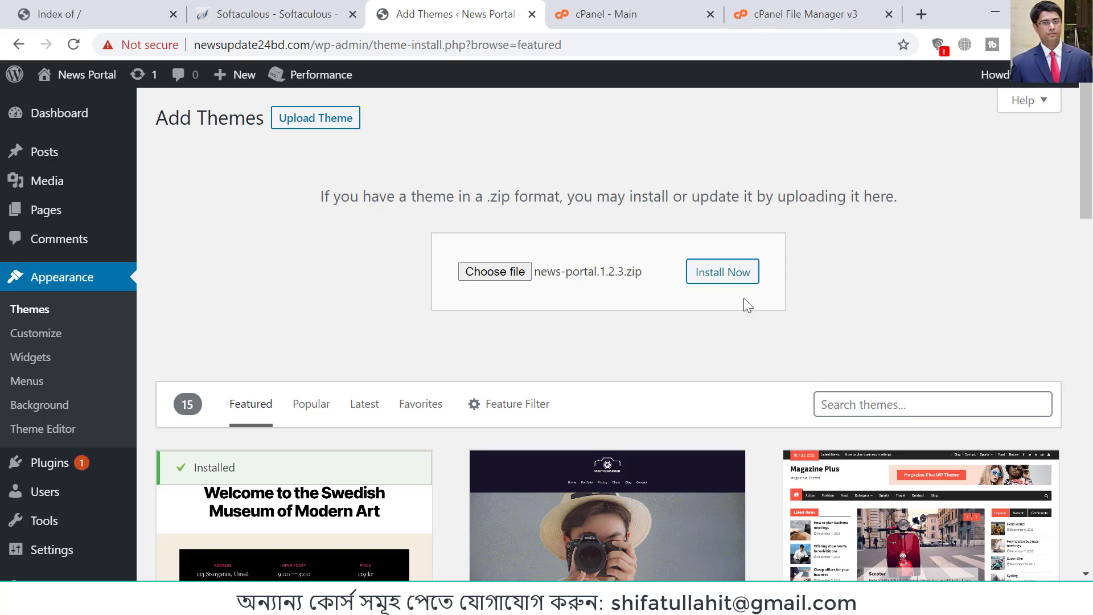
- Install the News Portal theme from news-portal.1.2.3.zip and activate it
left_click(723, 279)
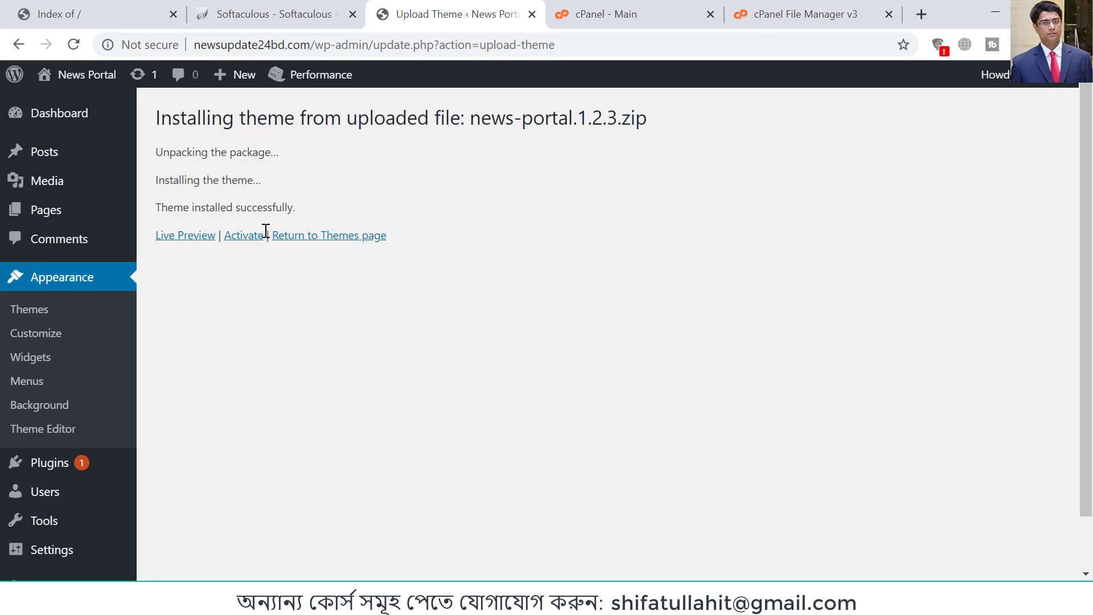
left_click(249, 239)
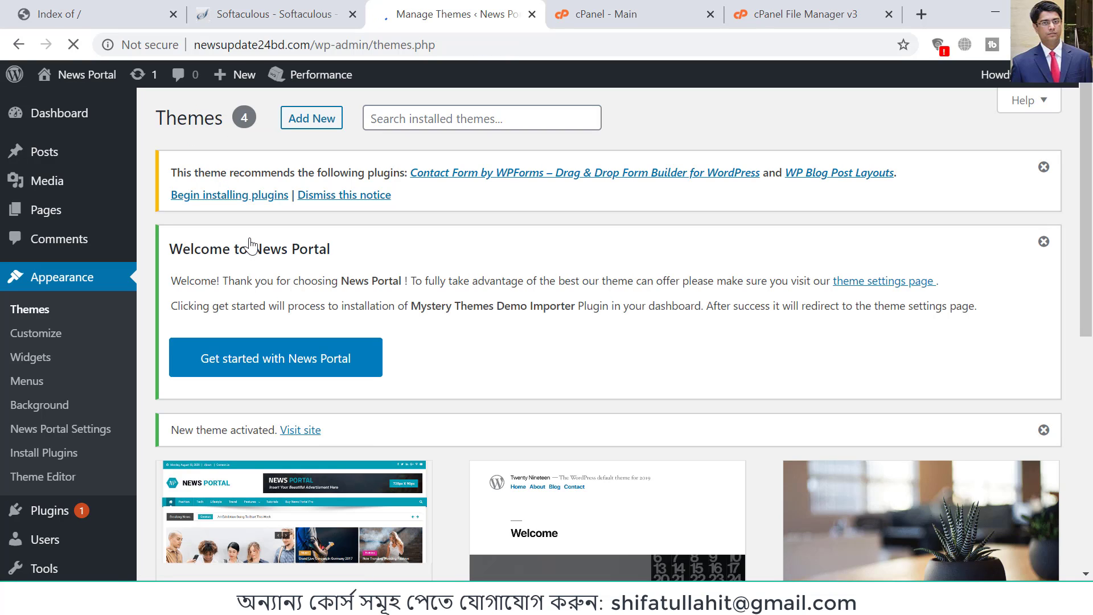
- Preview the live site in a new tab, then close it to return to Themes
scroll(574, 307, "down", 3)
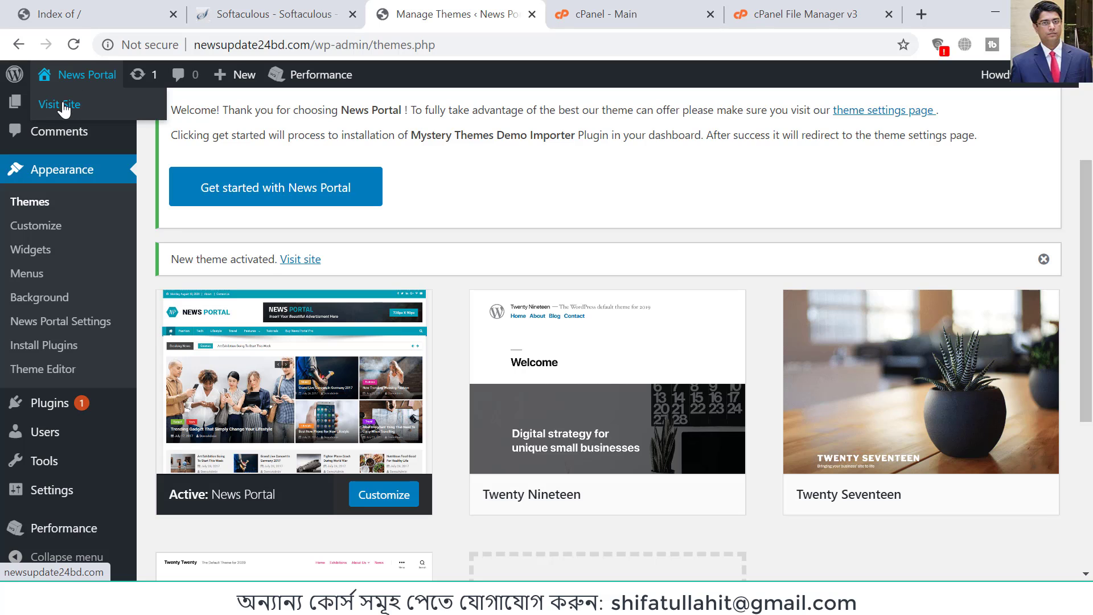
right_click(63, 103)
left_click(107, 116)
left_click(503, 17)
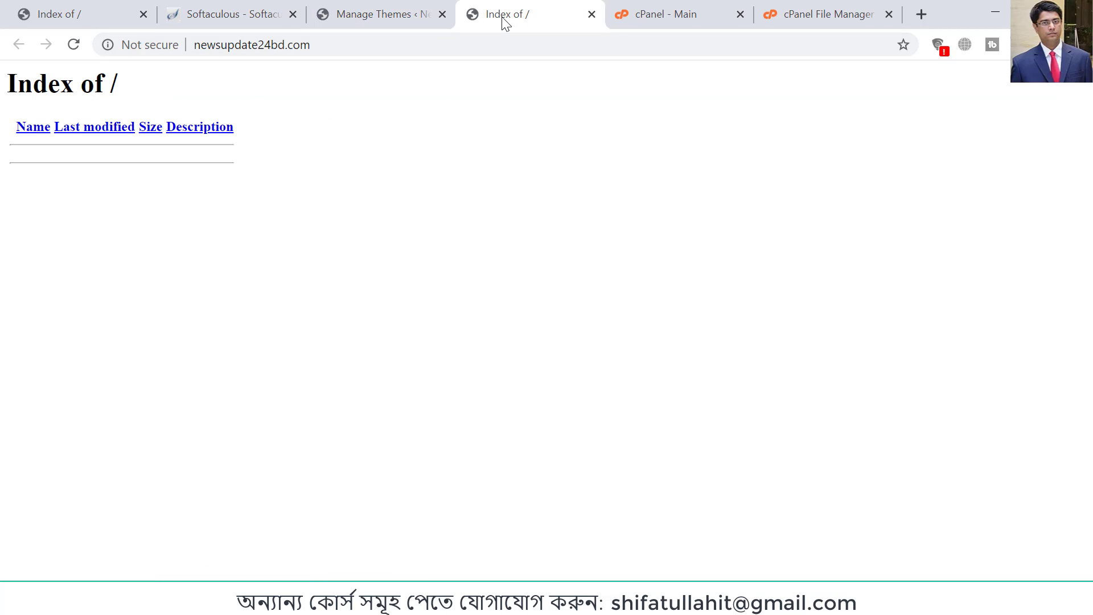
left_click(591, 14)
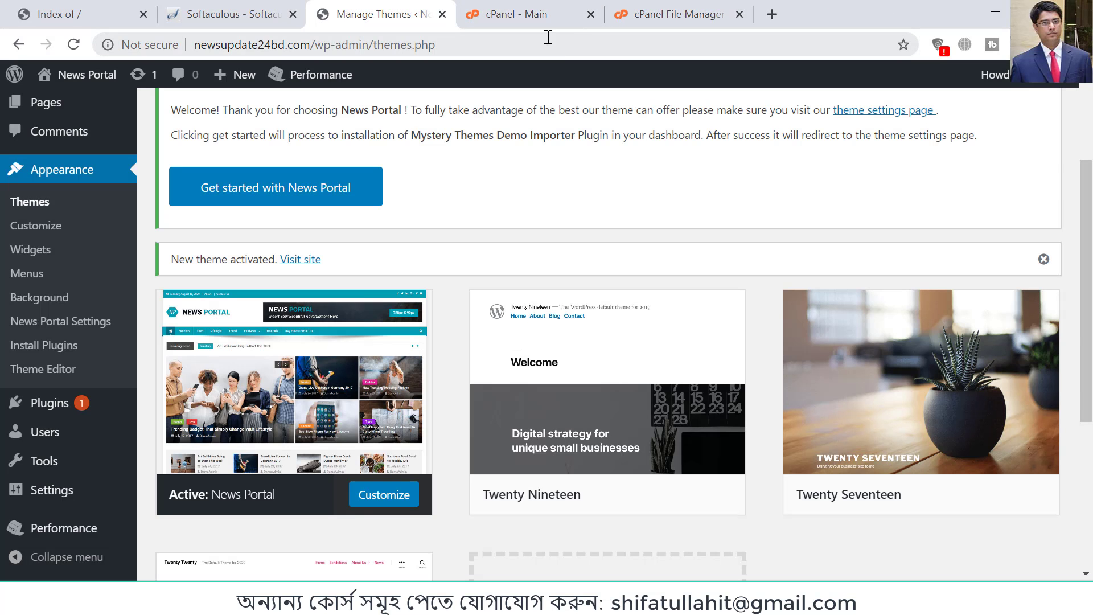
- Bring up Chrome's three-dot main menu
key("alt+f")
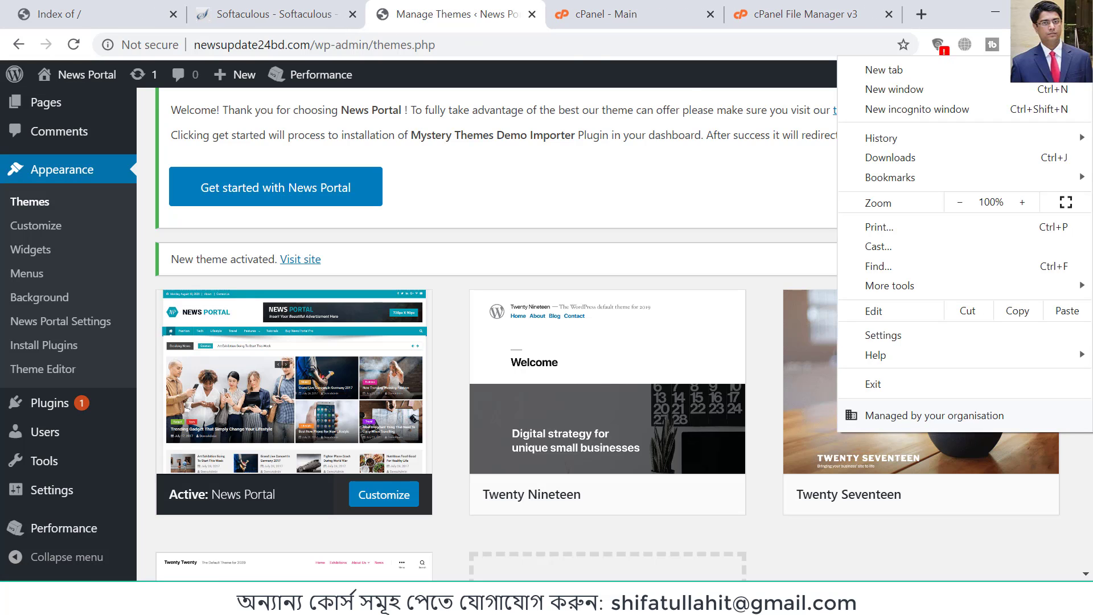
key("Escape")
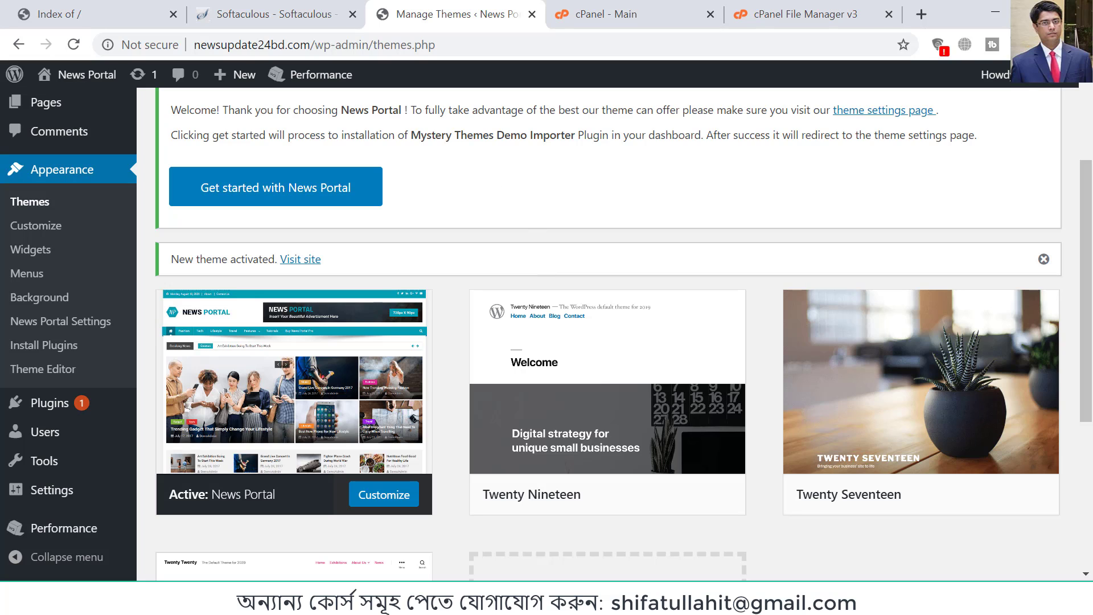
left_click(1080, 44)
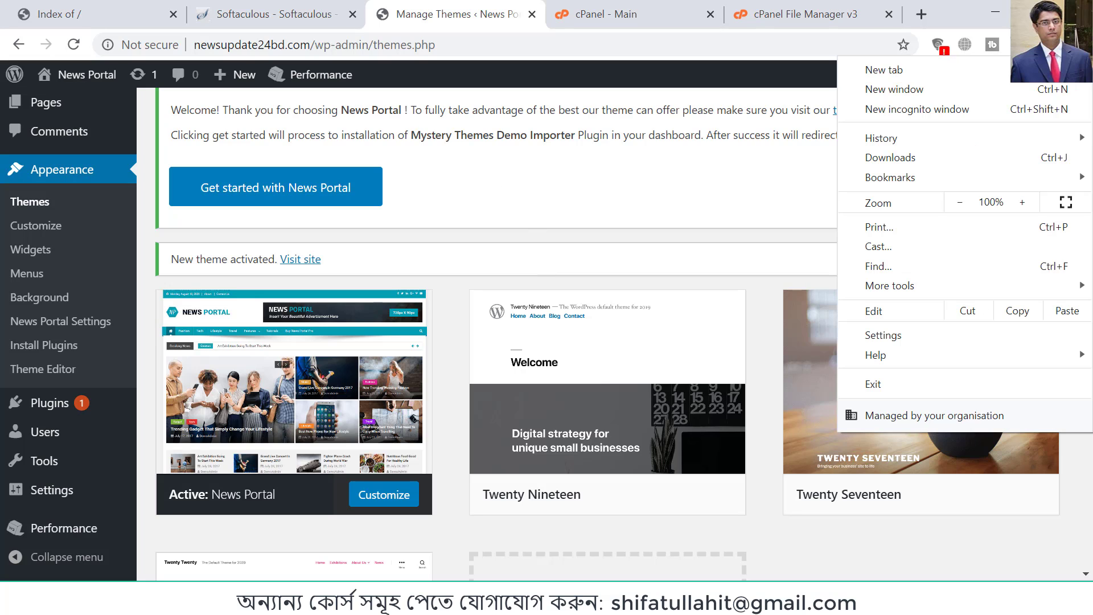
- Load newsupdate24bd.com in a new incognito window, scroll its News Portal front page, then minimize it
left_click(907, 111)
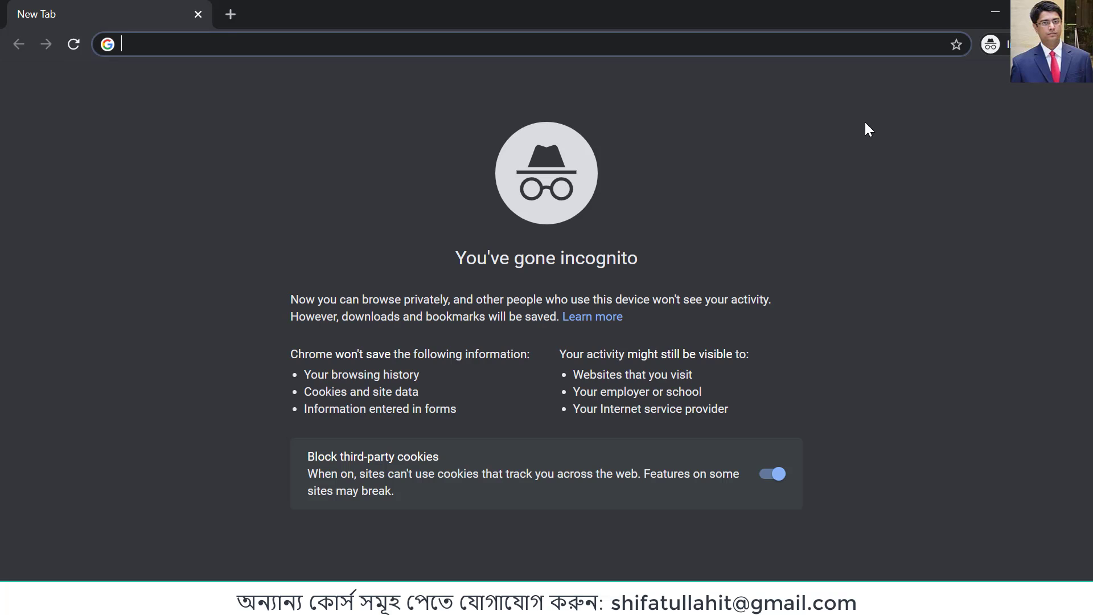
type("newsupdate24bd.com")
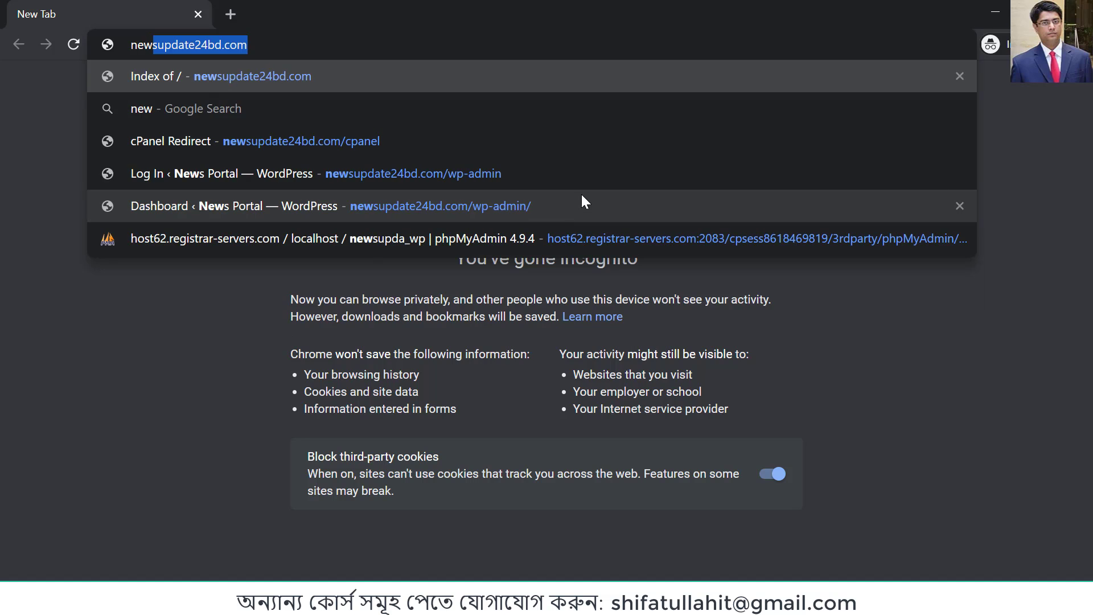
key("Return")
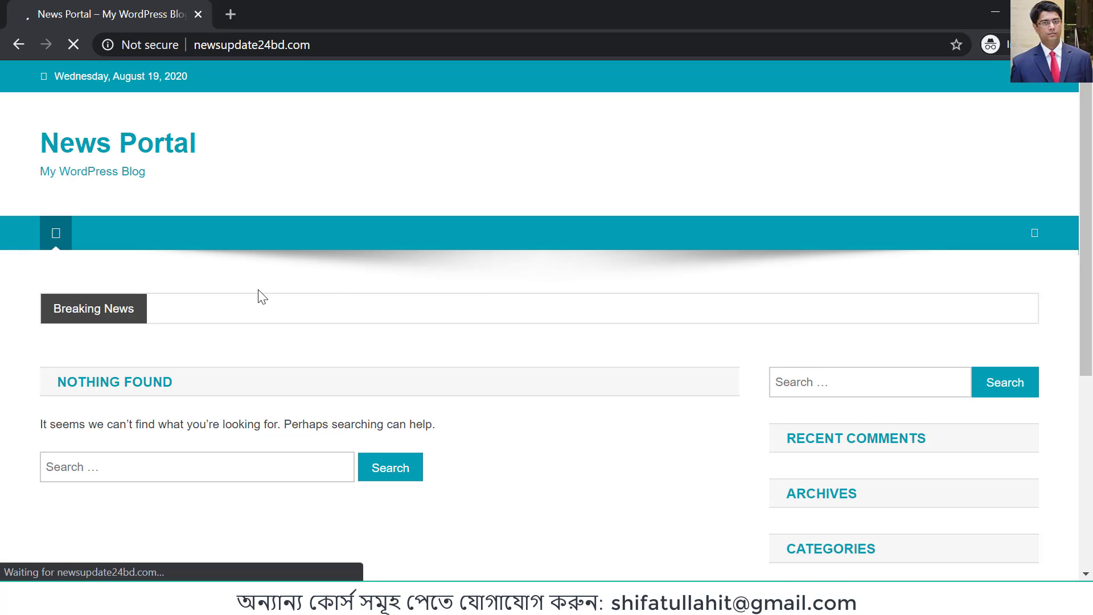
scroll(462, 252, "down", 5)
scroll(463, 251, "up", 5)
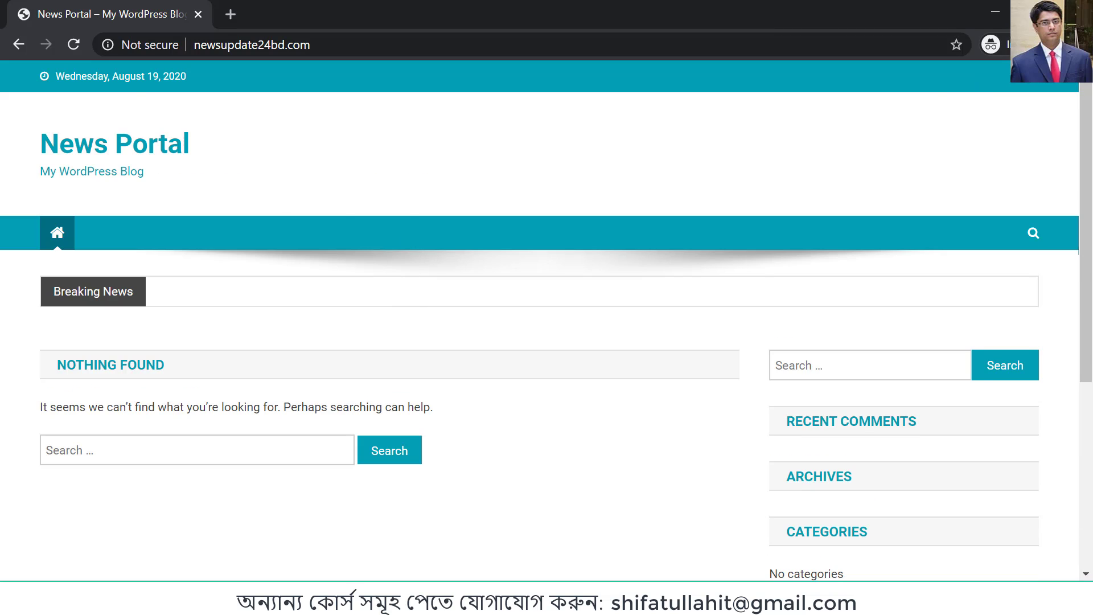
left_click(1002, 7)
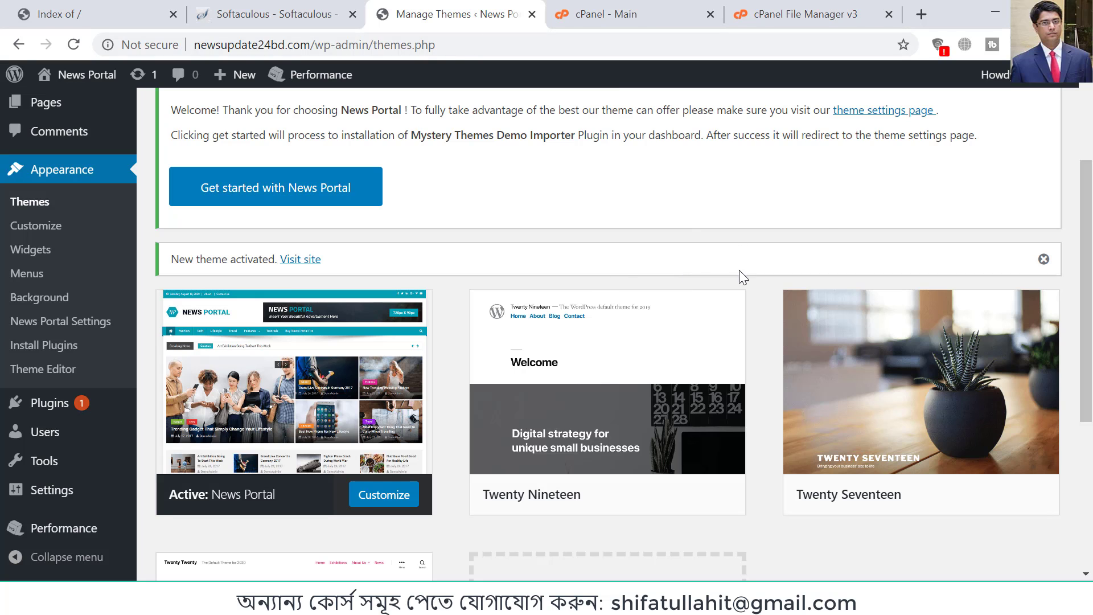
- Restore the incognito site window, scroll through the front page again, and minimize it
mouse_move(575, 603)
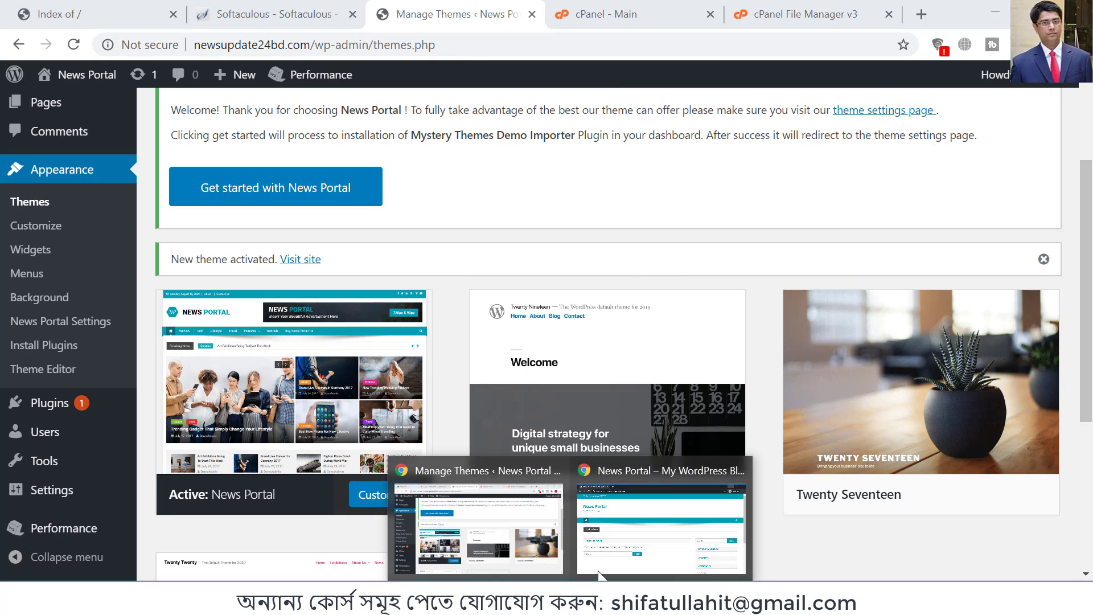
left_click(660, 515)
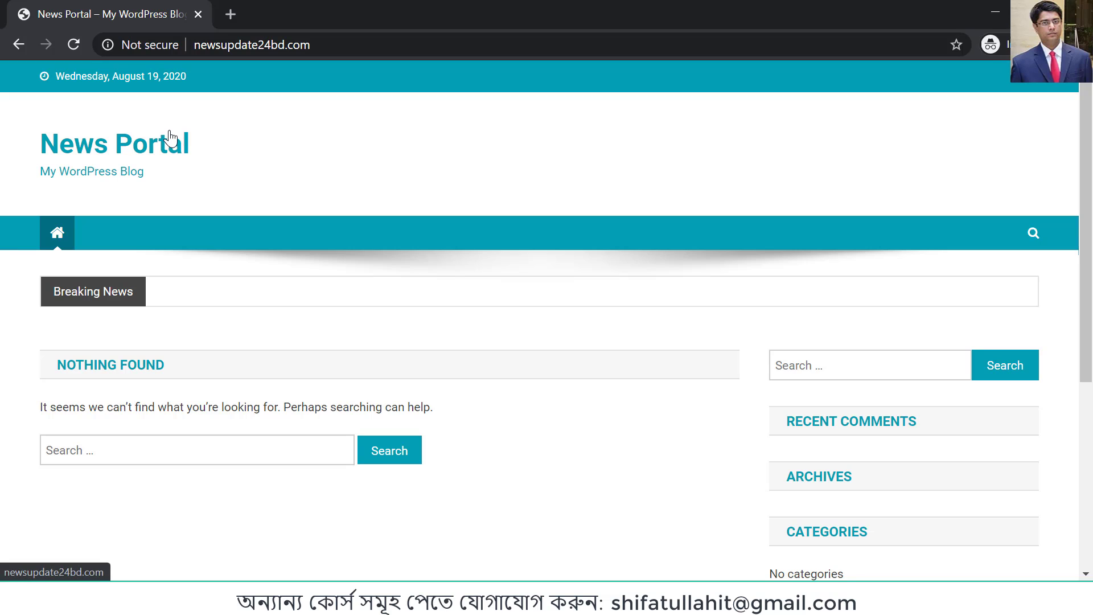
scroll(706, 348, "down", 5)
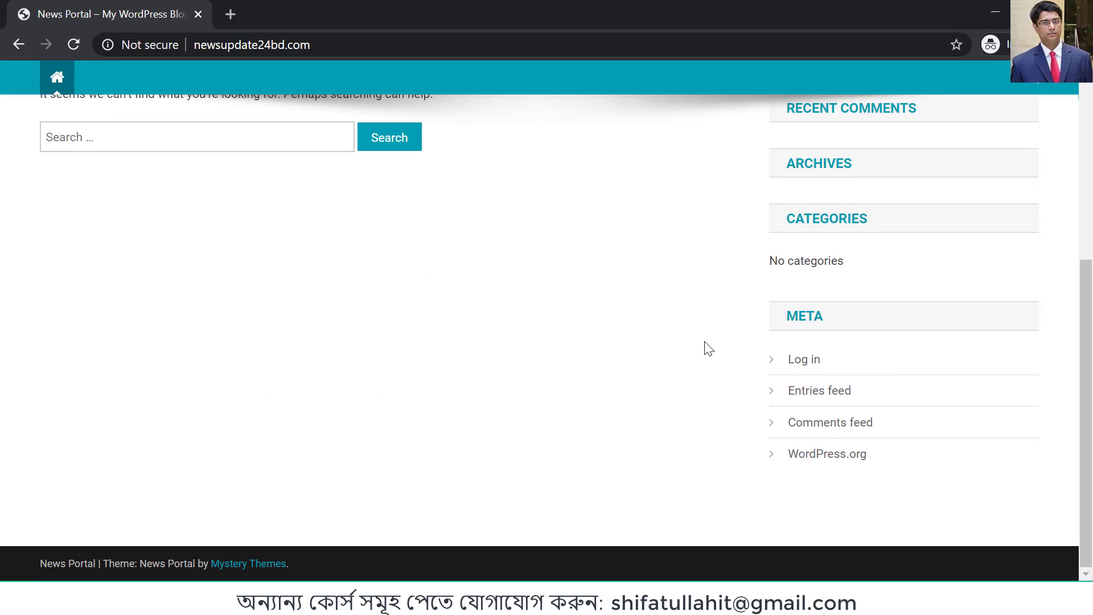
scroll(438, 365, "up", 5)
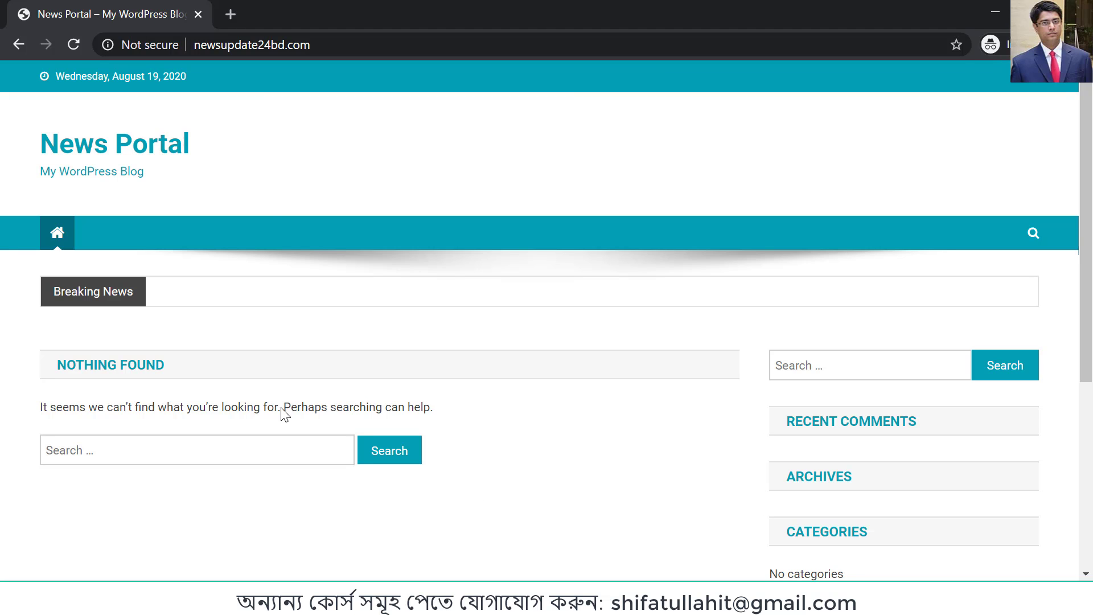
left_click(994, 12)
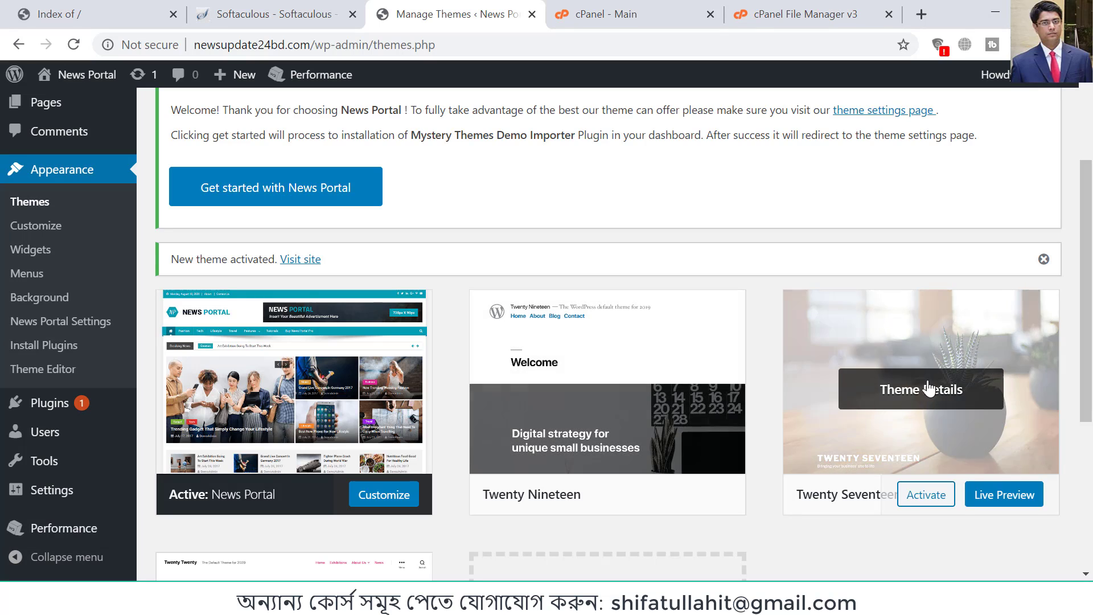
- Delete the Twenty Nineteen theme from its Theme Details view
scroll(778, 393, "down", 3)
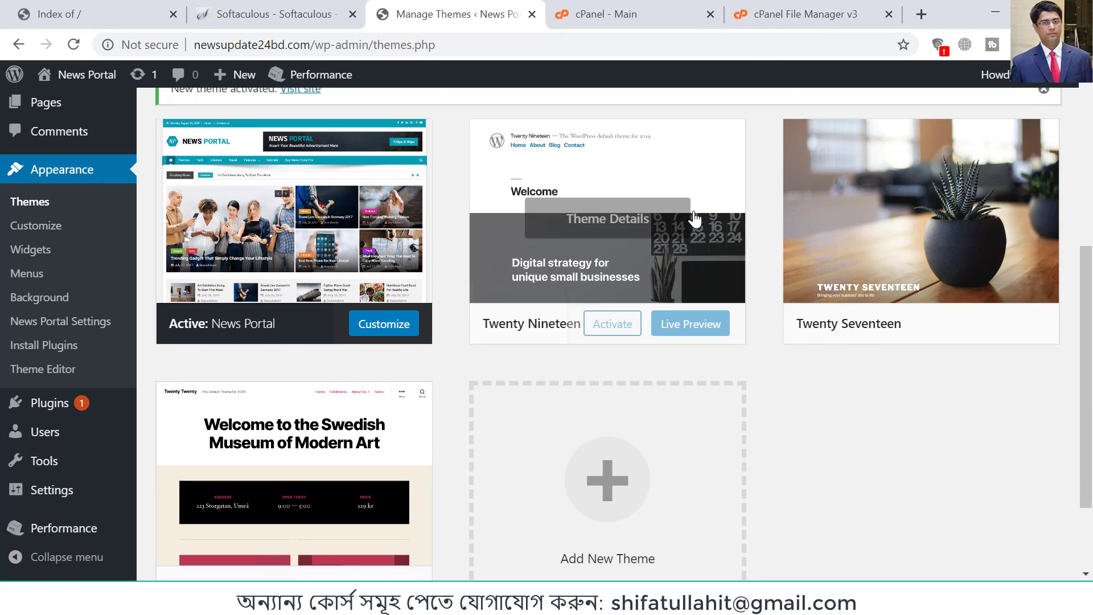
left_click(667, 252)
scroll(1049, 383, "down", 2)
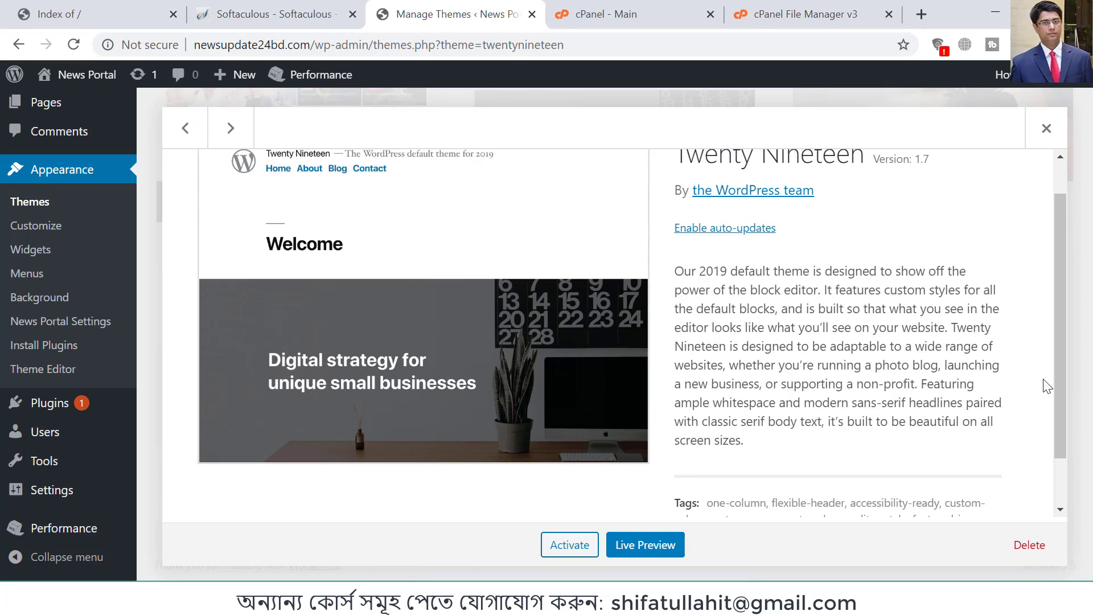
left_click(1022, 545)
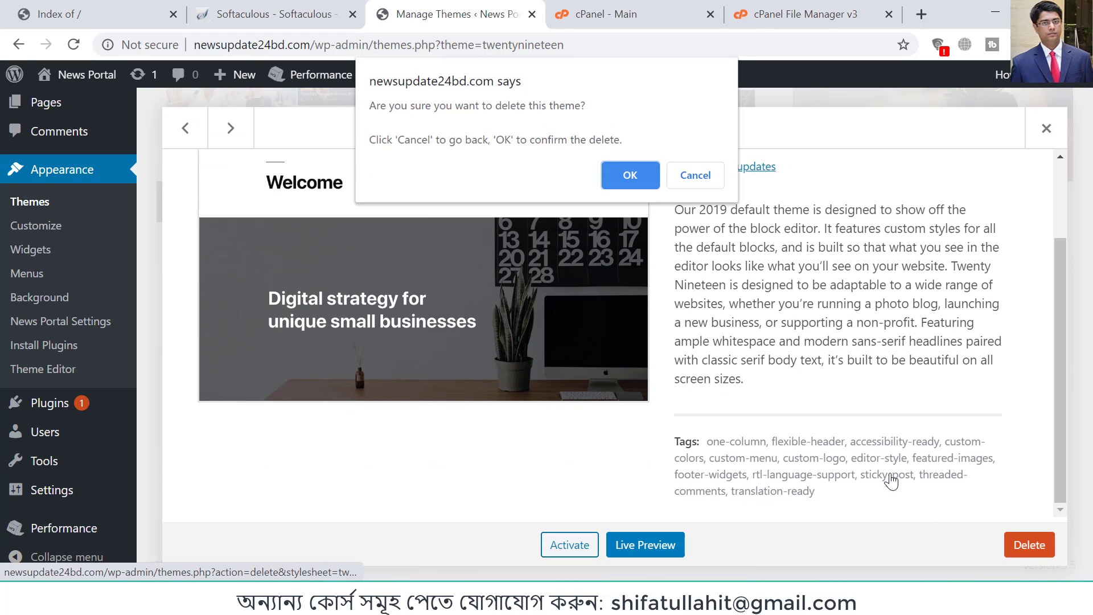
left_click(630, 176)
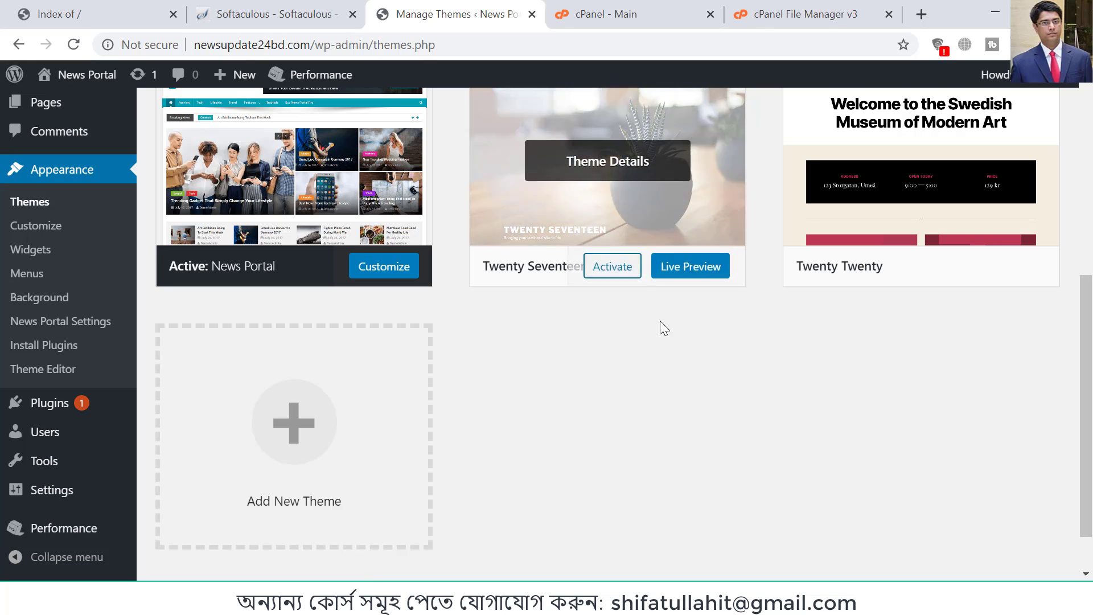
- Delete the Twenty Seventeen theme from its Theme Details view
left_click(594, 181)
scroll(806, 412, "down", 3)
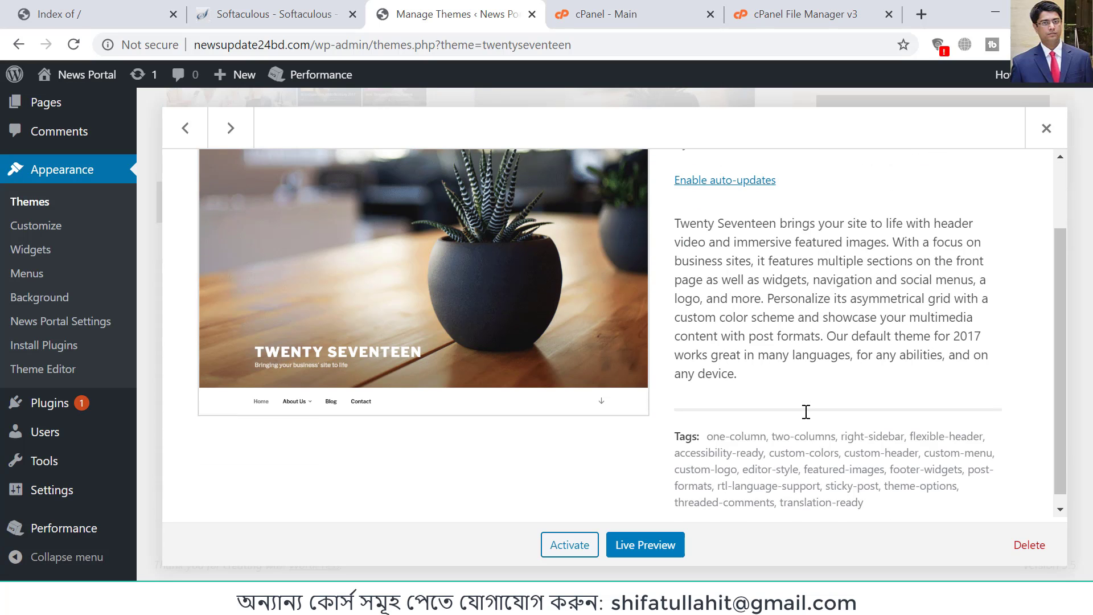
left_click(1012, 552)
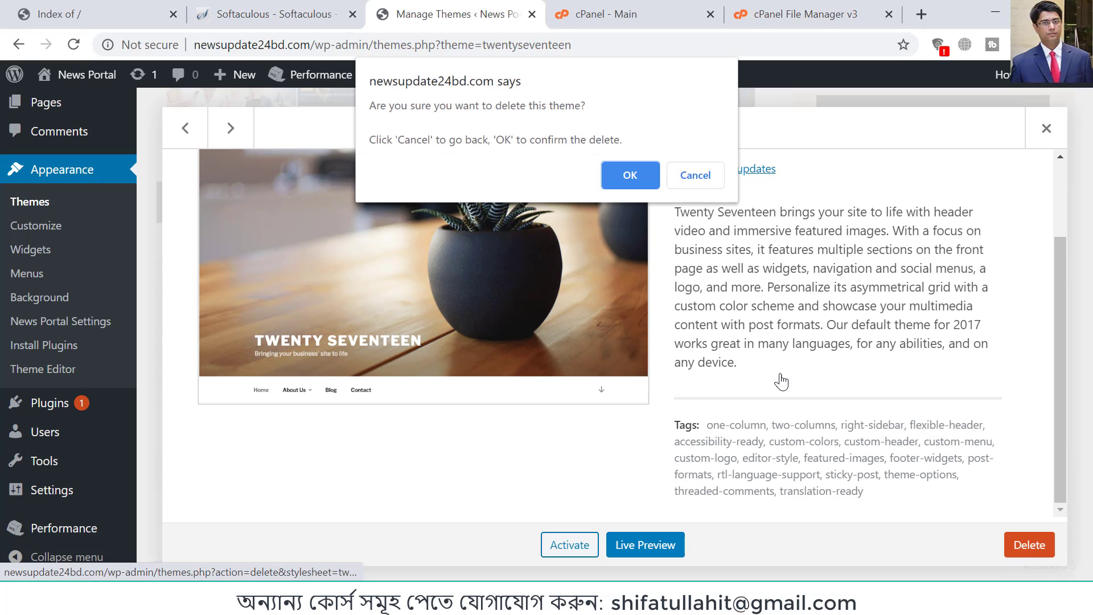
left_click(634, 182)
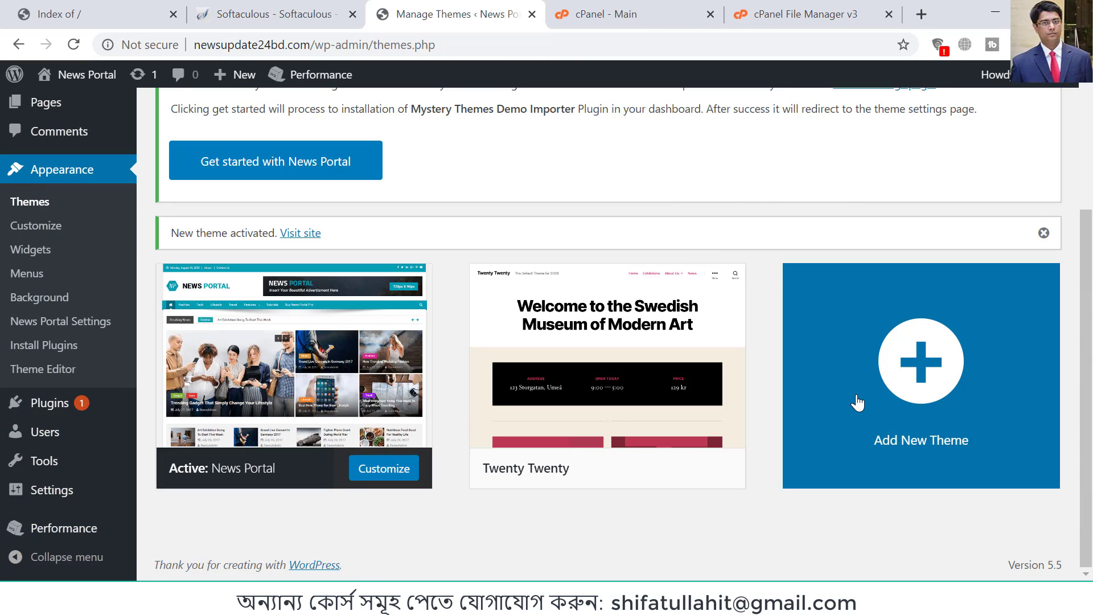
- Delete the Twenty Twenty theme from its Theme Details view
left_click(589, 375)
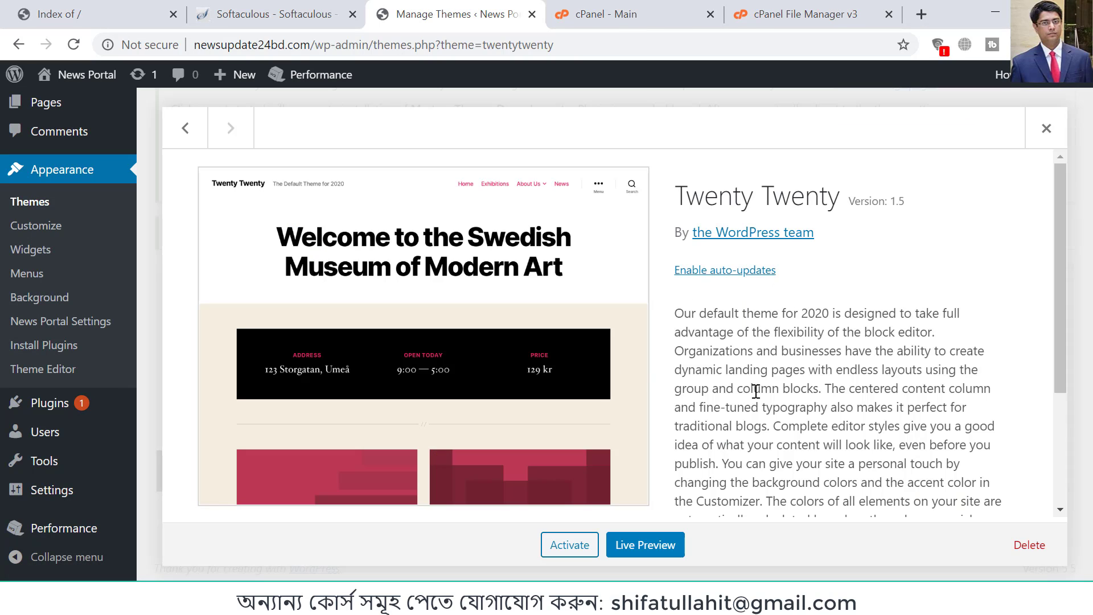
scroll(879, 428, "down", 3)
left_click(1035, 546)
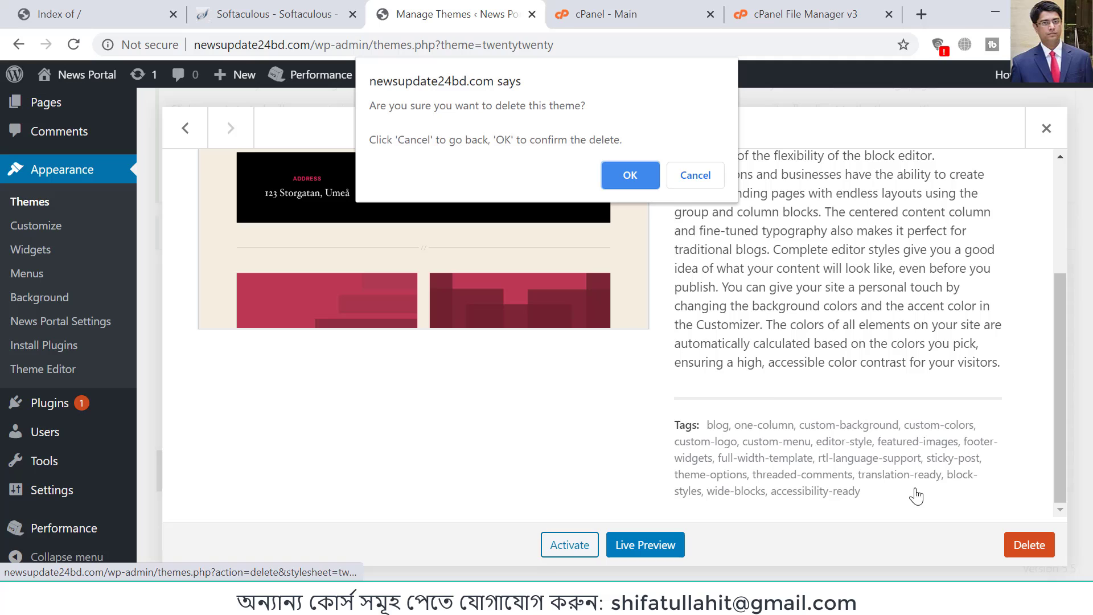
left_click(630, 174)
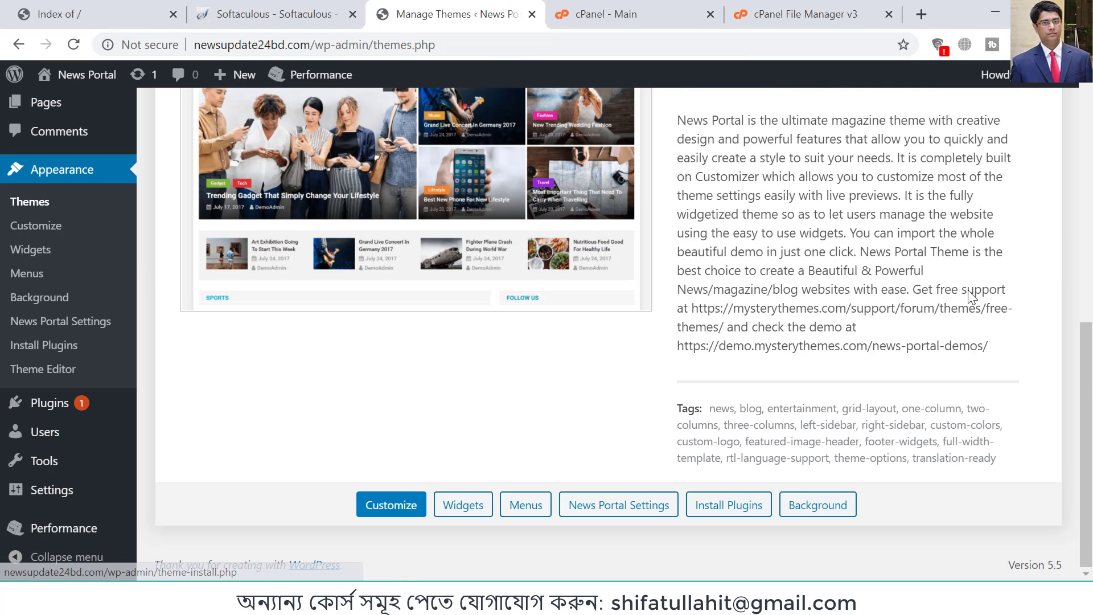
scroll(656, 377, "up", 5)
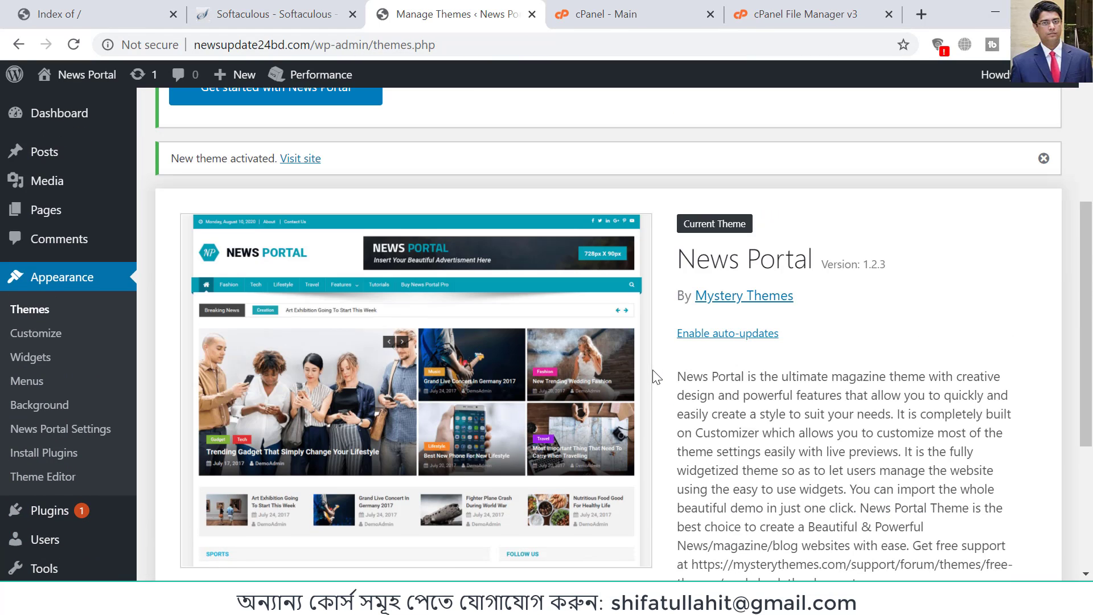
scroll(656, 377, "down", 5)
scroll(656, 377, "up", 3)
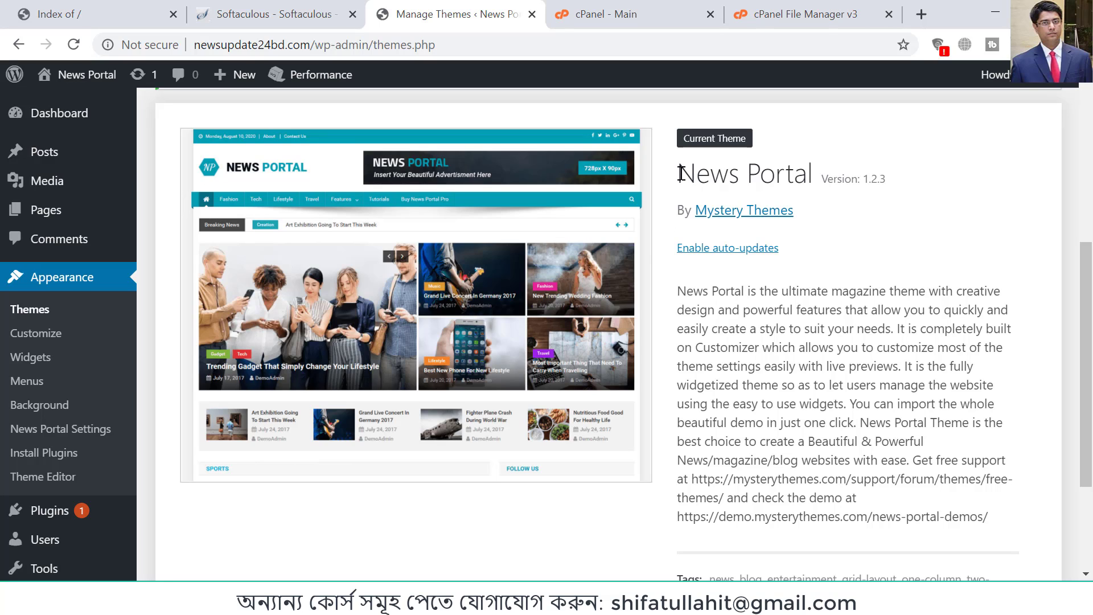
left_click_drag(678, 172, 888, 181)
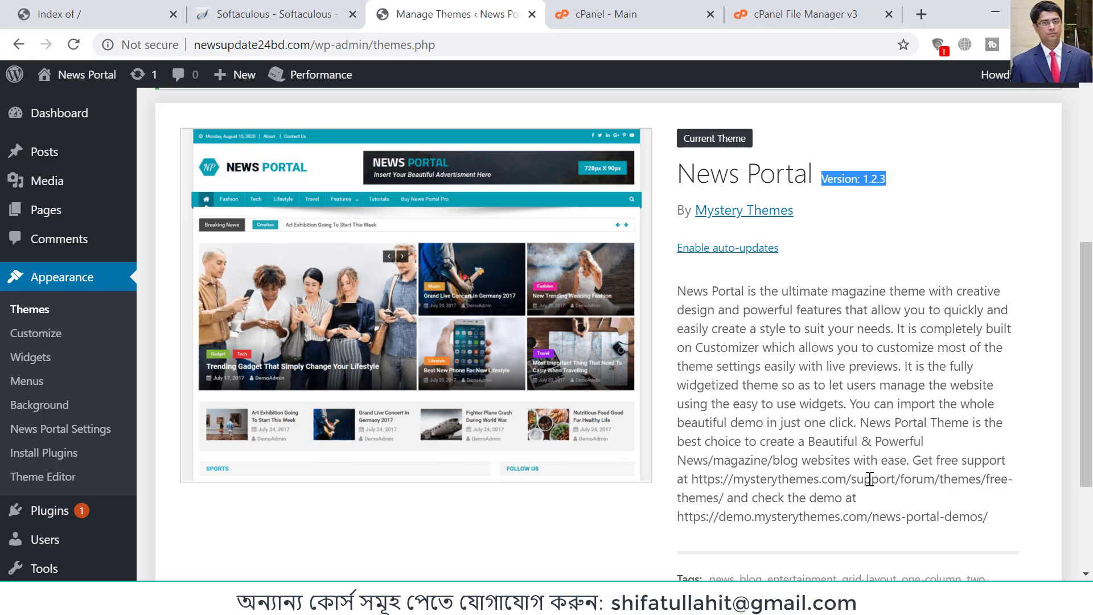
scroll(780, 484, "down", 3)
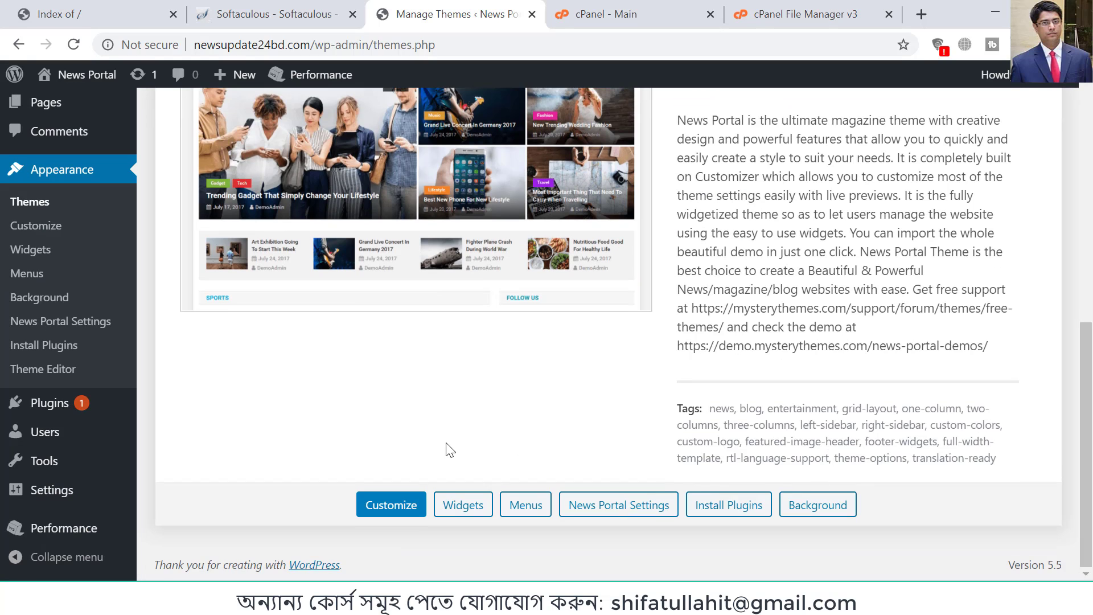
scroll(497, 433, "up", 6)
scroll(497, 433, "up", 3)
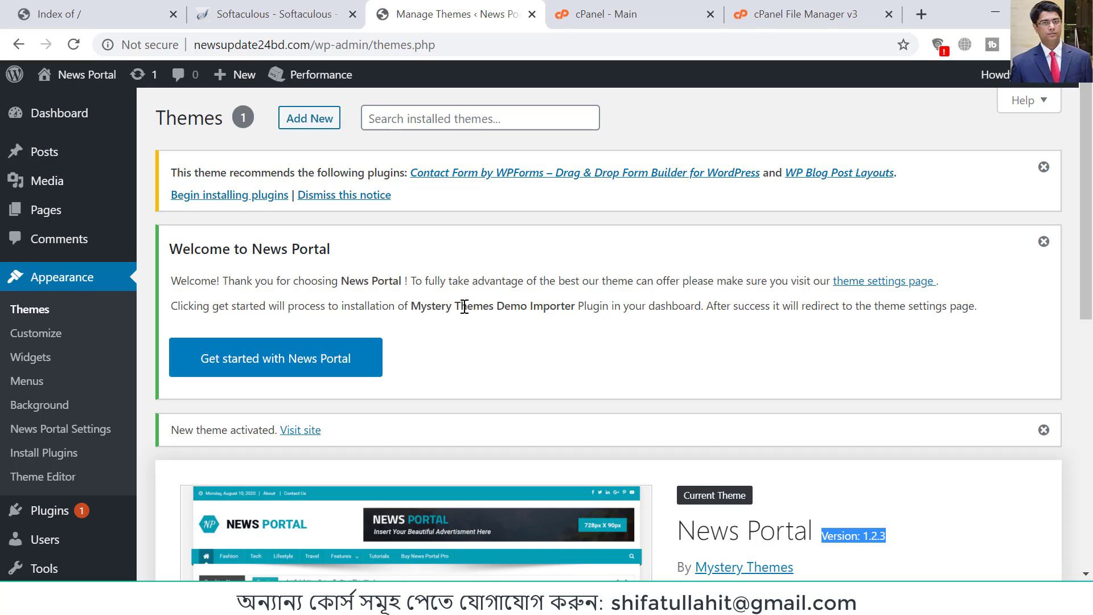